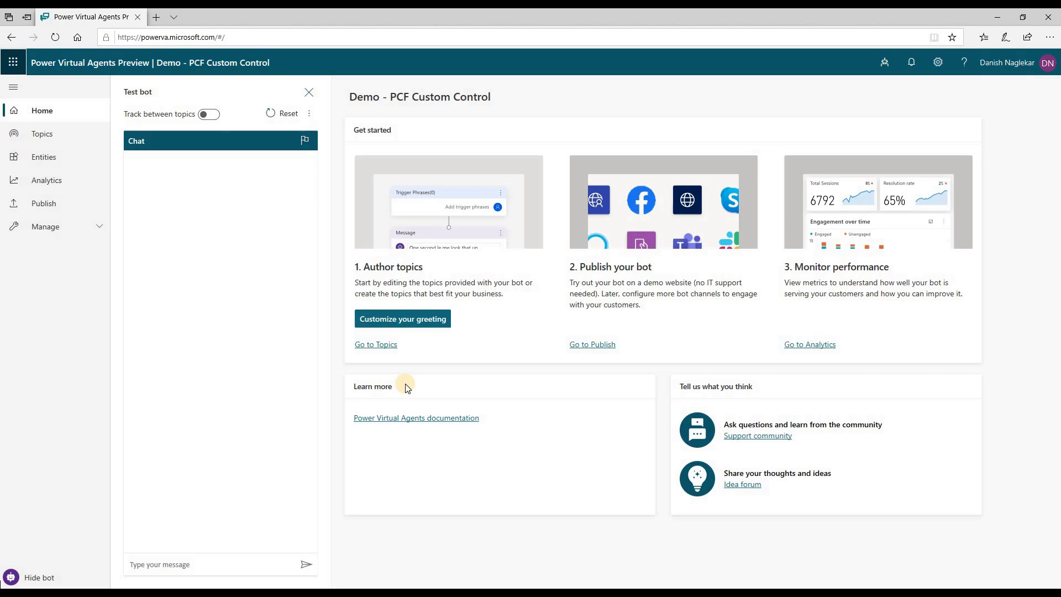
- Open the bot's topics list and hide the test chat
click(40, 135)
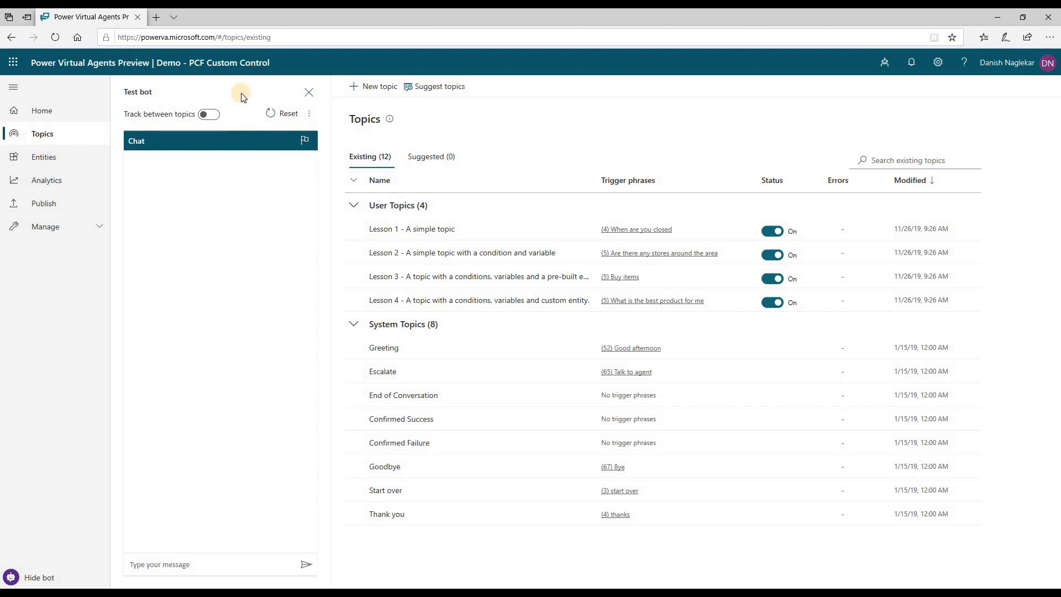
click(306, 92)
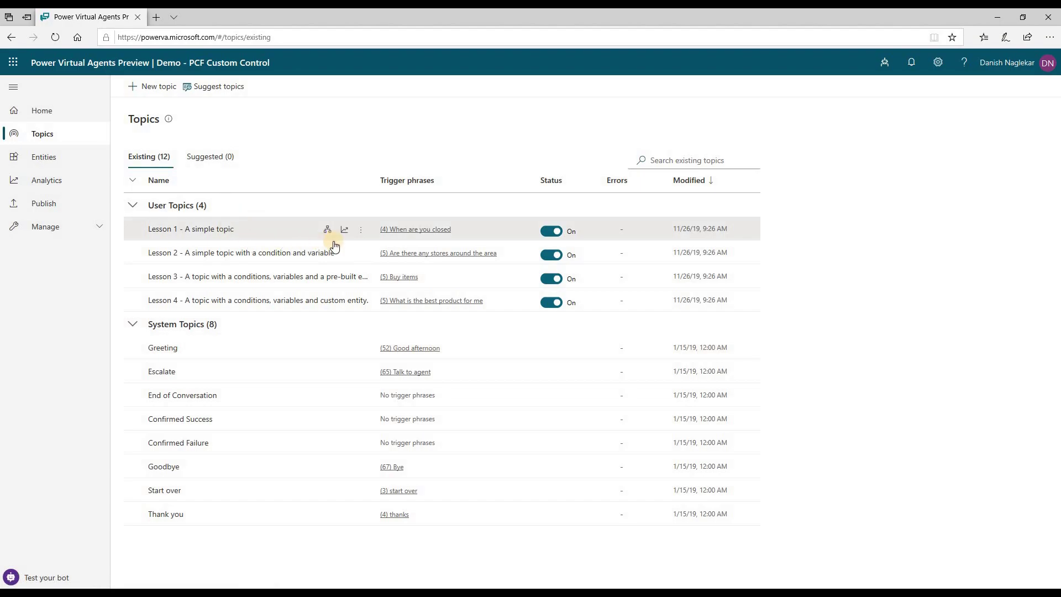
- Check the extra actions for the "Lesson 1 - A simple topic" topic and switch its status off and back on
click(362, 237)
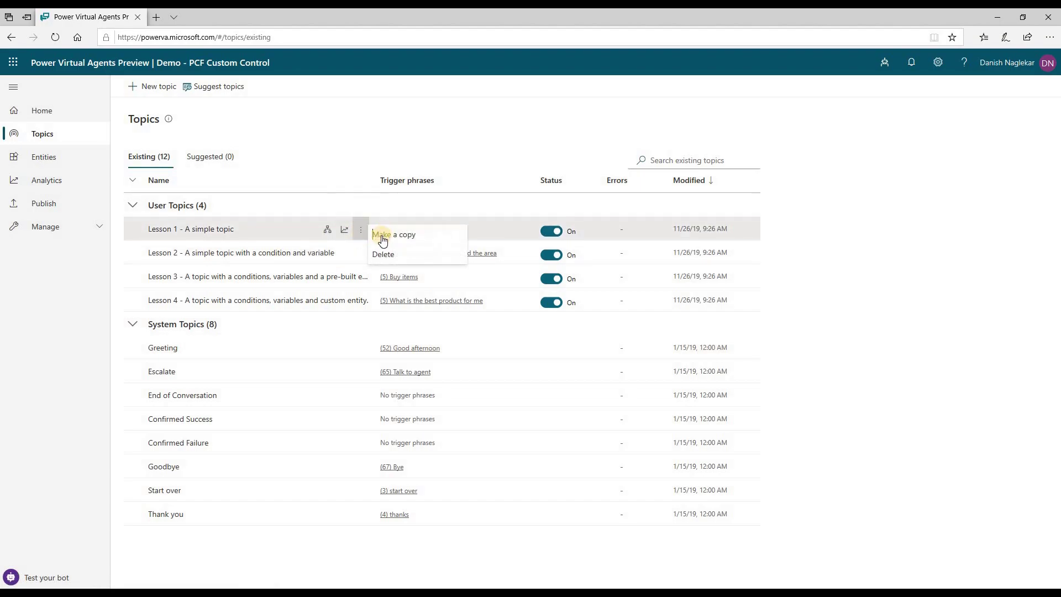
click(247, 248)
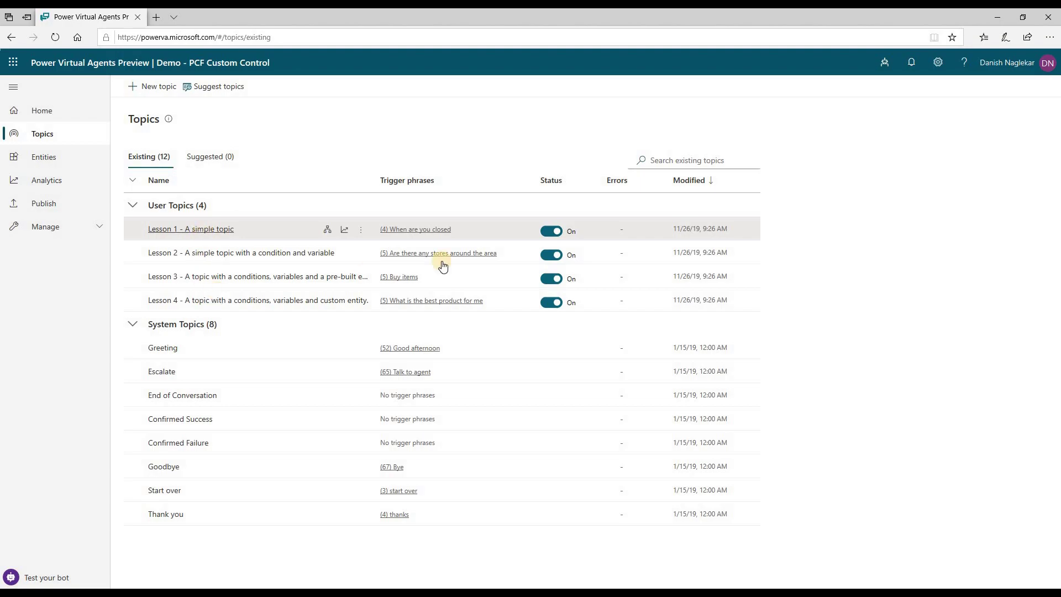
click(551, 242)
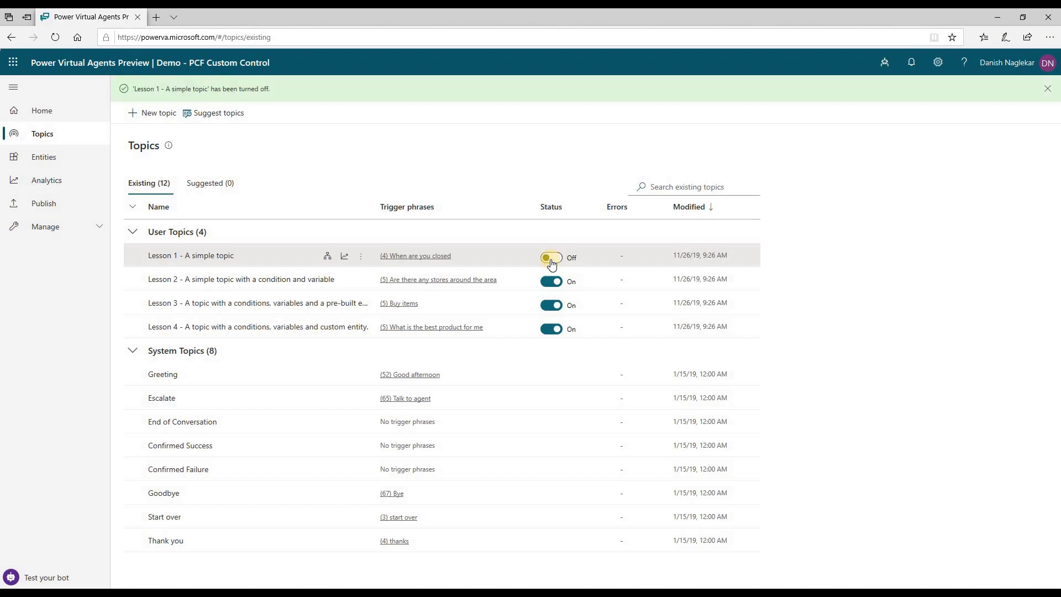
click(551, 258)
- Create a new topic named "Demo - PCF Custom Control"
click(166, 120)
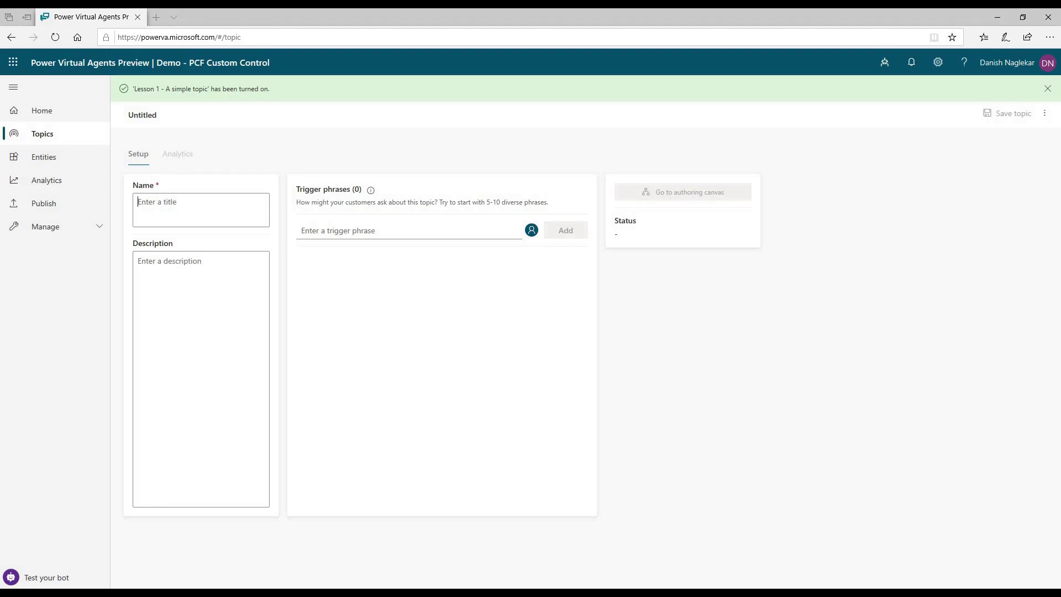
click(243, 217)
text(Demo - PCF Custom Control)
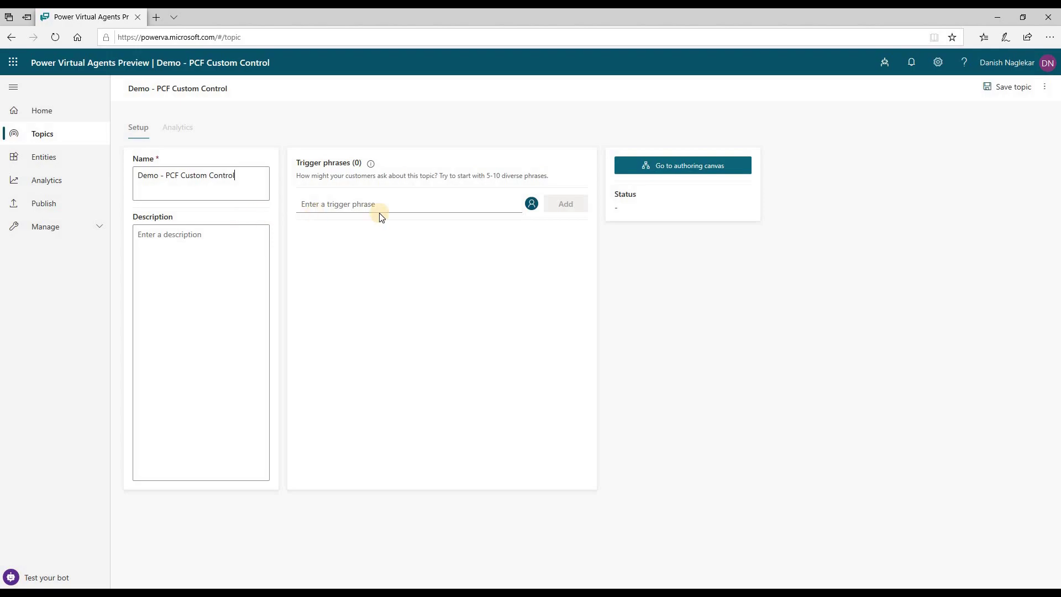
click(365, 203)
click(235, 175)
- Add the trigger phrases "What is PCF" and "What is PowerApps Component Framework" to the topic
click(374, 204)
text(What is PCF)
click(567, 206)
click(357, 206)
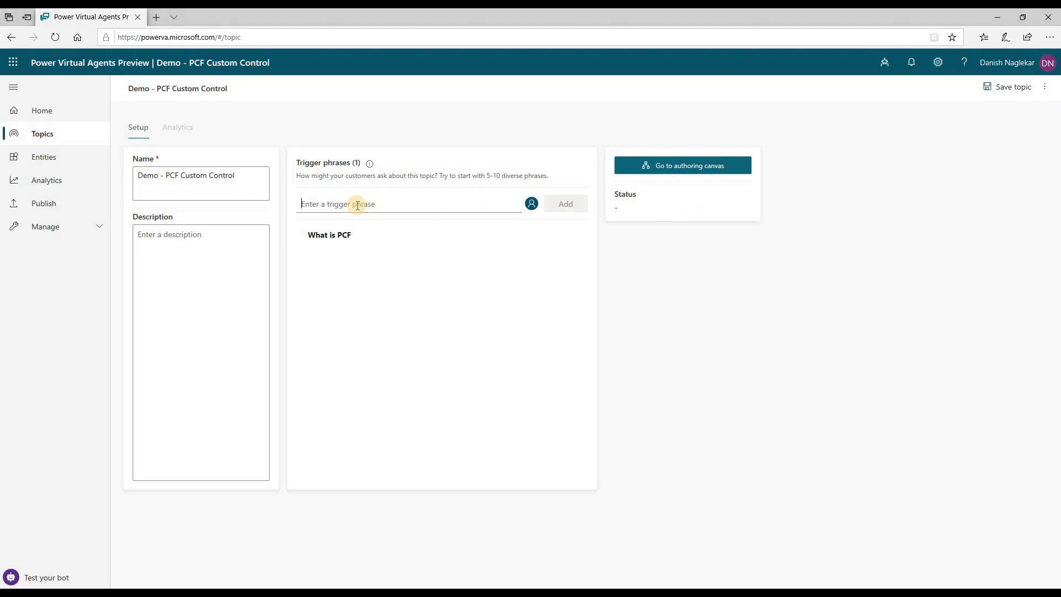
text(What is PowerApps Component Framework)
click(564, 204)
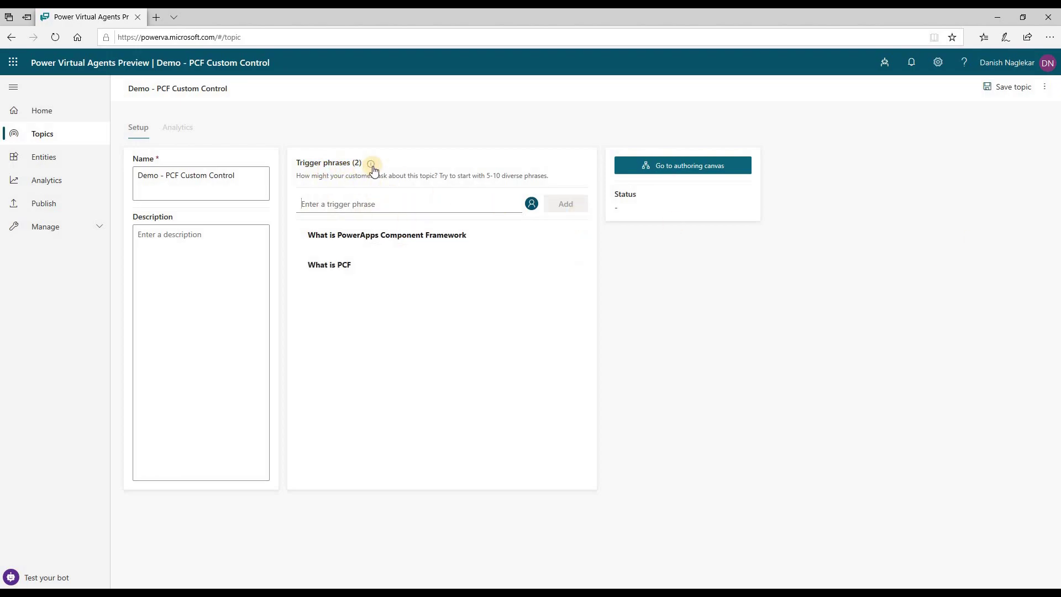
- Add the trigger phrases "What is Power Apps Component Framework" and "Getting started with PCF"
mouse_move(370, 168)
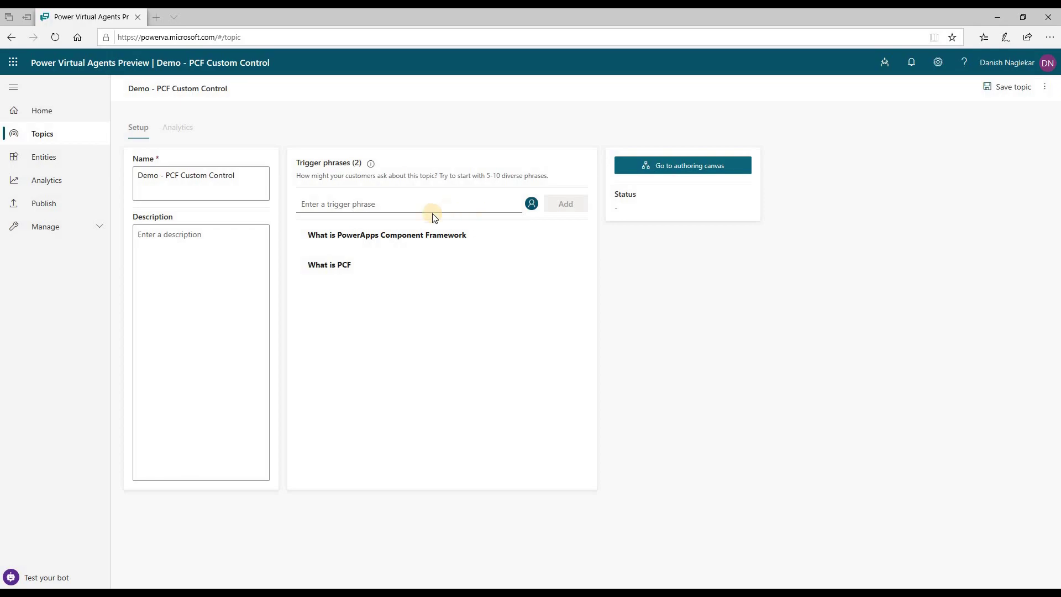
click(372, 206)
text(What is Power Apps Component Framework)
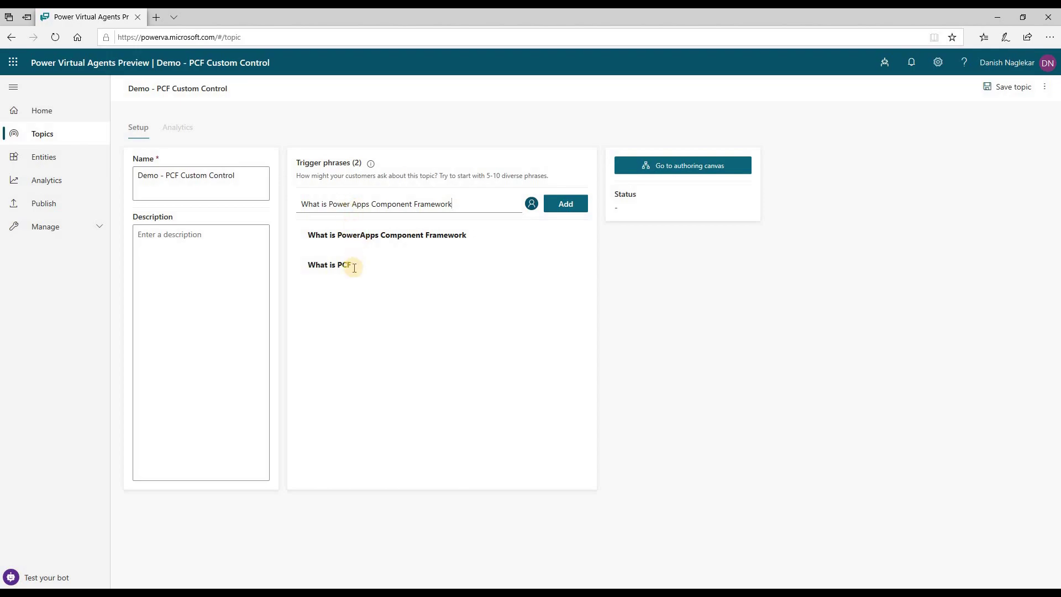
click(571, 206)
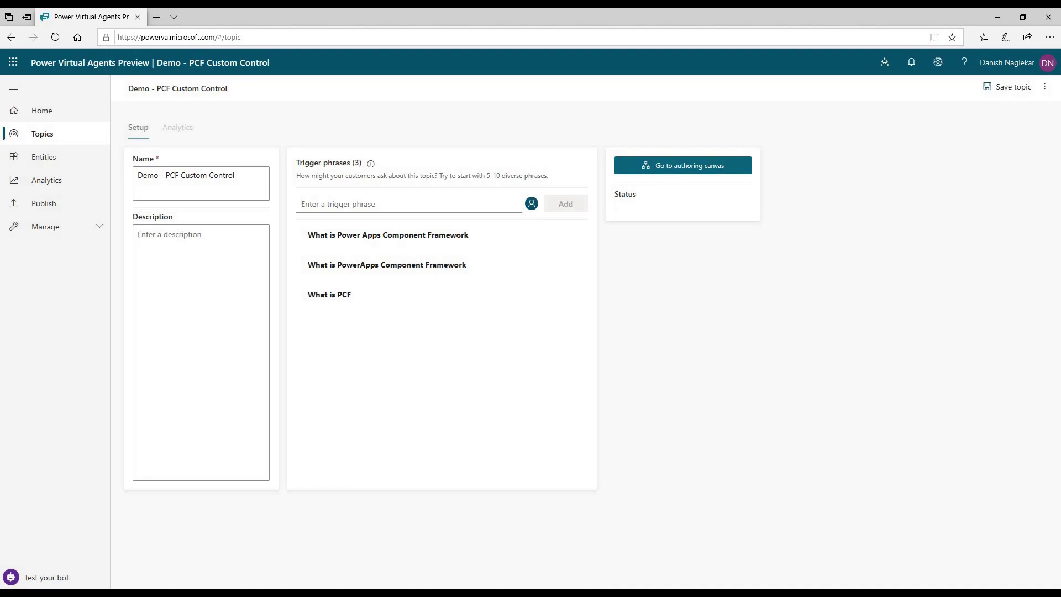
click(371, 205)
text(Getting started with PCF)
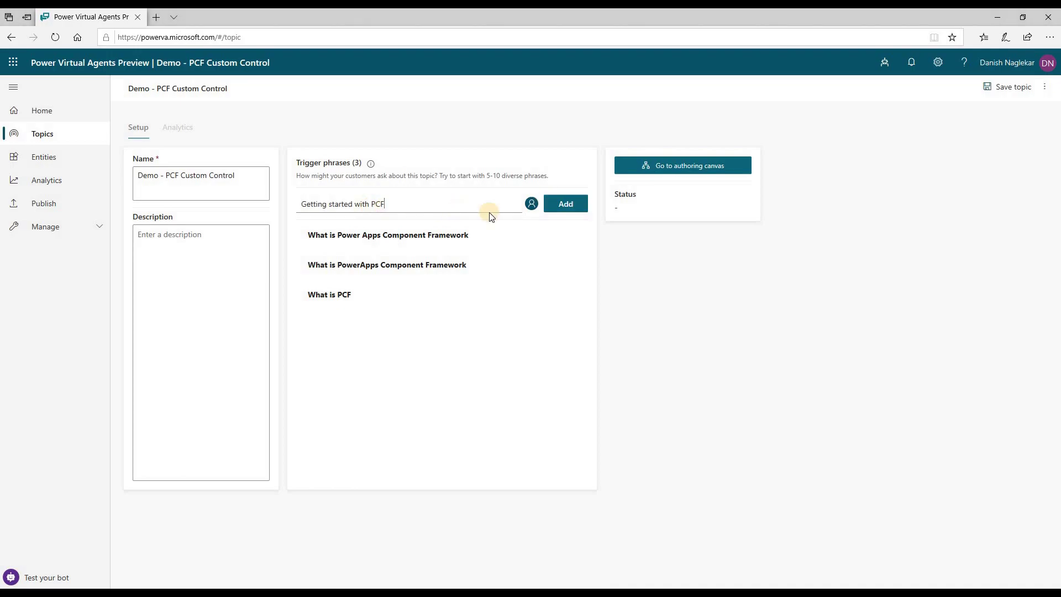
click(569, 206)
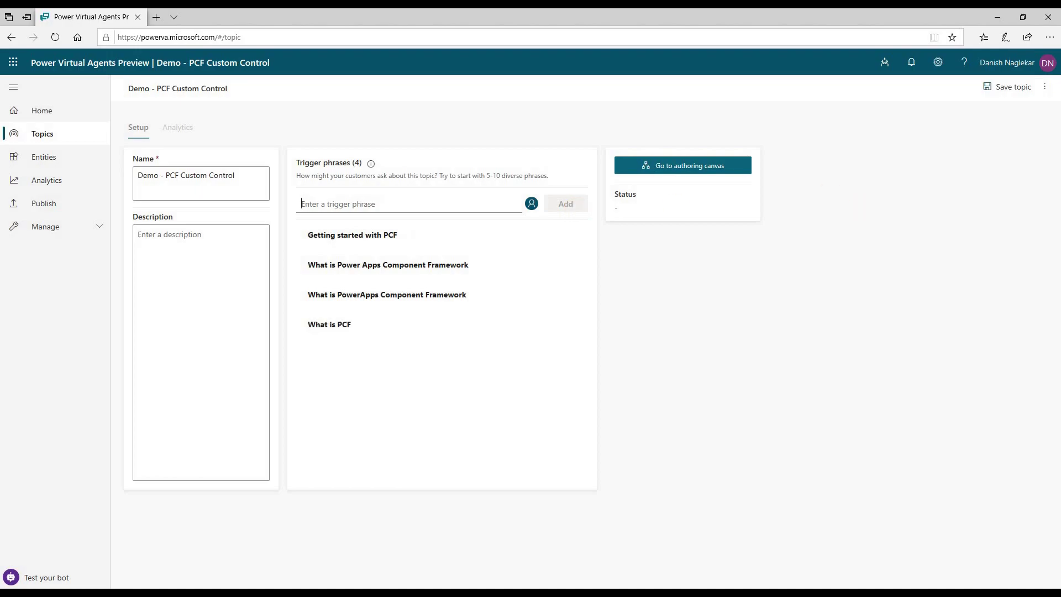
- Add the trigger phrases "How to build custom controls" and "PCF community tools"
click(431, 204)
text(How to build custom controls)
click(562, 207)
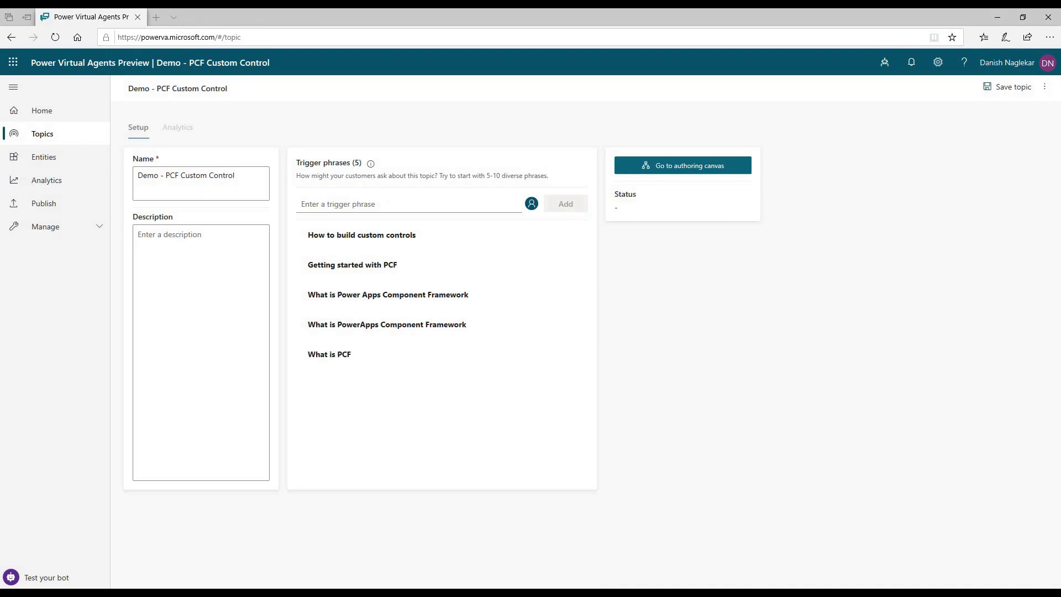
click(366, 209)
text(PCF community tools)
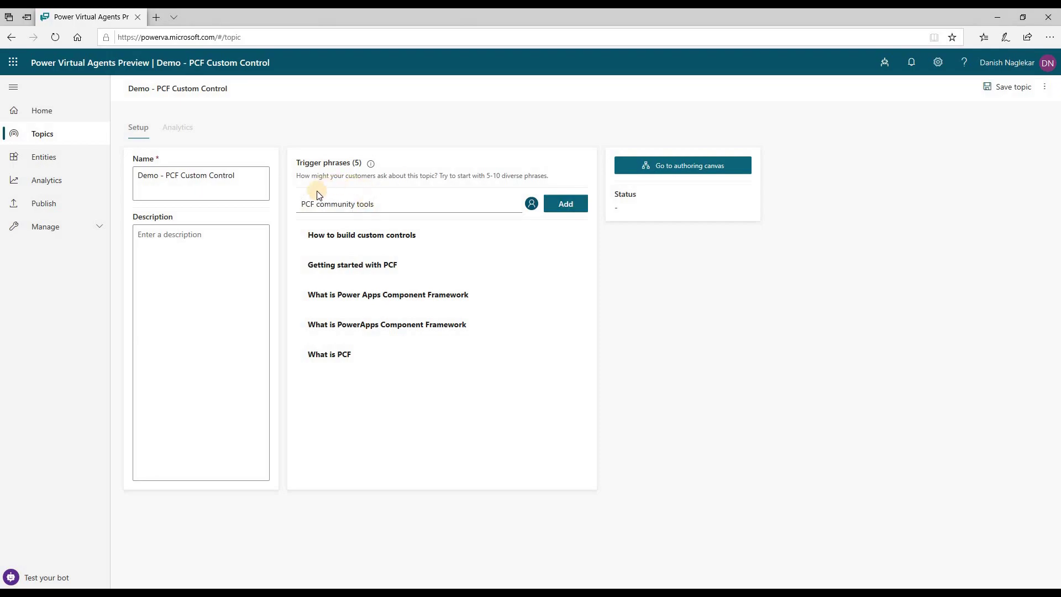
click(572, 206)
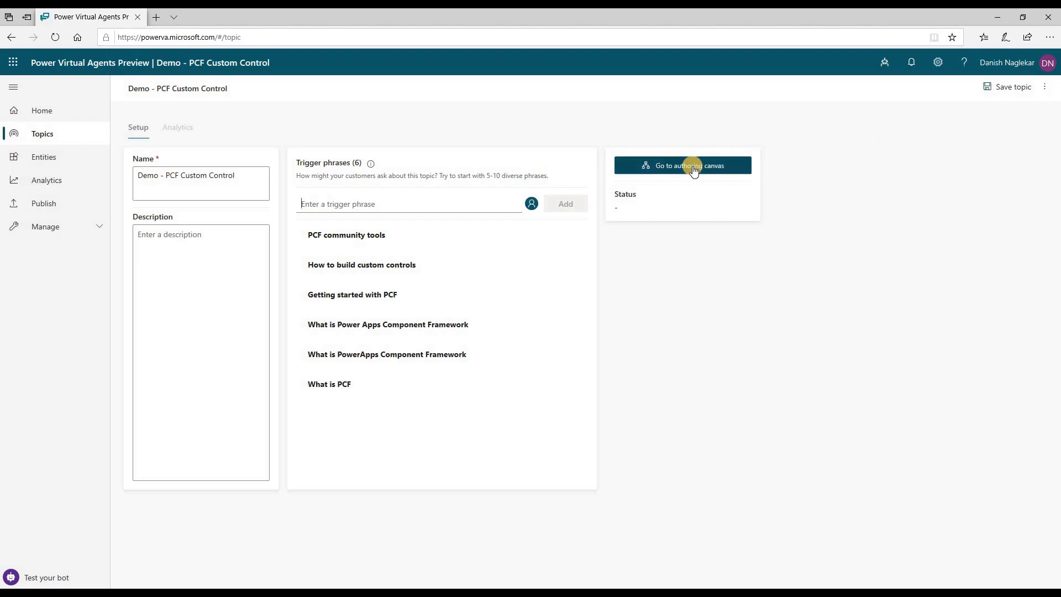
- Save the topic and open its authoring canvas
click(1013, 88)
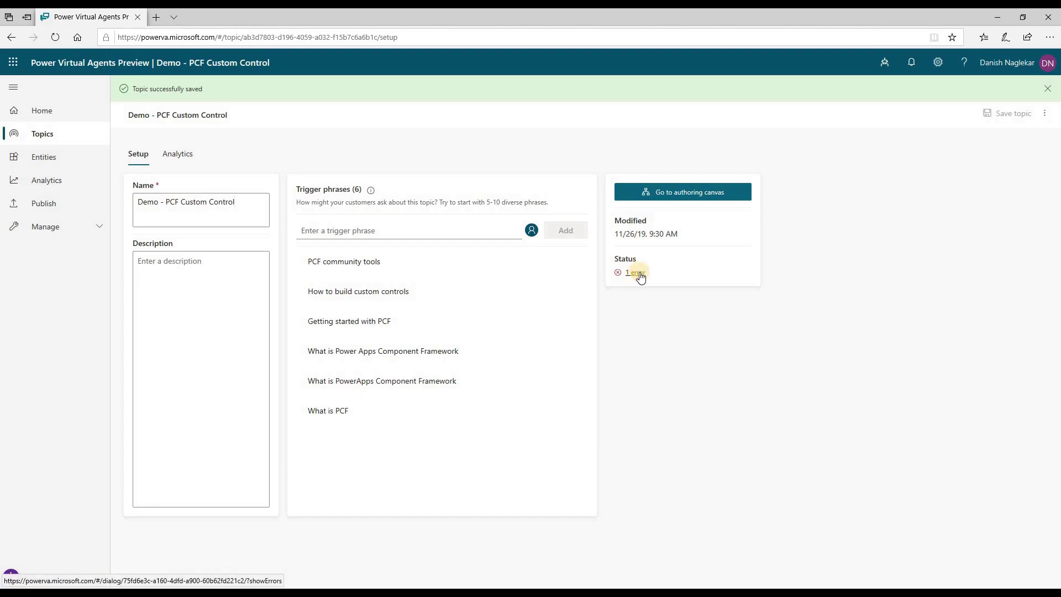
click(685, 198)
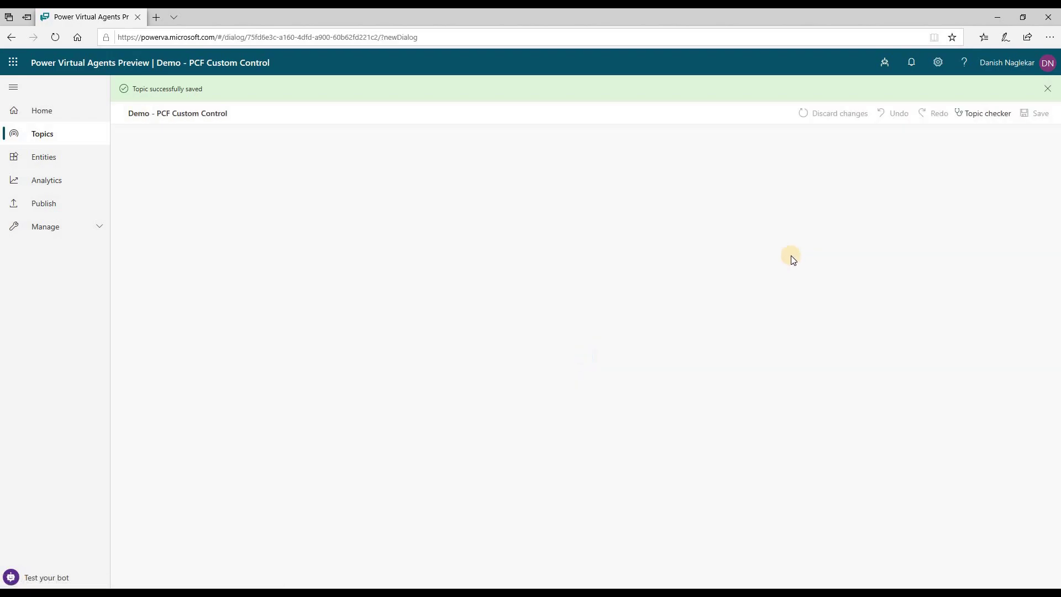
- Paste the prepared Power Apps Component Framework introduction into the Message node and remove the extra blank line between its paragraphs
click(367, 323)
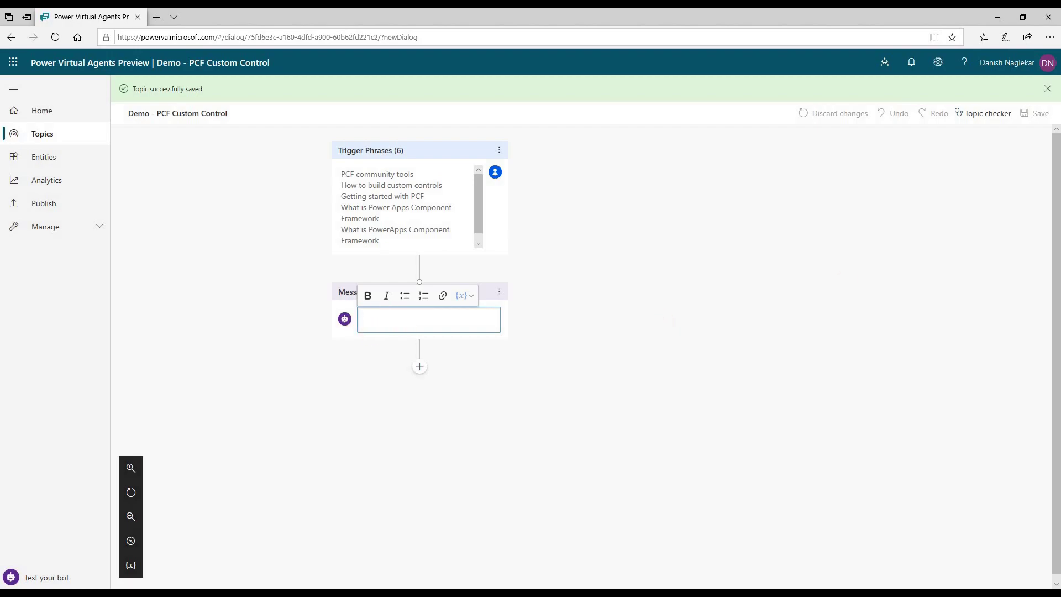
key(alt+Tab)
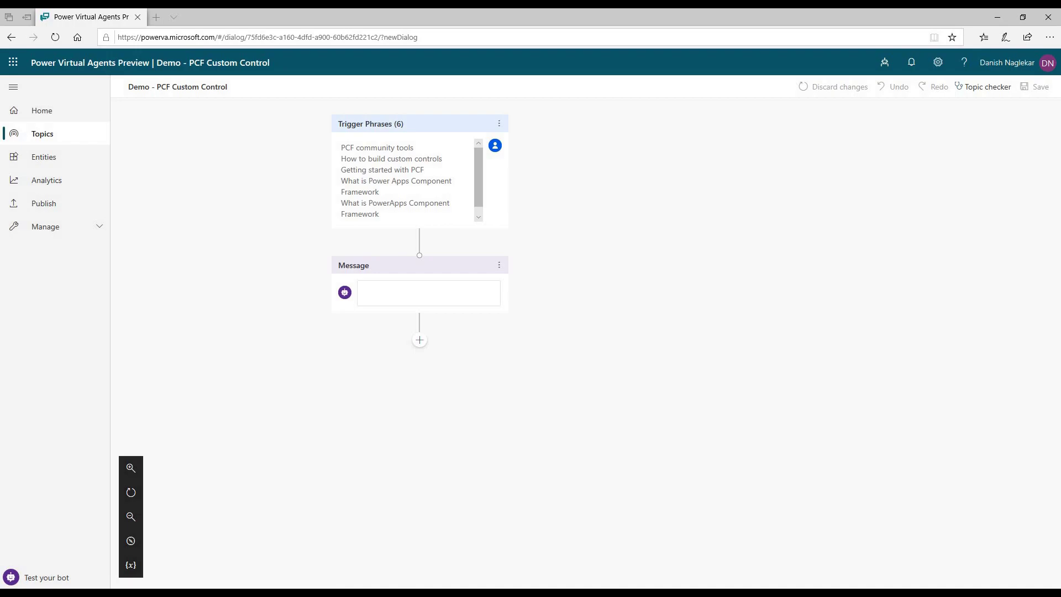
click(457, 290)
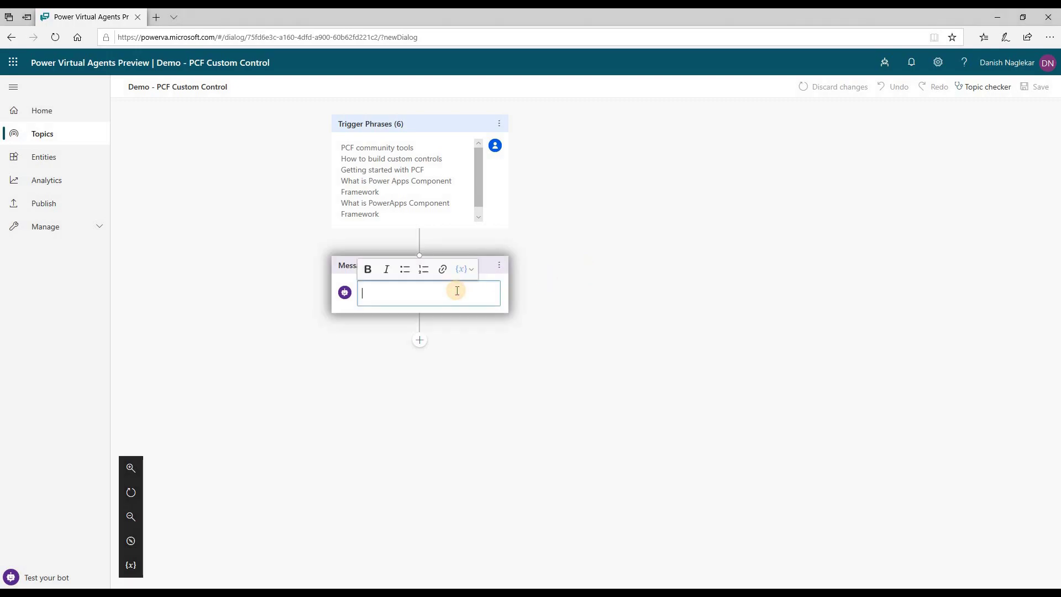
key(ctrl+v)
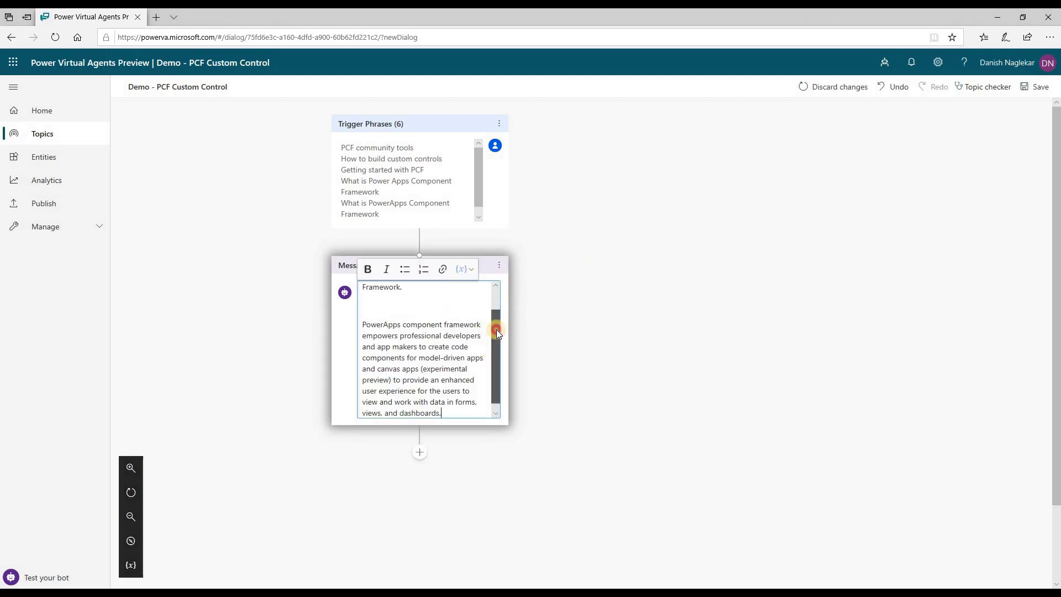
scroll(497, 332, up, 2)
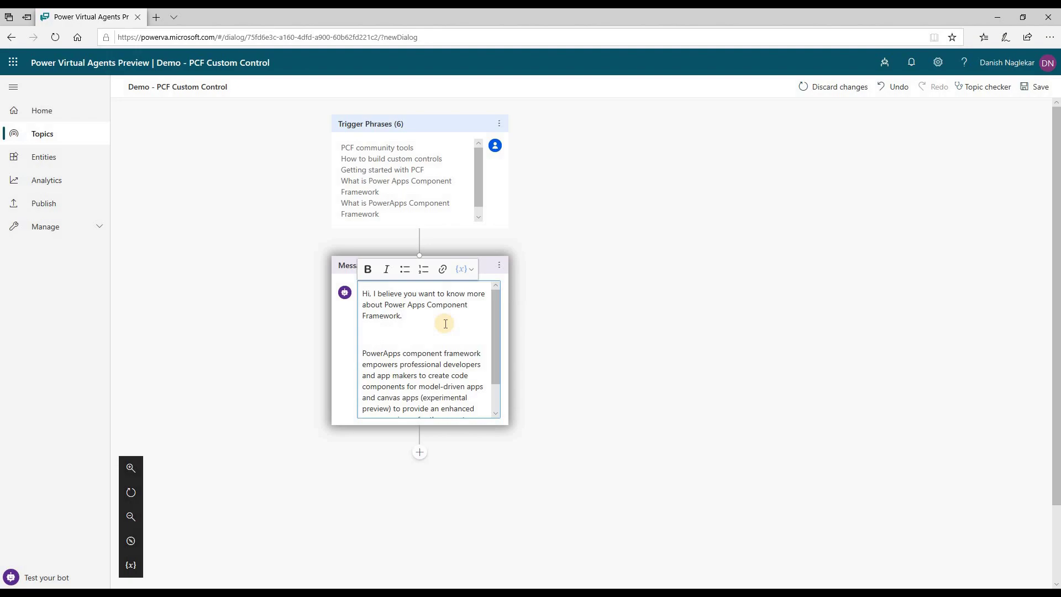
key(Delete)
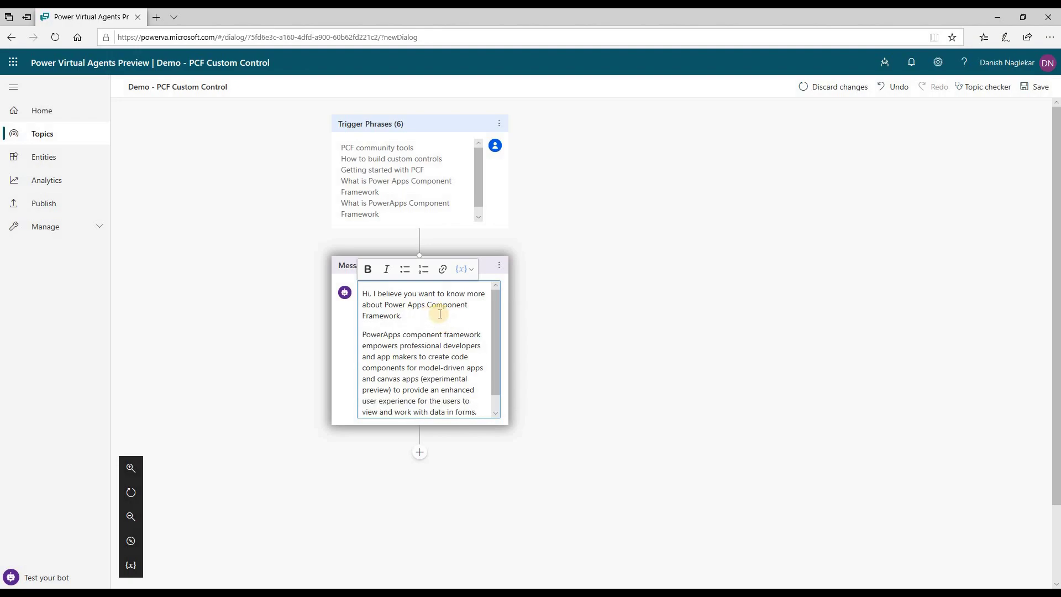
scroll(494, 335, down, 1)
- Add a question node below the message that asks "What do you want to know?"
click(420, 452)
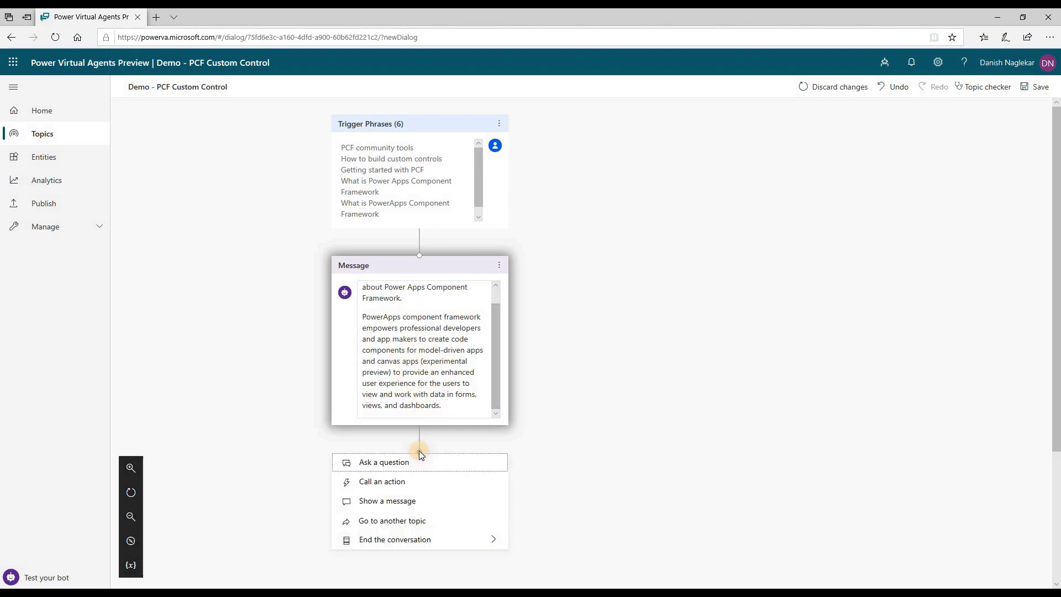
click(384, 465)
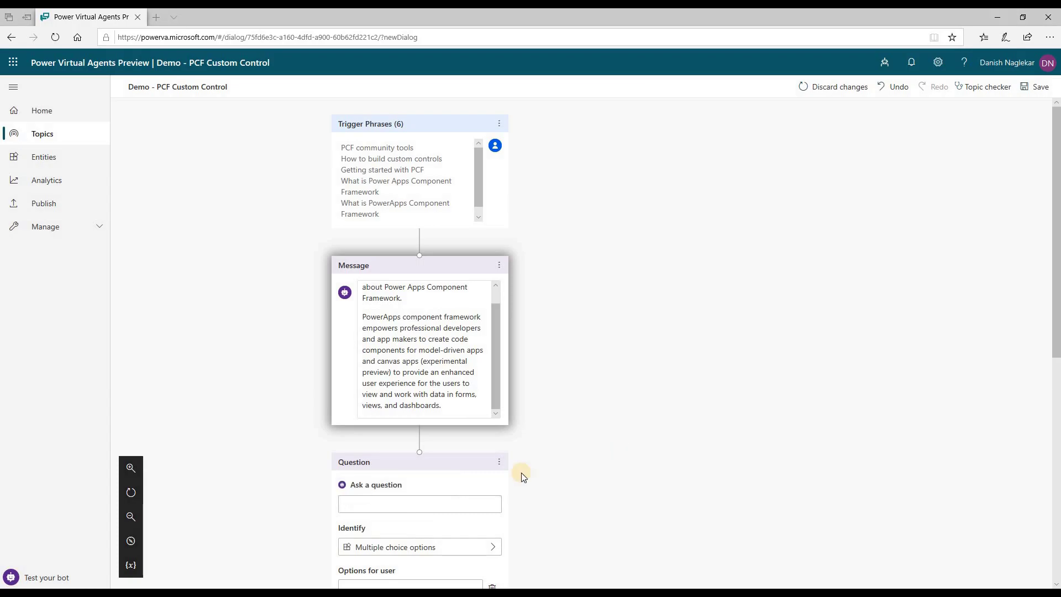
click(469, 497)
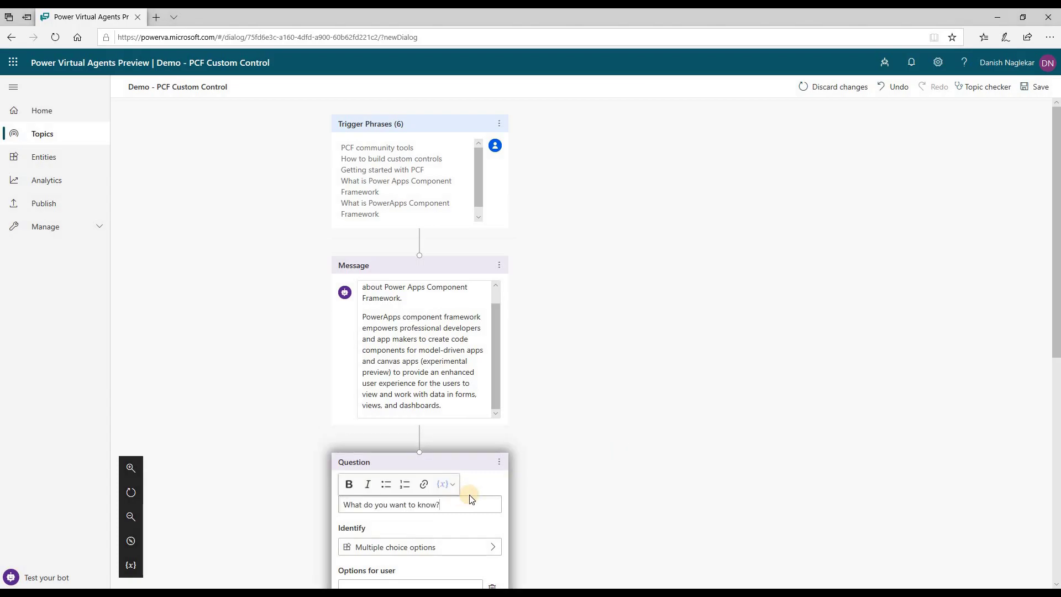
- Examine the kinds of information the question can identify, from multiple choice options through the prebuilt entities
scroll(398, 362, down, 4)
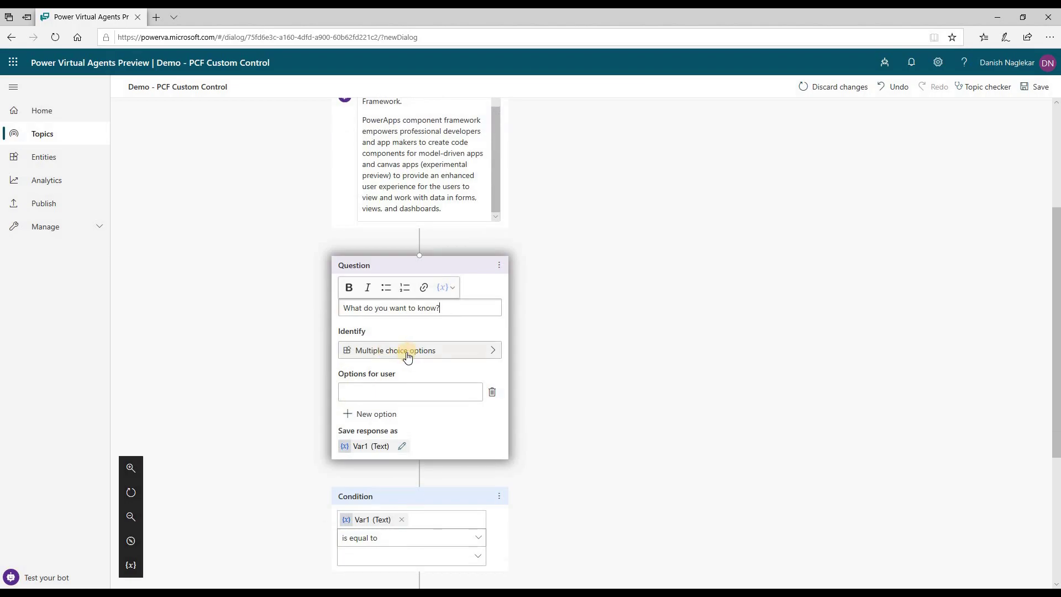
click(406, 354)
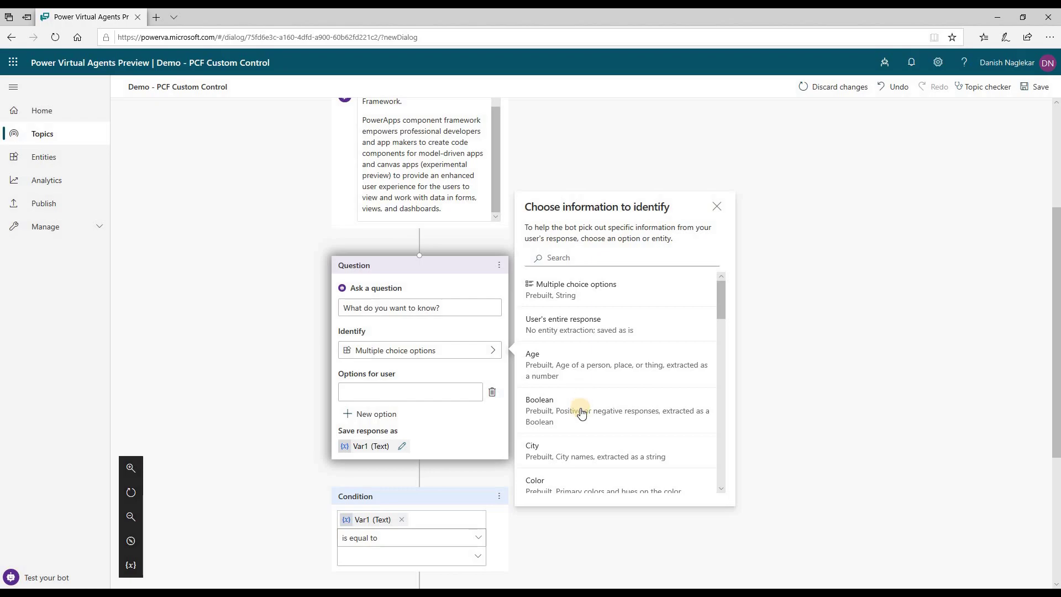
scroll(581, 413, down, 3)
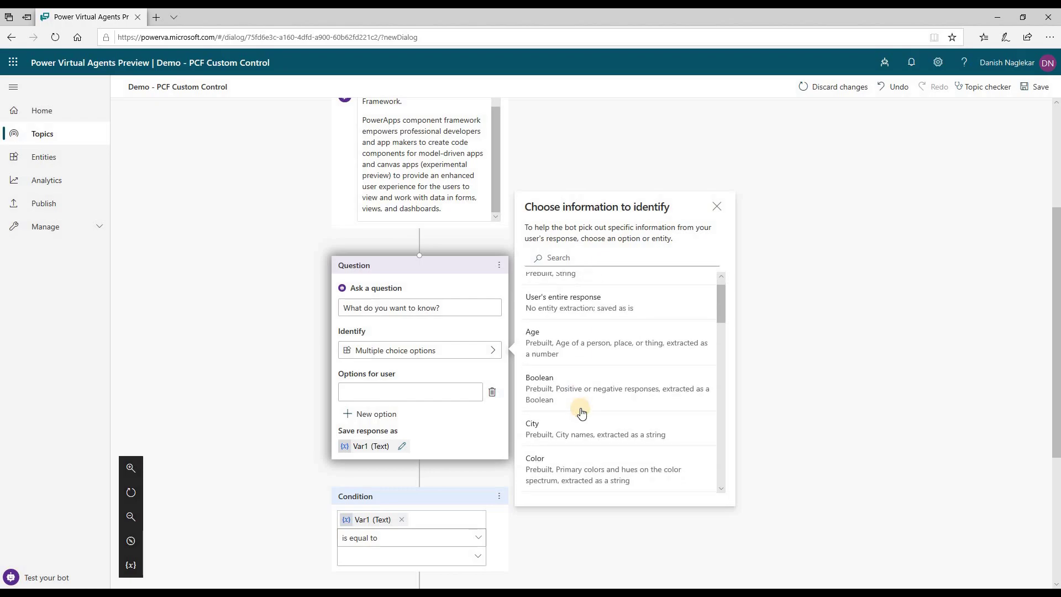
scroll(581, 413, down, 3)
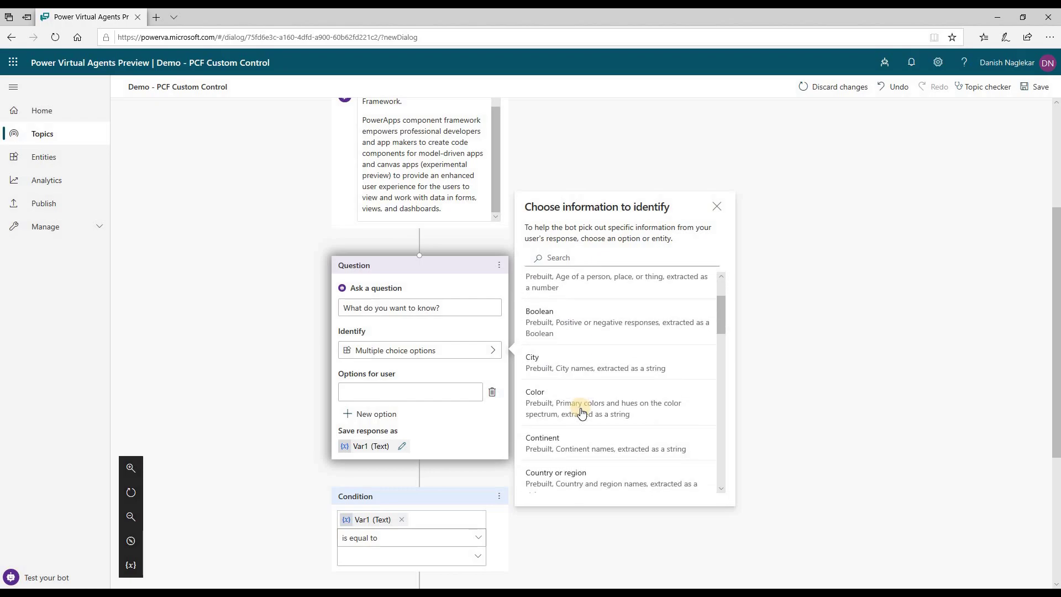
scroll(588, 380, down, 10)
scroll(587, 384, down, 3)
scroll(587, 385, up, 8)
scroll(588, 385, up, 1)
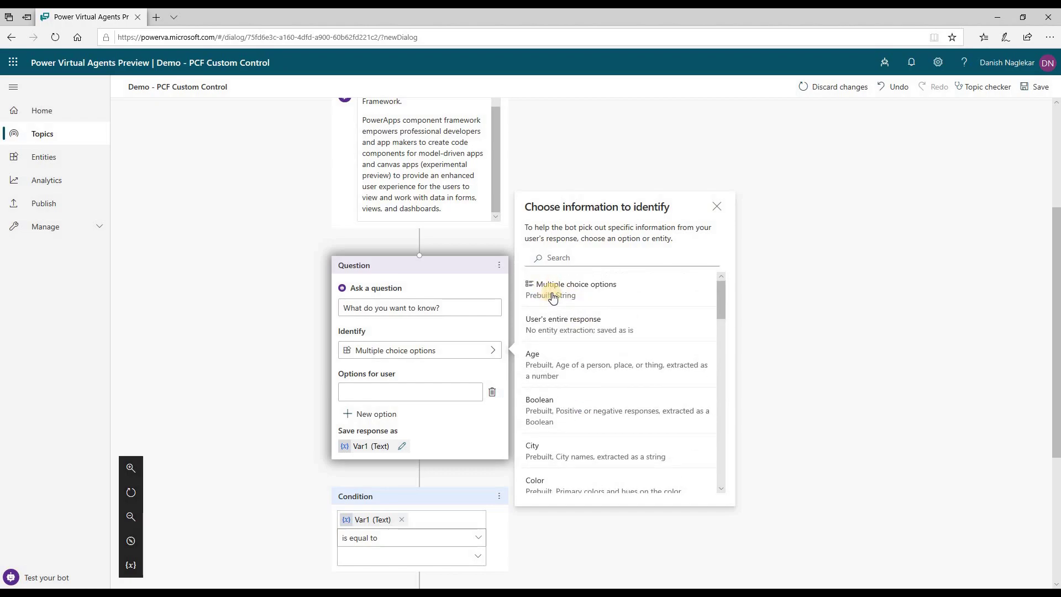
- Enter "Create PCF Project" as the question's first multiple choice option
click(409, 392)
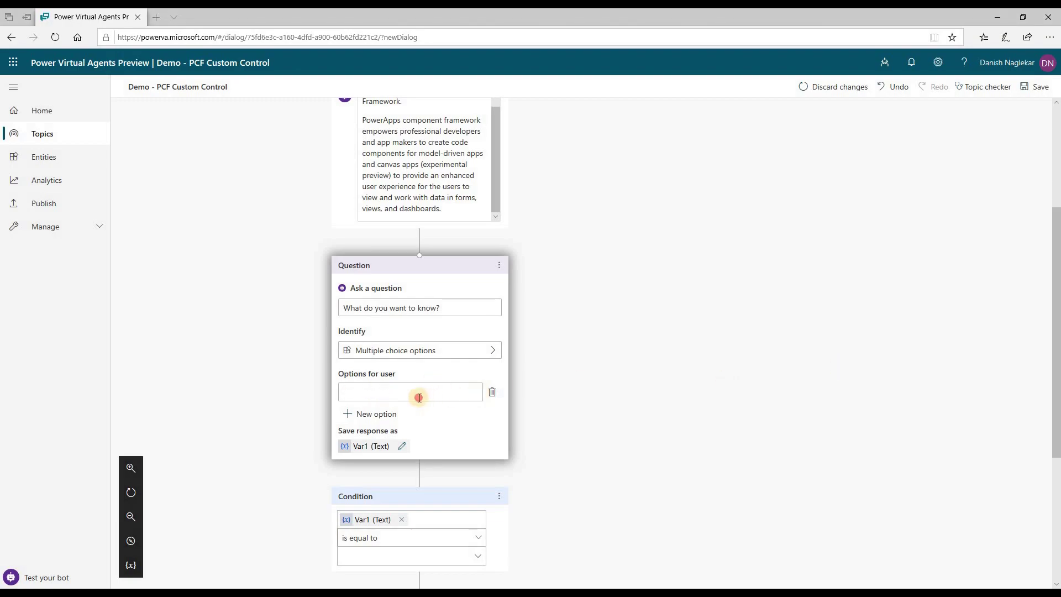
text(Create PCF Project)
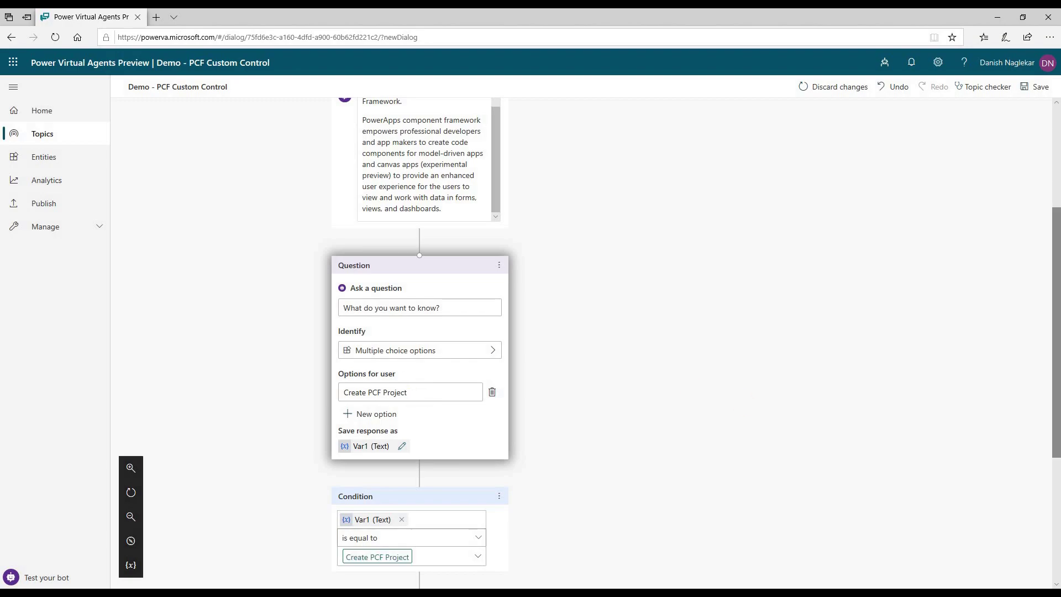
- Add "Manifest File", "Community Built Gallery" and "XrmToolbox Plugin" as further multiple choice options of the question
key(alt+Tab)
click(390, 414)
text(Manifest File)
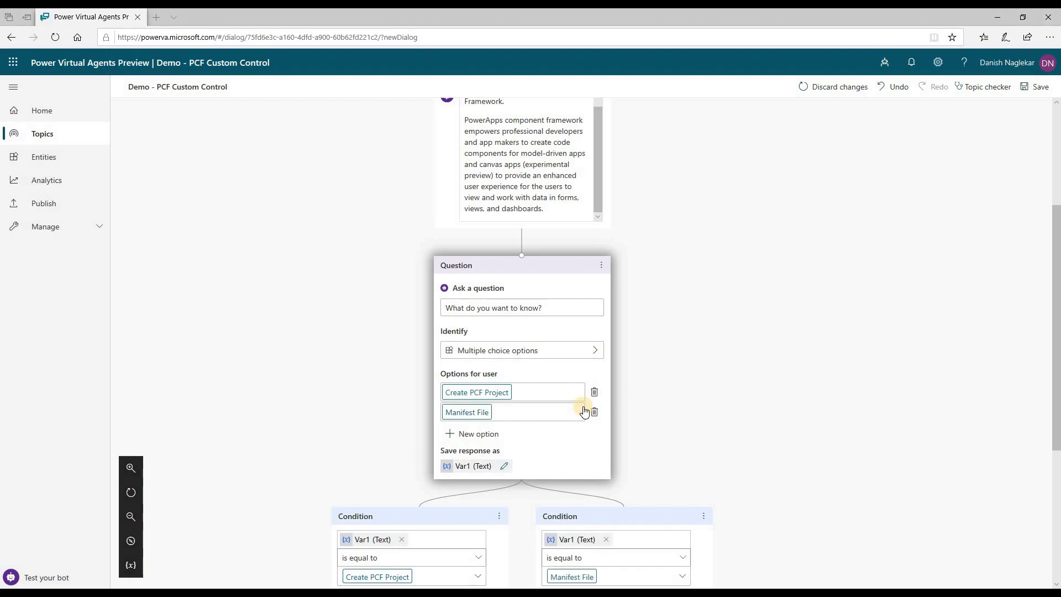
click(540, 433)
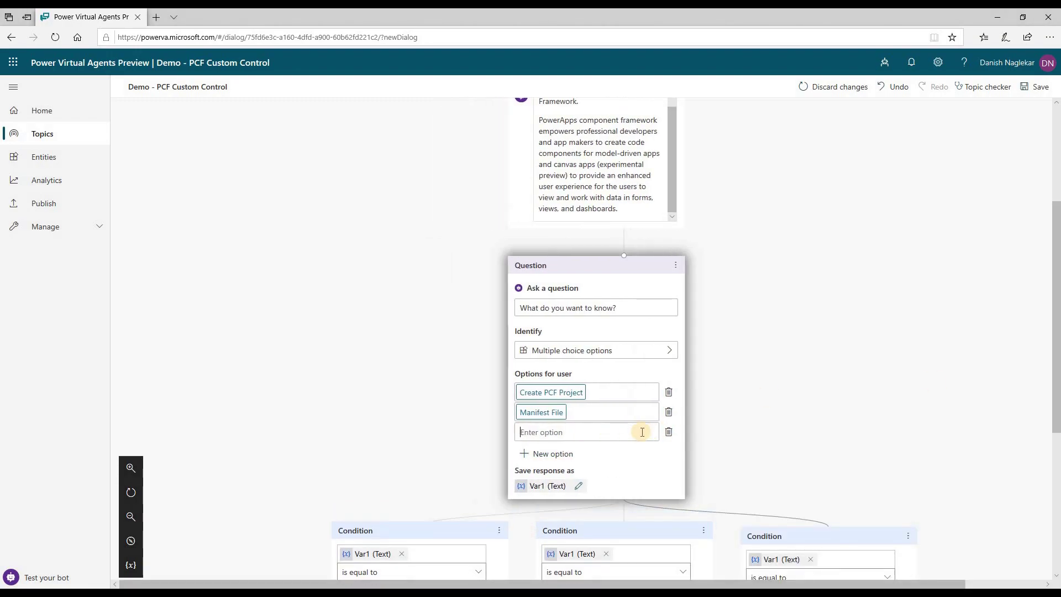
text(Community Built Gallery)
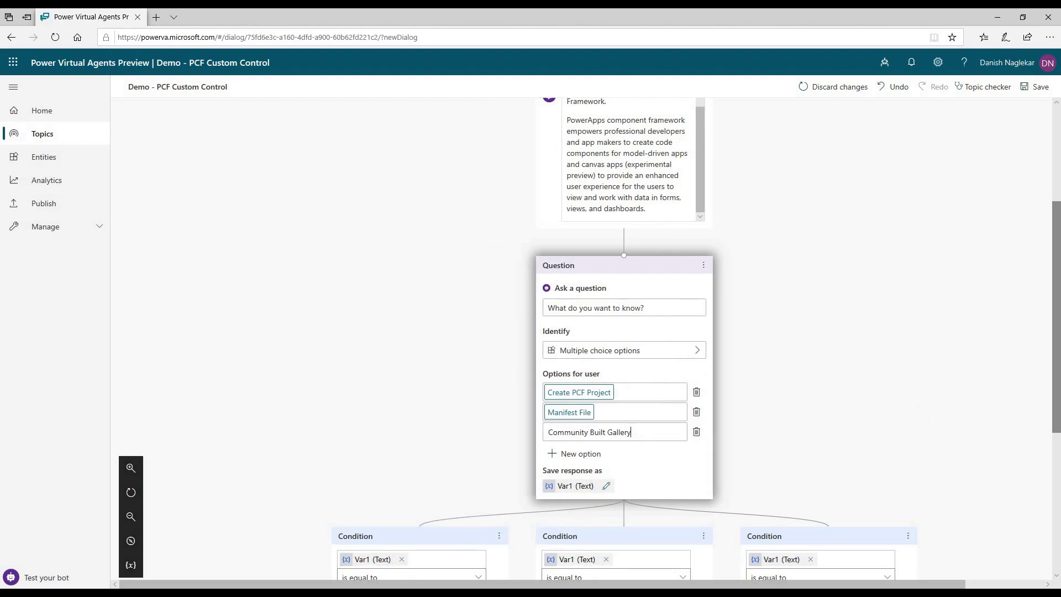
key(Return)
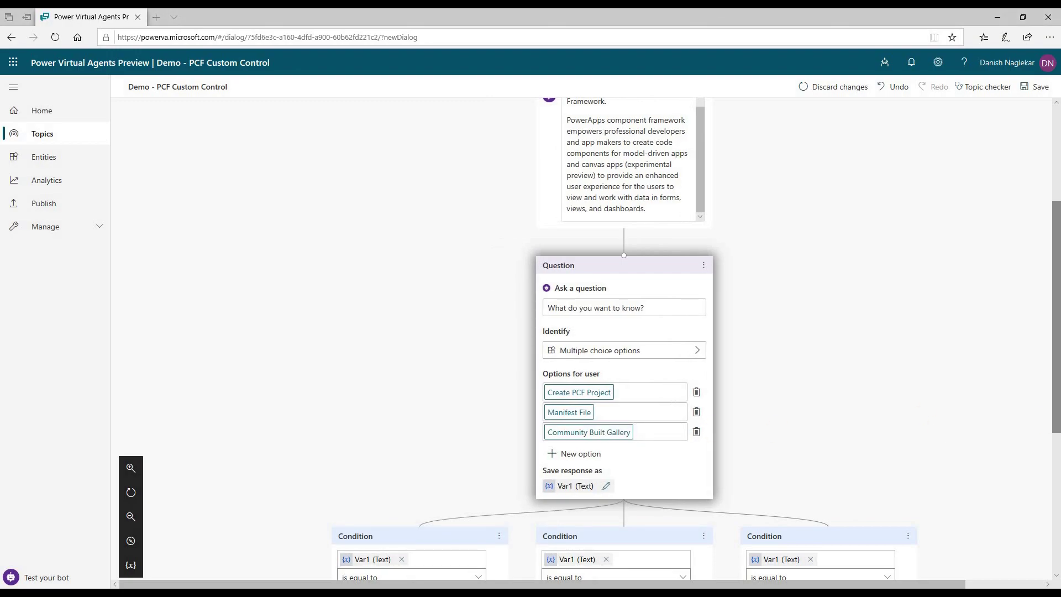
click(569, 454)
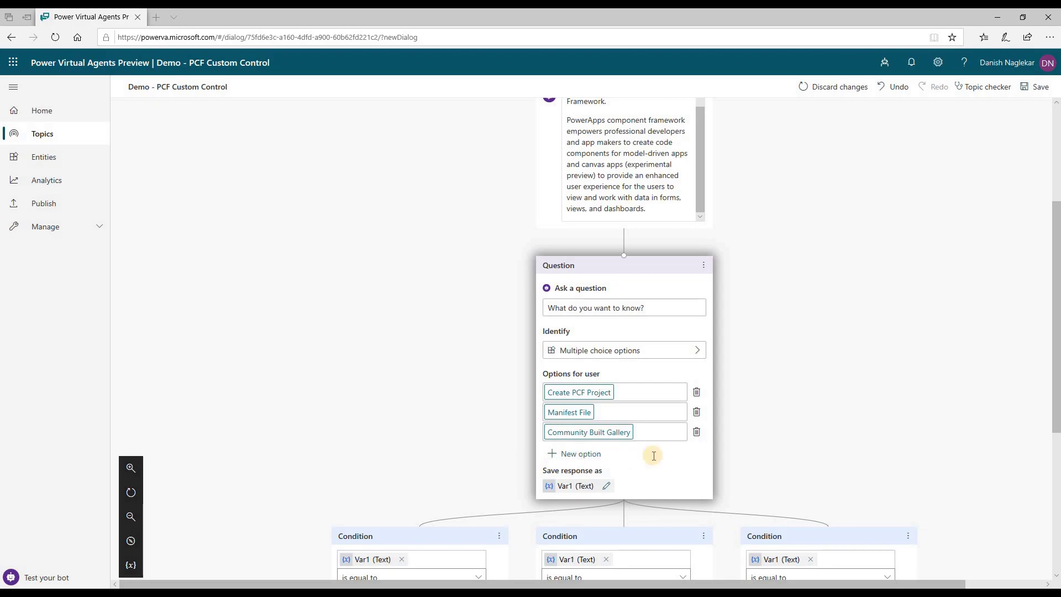
text(XrmToolbox Plugin)
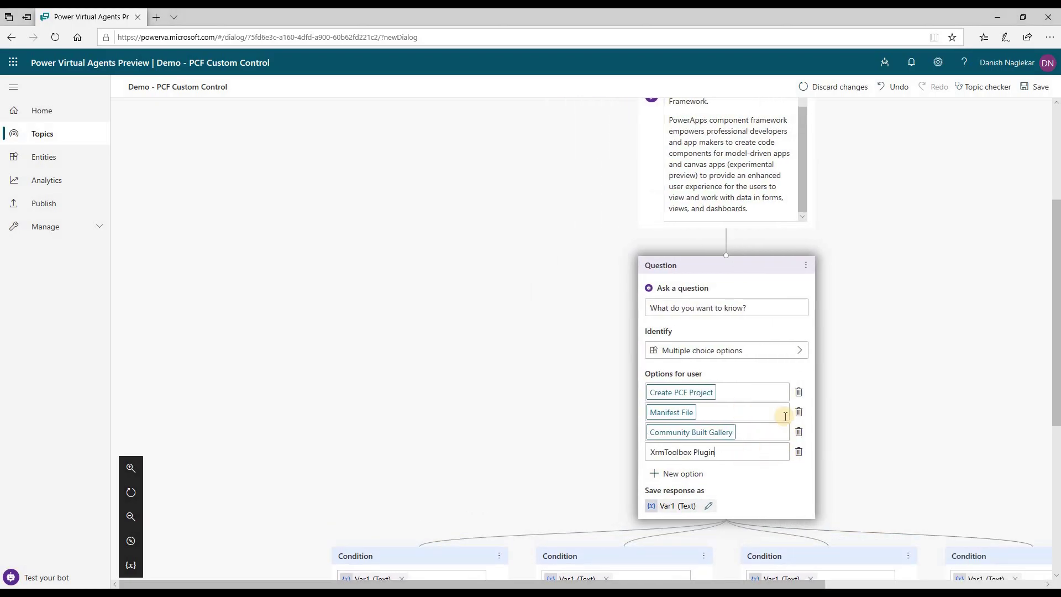
key(Return)
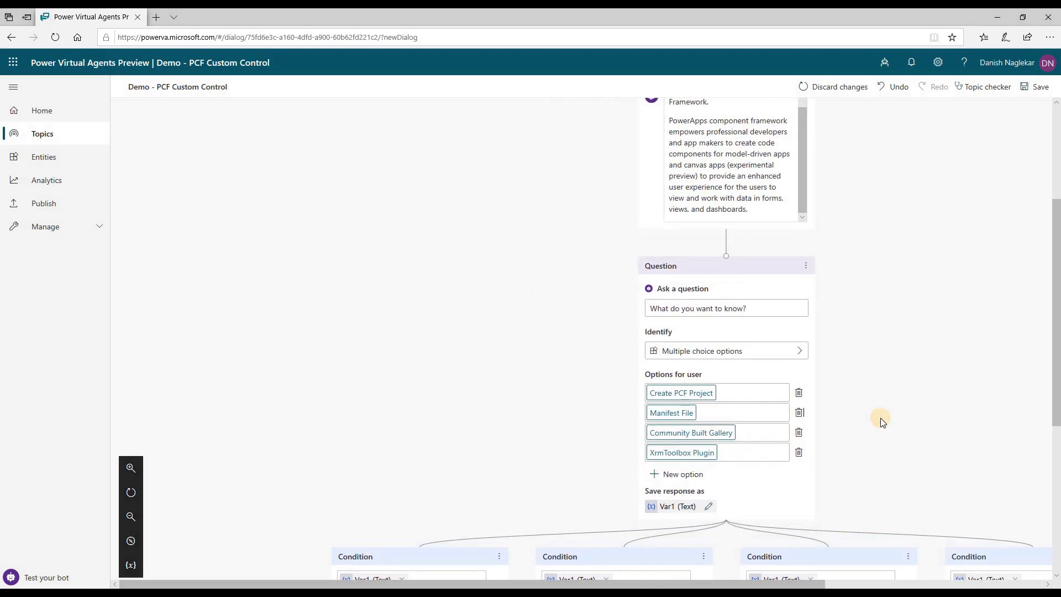
- Rename the variable that stores the question's response to varResponse
scroll(664, 397, down, 2)
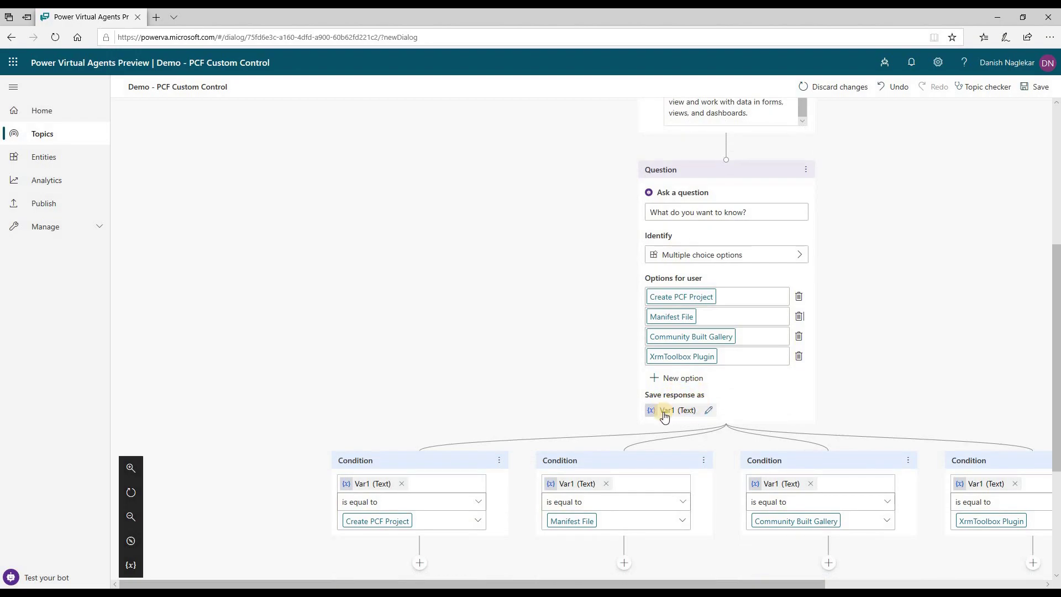
click(709, 412)
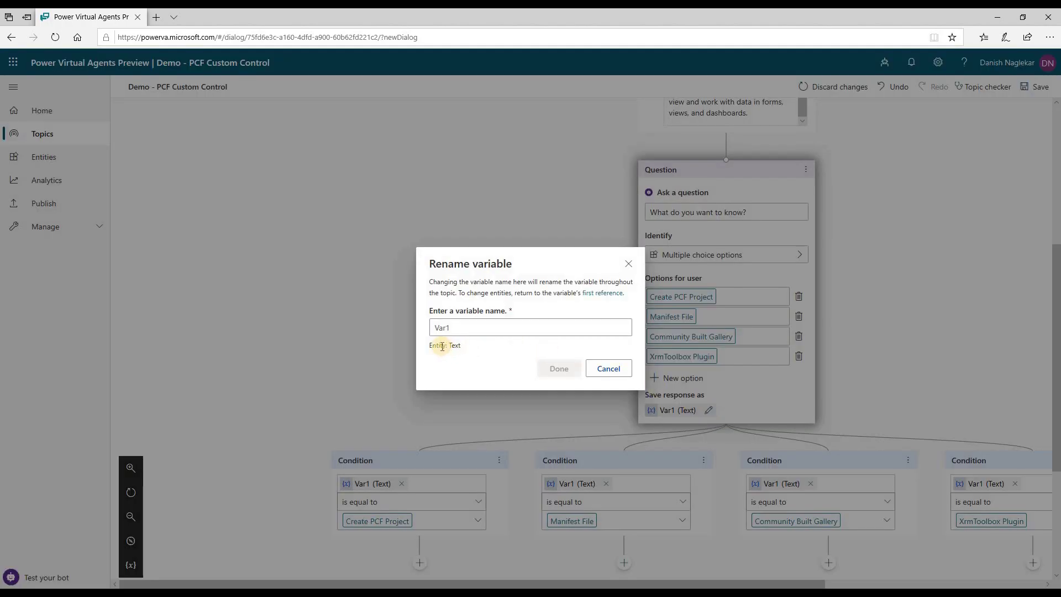
drag(459, 347, 451, 347)
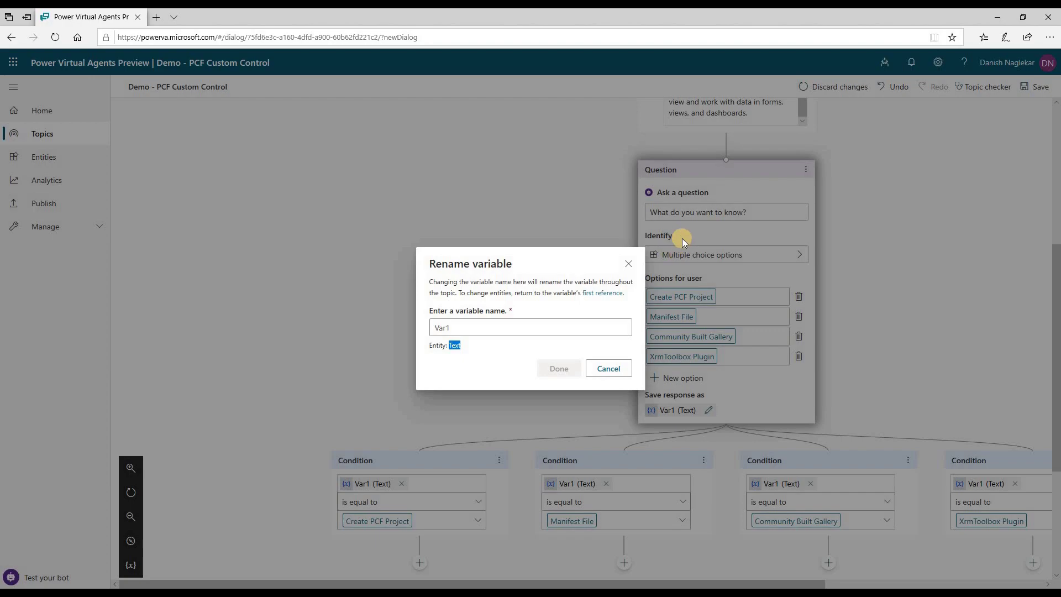
double_click(443, 328)
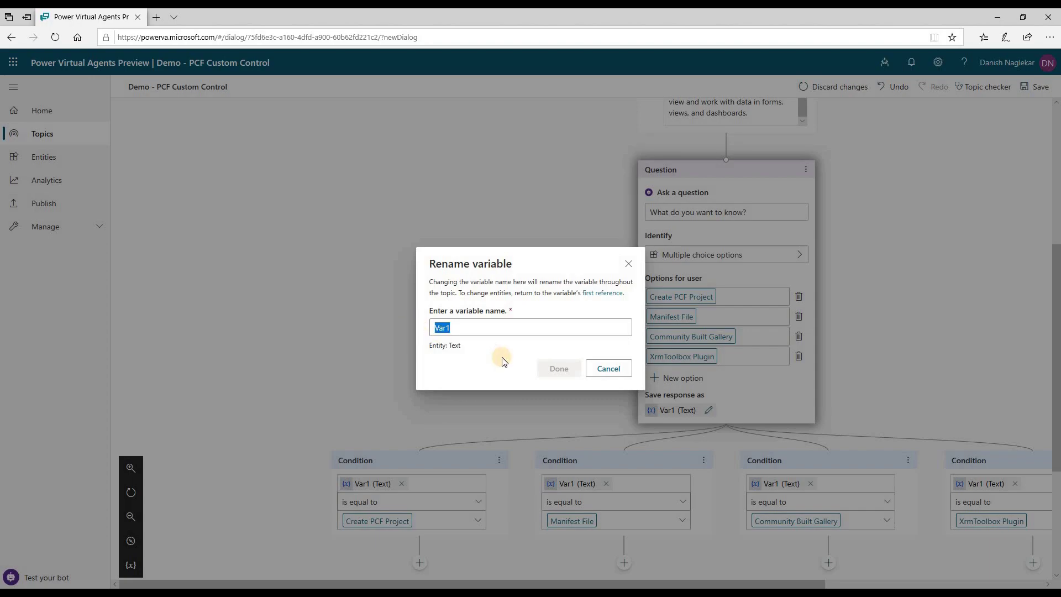
text(varResponse)
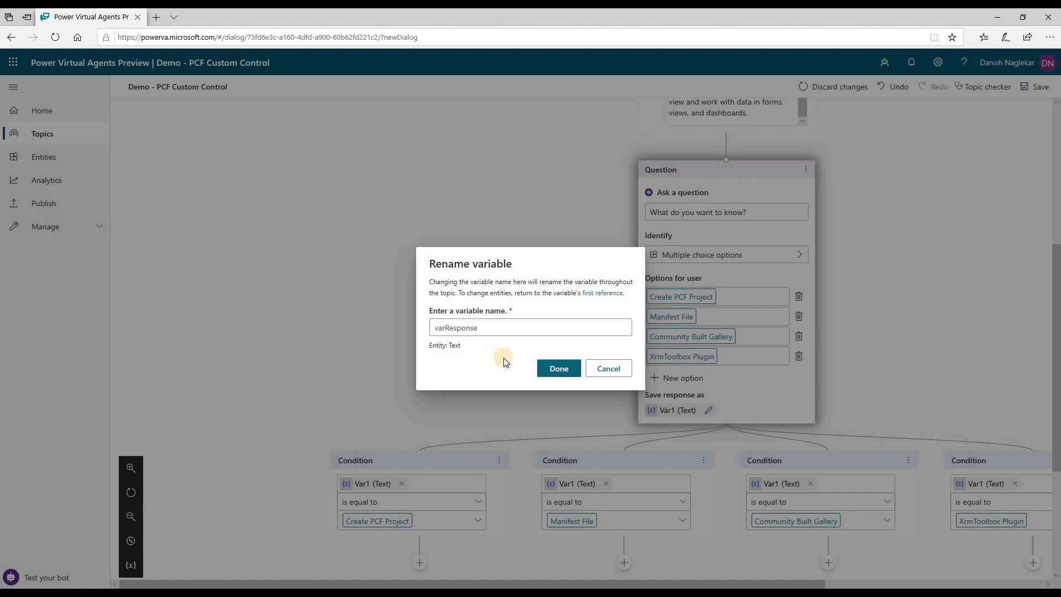
click(566, 369)
- Add a message under the Create PCF Project condition and paste the prepared "To create PCF Project run the below command." text with the pac pcf init command
scroll(568, 373, down, 2)
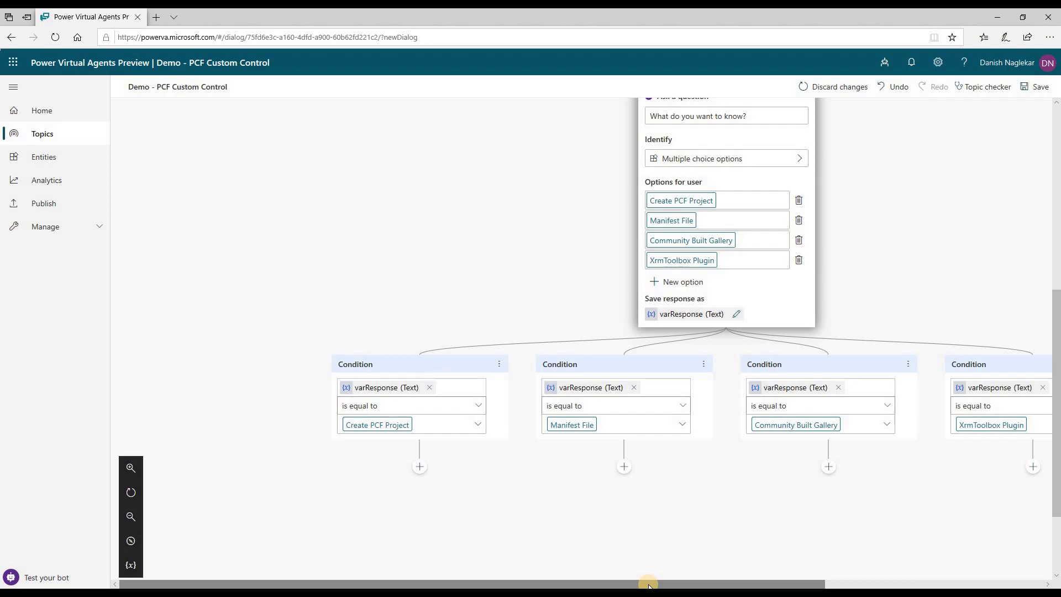
drag(649, 584, 739, 578)
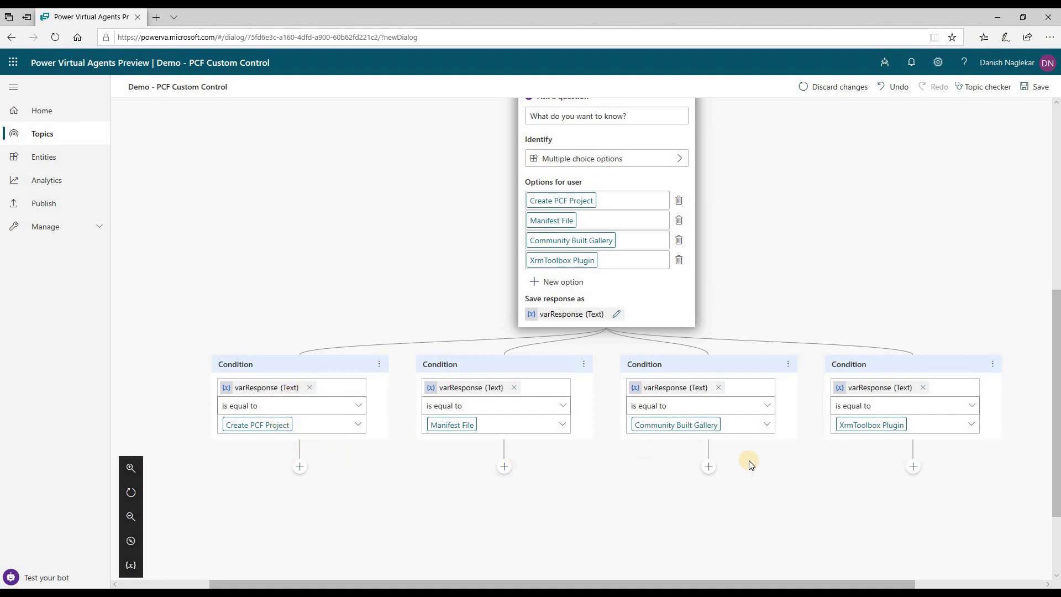
scroll(746, 477, down, 2)
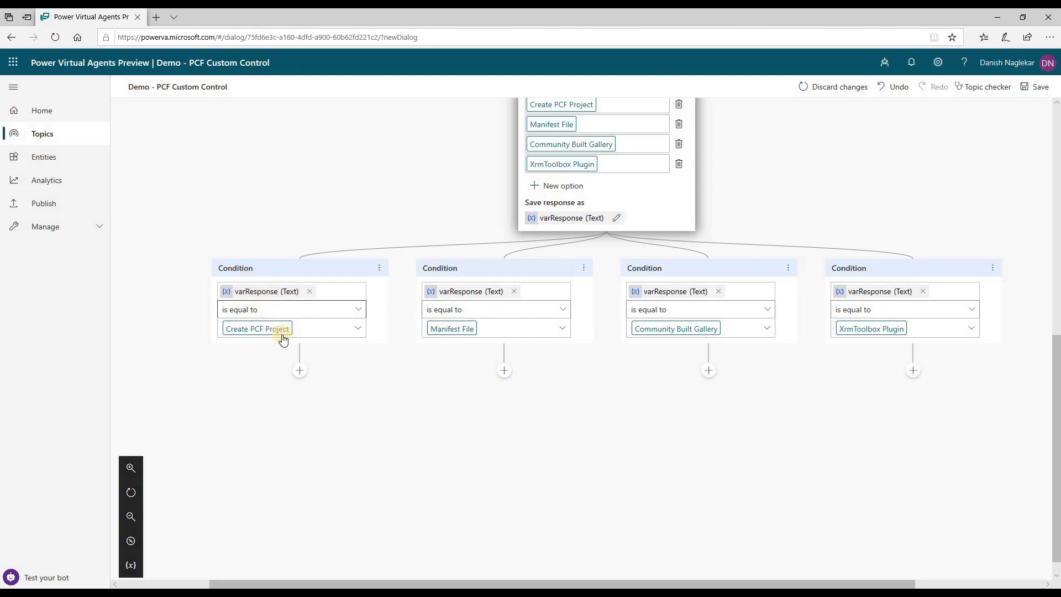
click(301, 372)
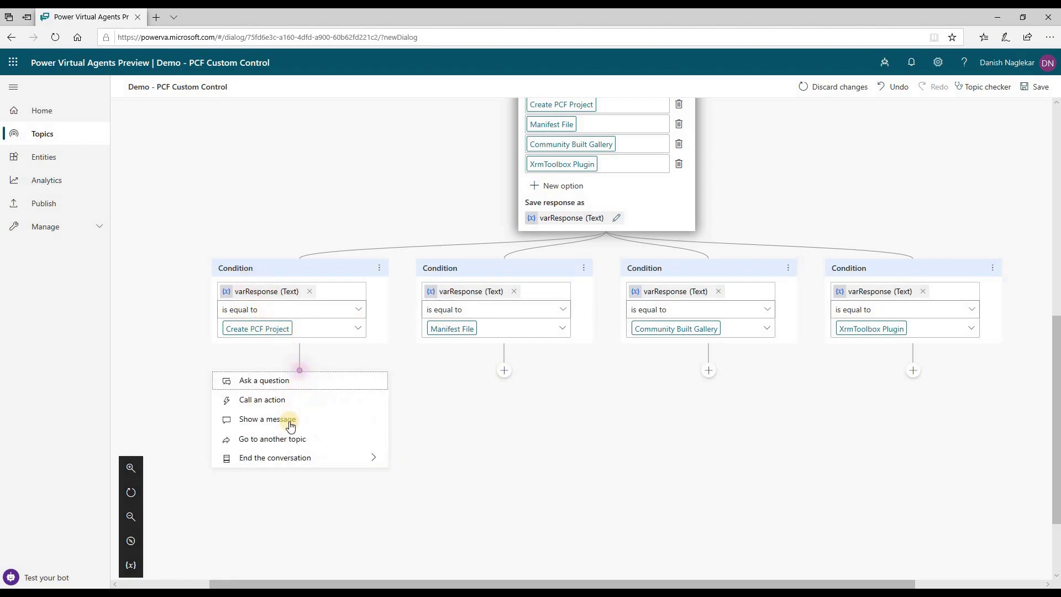
click(267, 419)
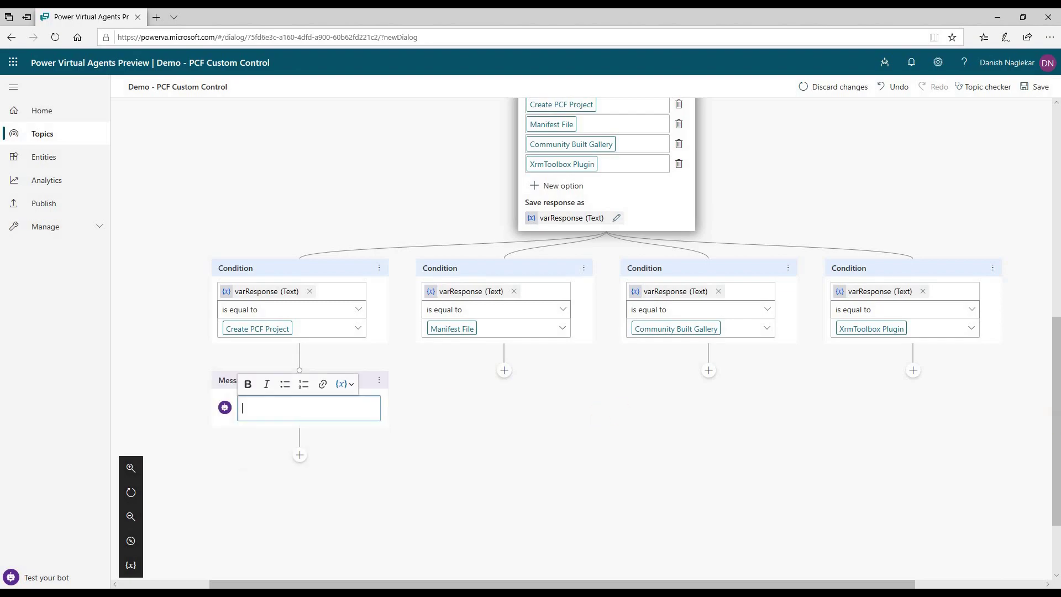
key(alt+Tab)
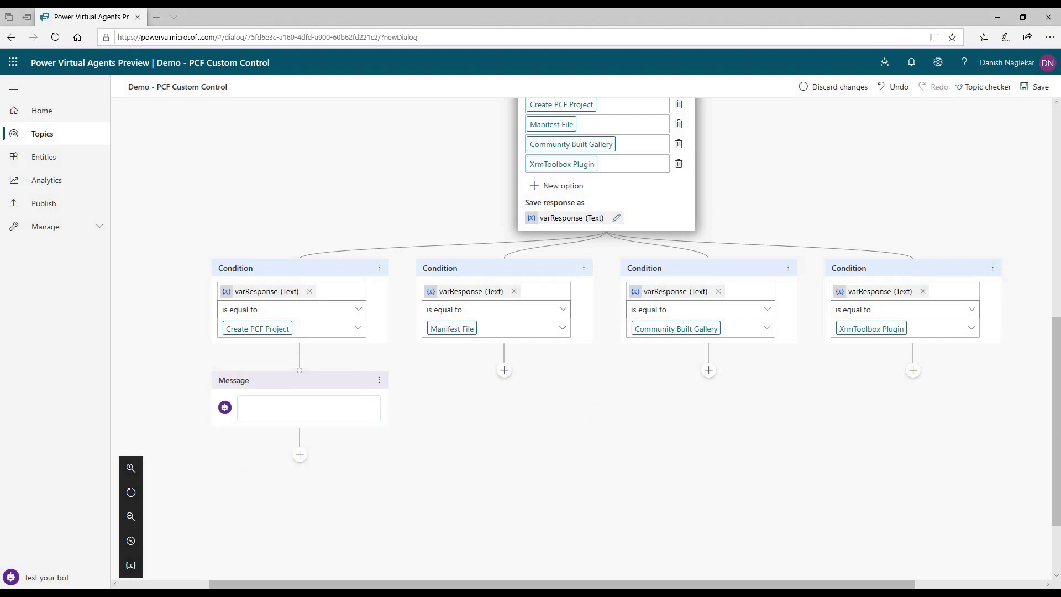
click(273, 415)
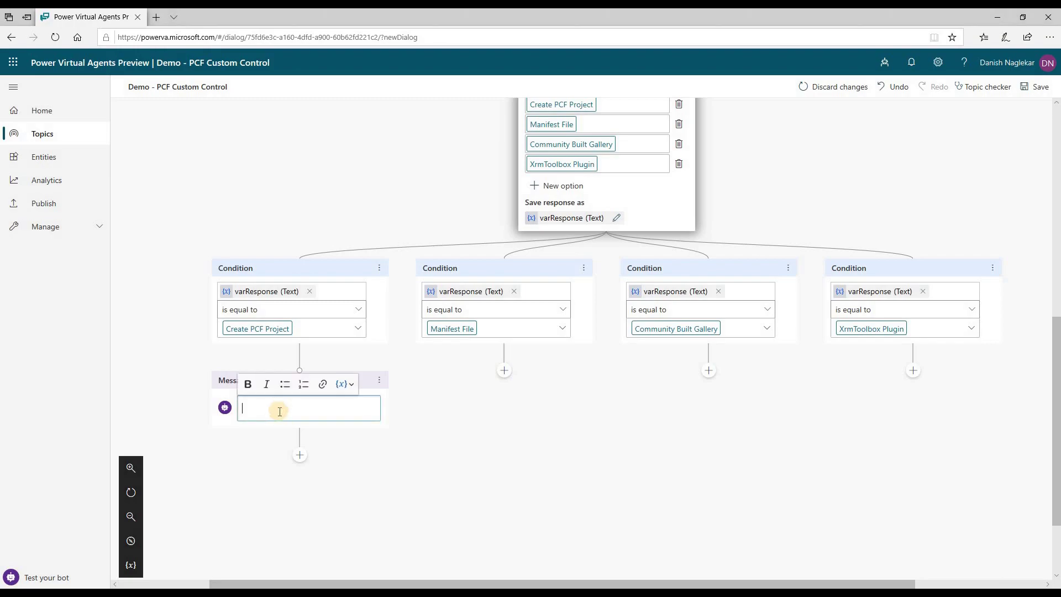
text(To create PCF Project run the below command.   pac pcf init --namespace <specify your namespace here> --name <Name of the code component> --template <component type>   Component Type has two options, field & dataset)
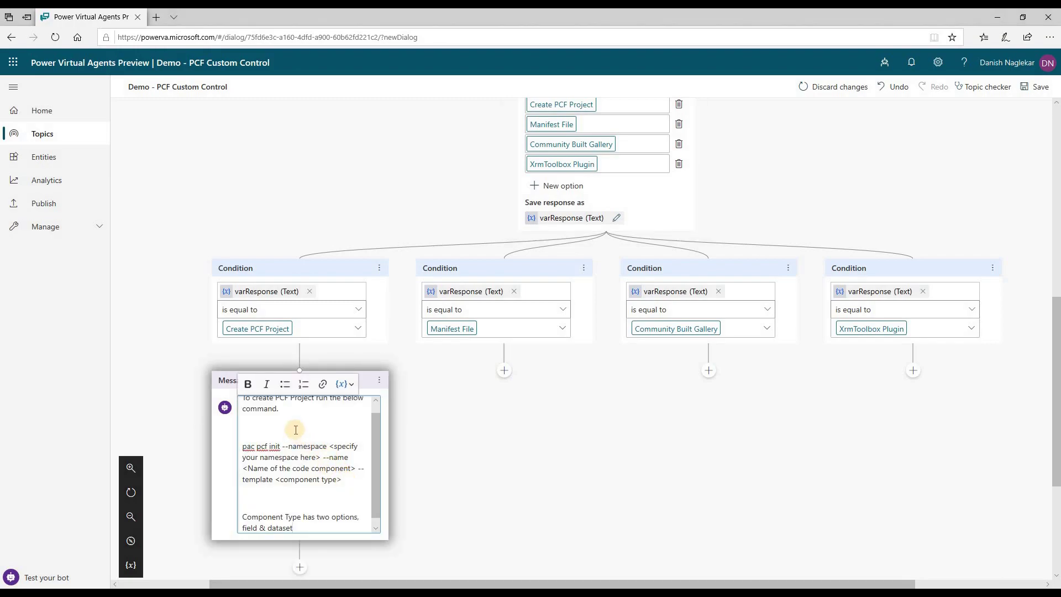
- Remove the extra blank lines from the Create PCF Project message and italicize its pac pcf init command
key(BackSpace)
click(311, 471)
shift+click(241, 441)
click(266, 384)
click(273, 485)
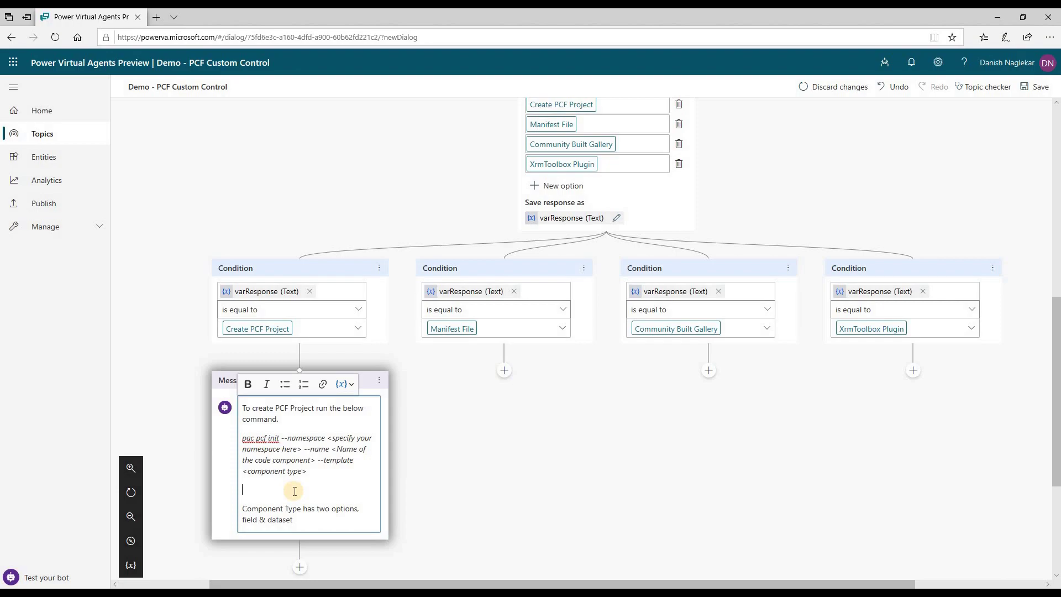
key(Delete)
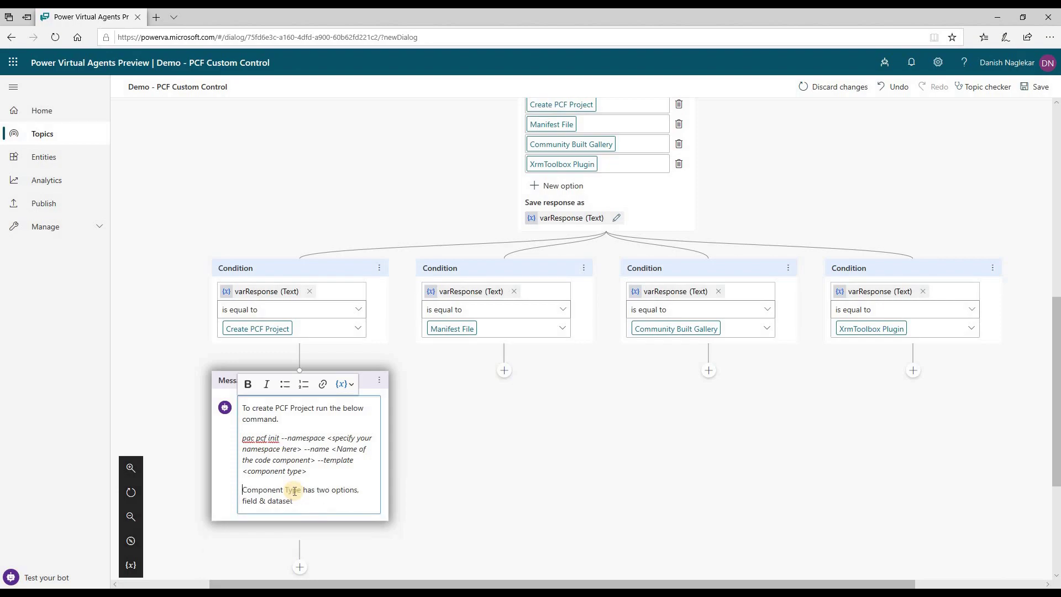
click(434, 430)
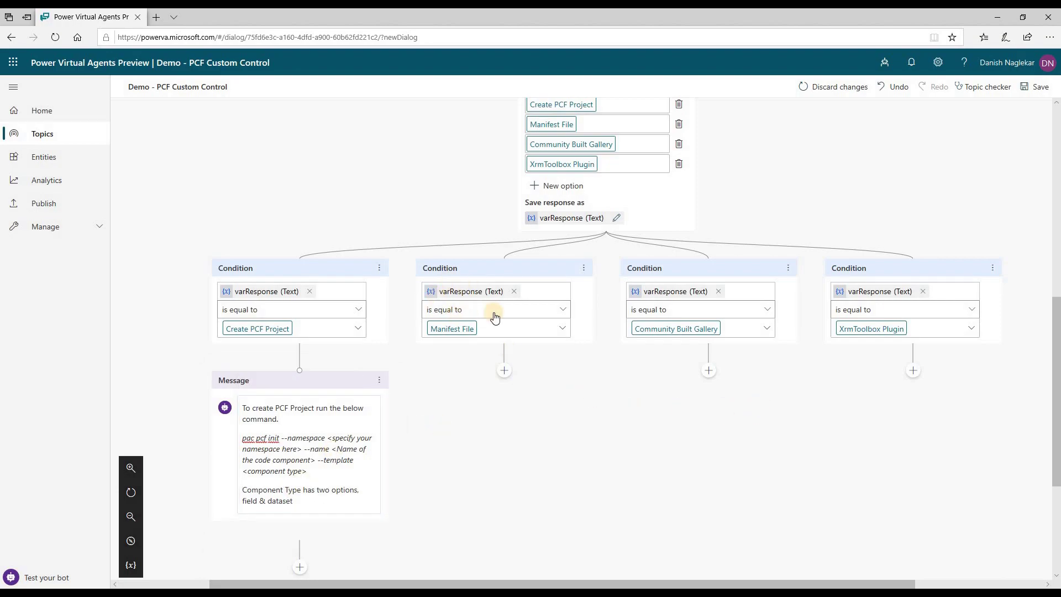
- Add a message under the Manifest File condition, paste the prepared manifest description and remove the blank line above "More info here"
click(504, 370)
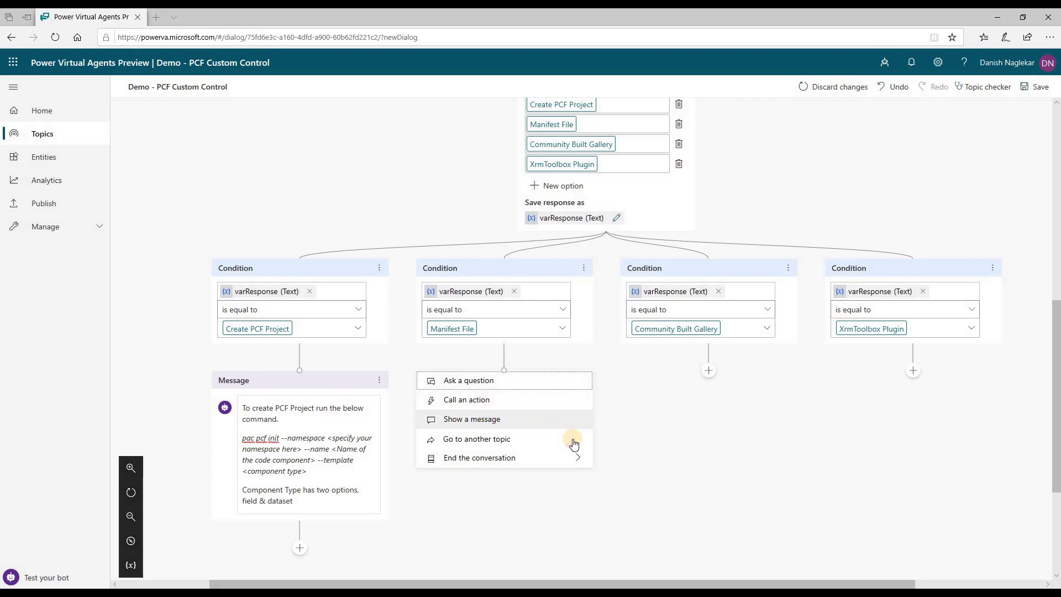
click(568, 420)
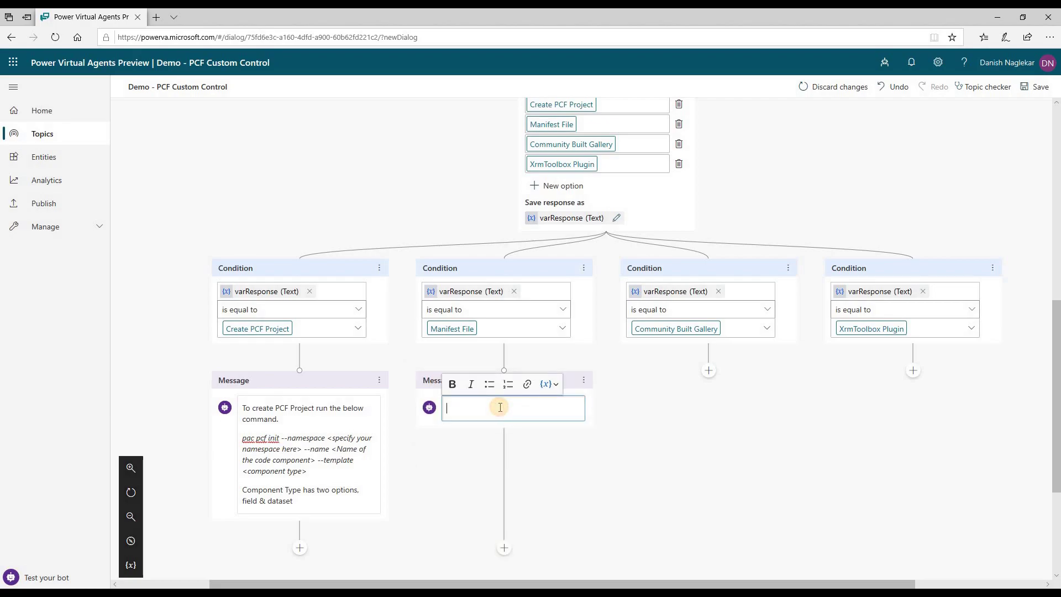
key(ctrl+v)
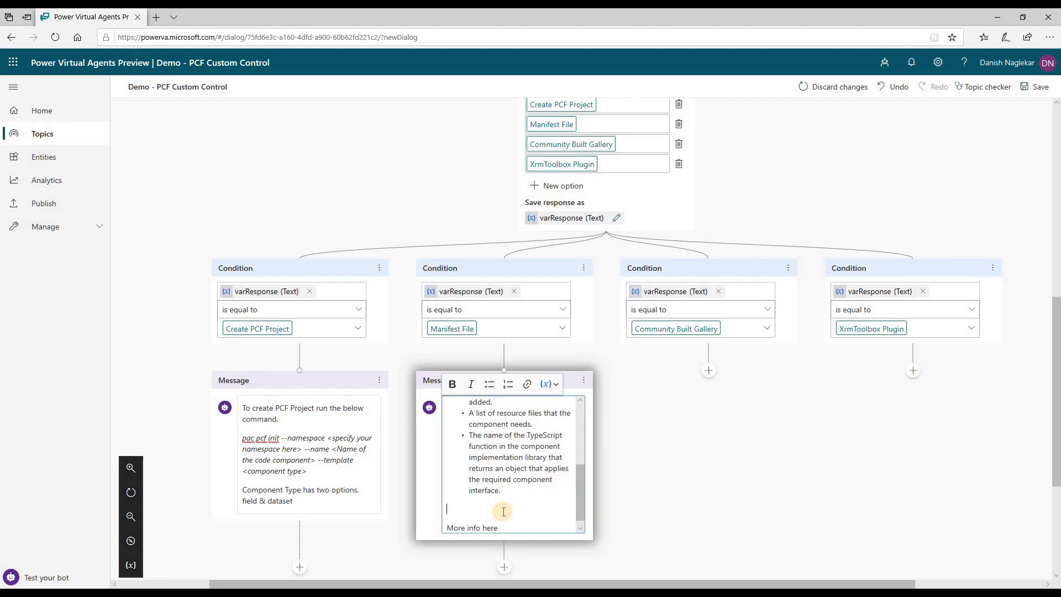
key(Delete)
scroll(502, 513, up, 3)
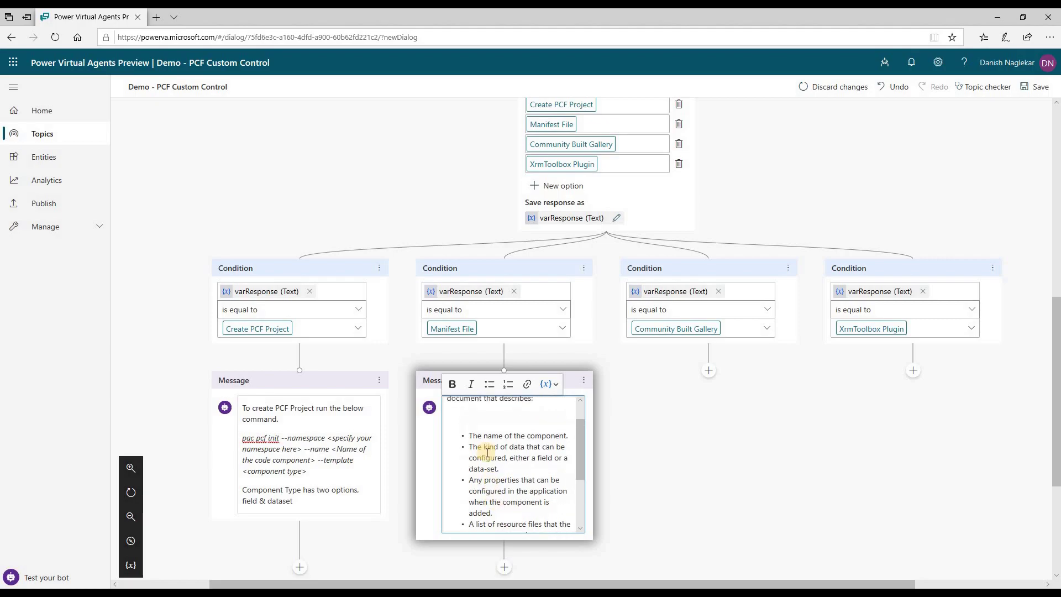
scroll(485, 444, down, 5)
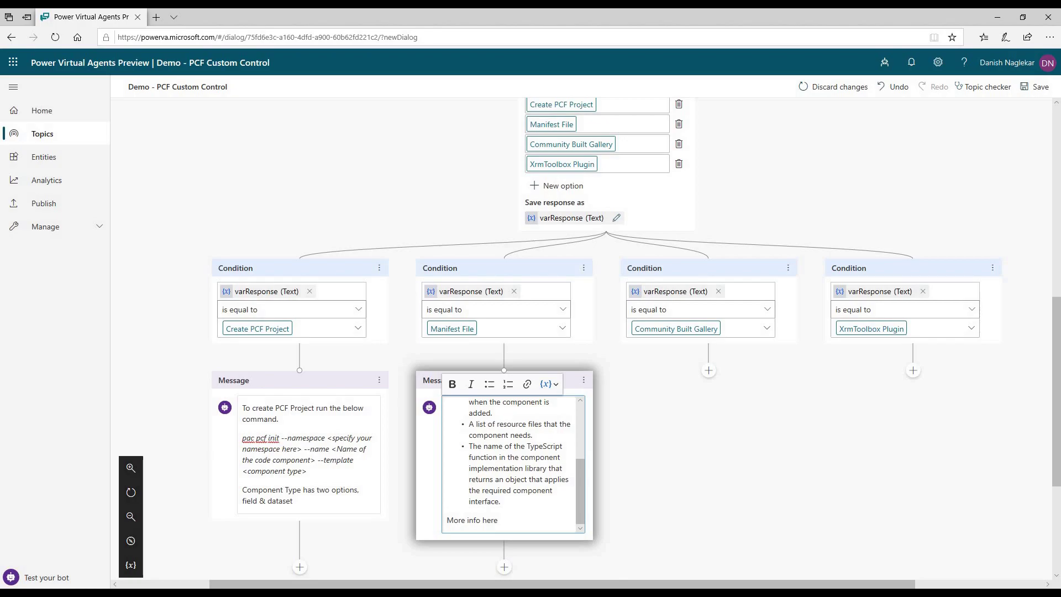
key(alt+Tab)
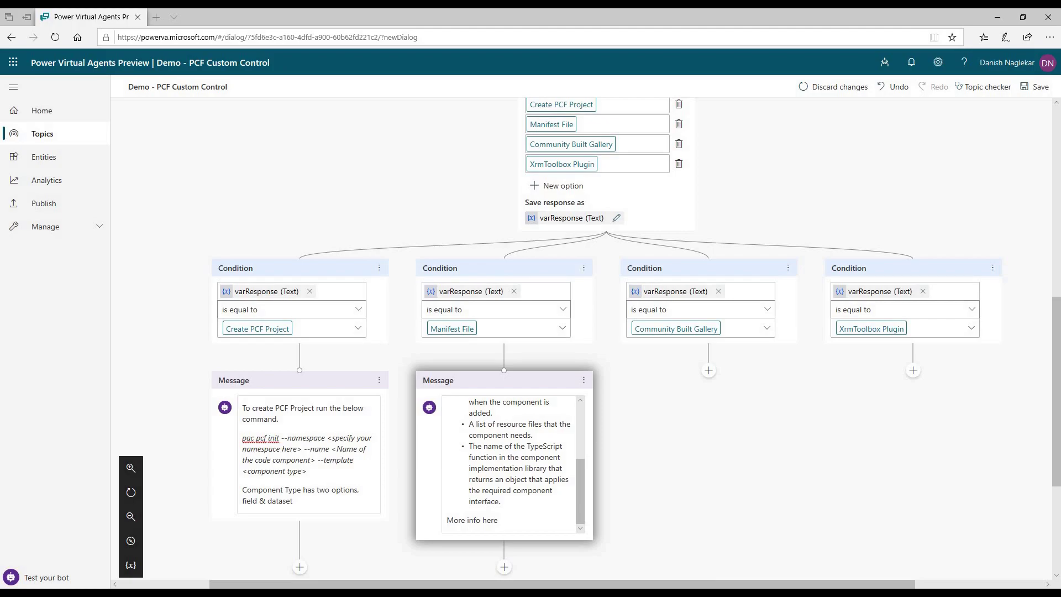
double_click(489, 520)
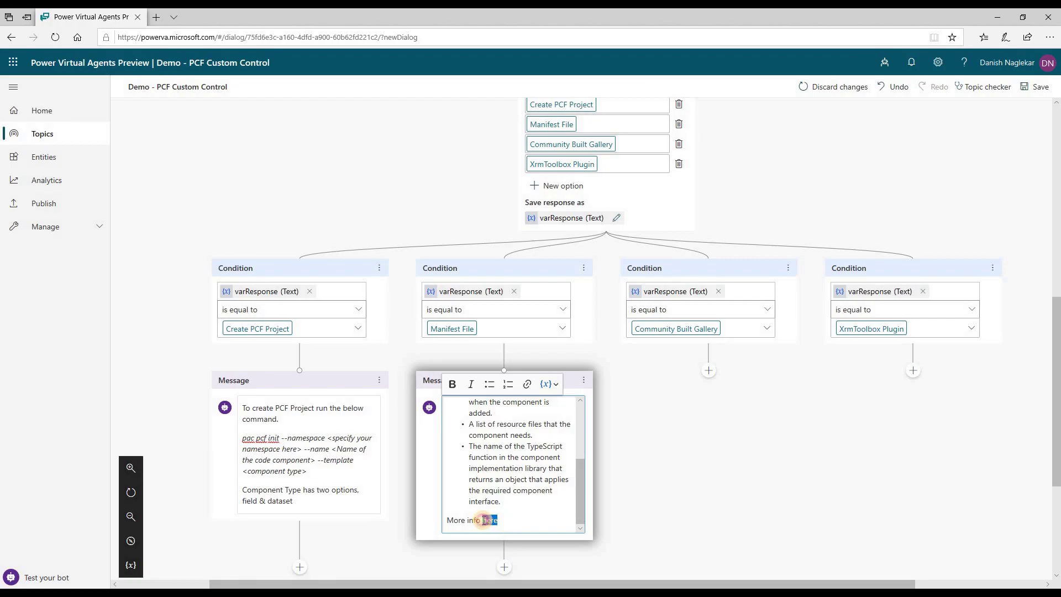
click(528, 385)
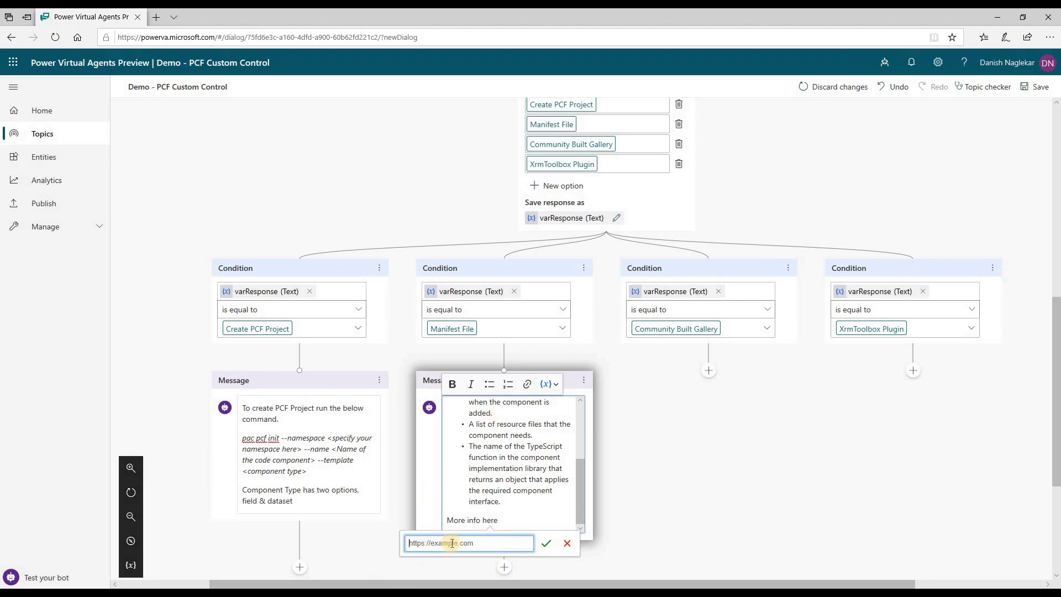
text(https://docs.microsoft.com/en-us/powerapps/developer/component-framework/manifest-schema-reference/)
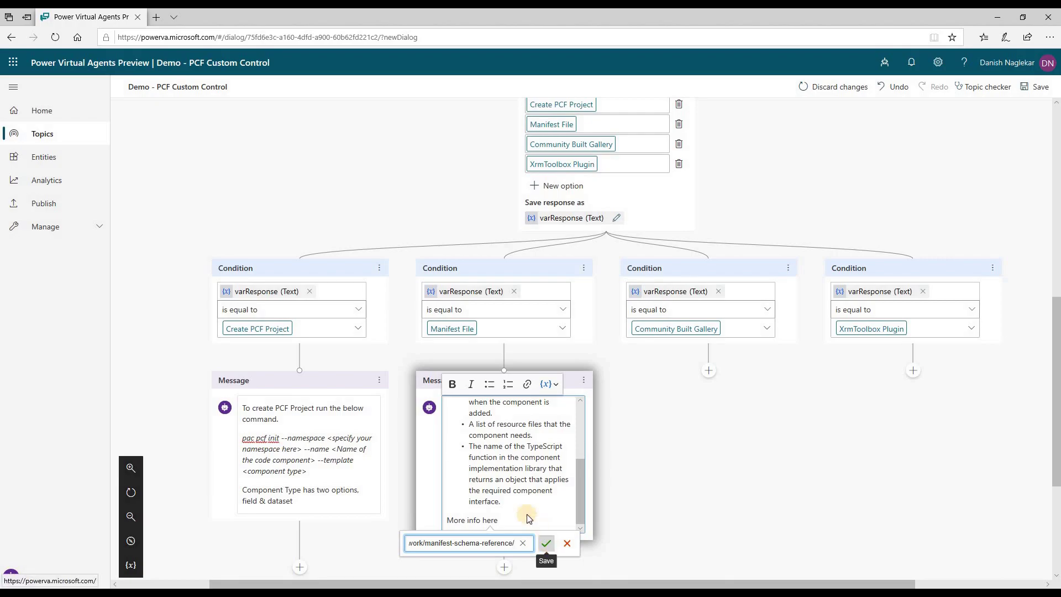
click(548, 543)
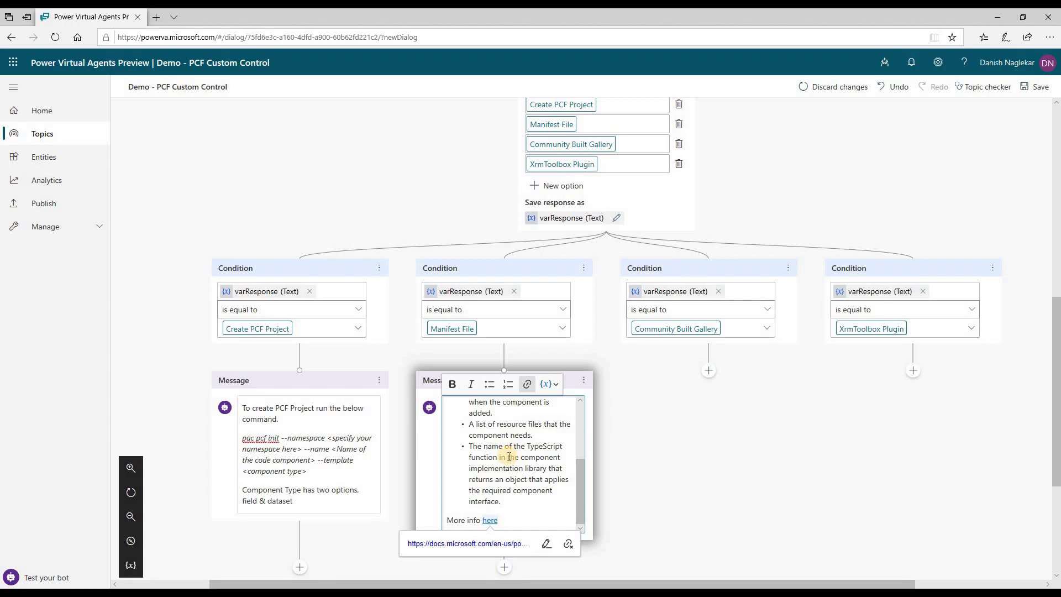
scroll(509, 456, up, 3)
scroll(501, 458, down, 5)
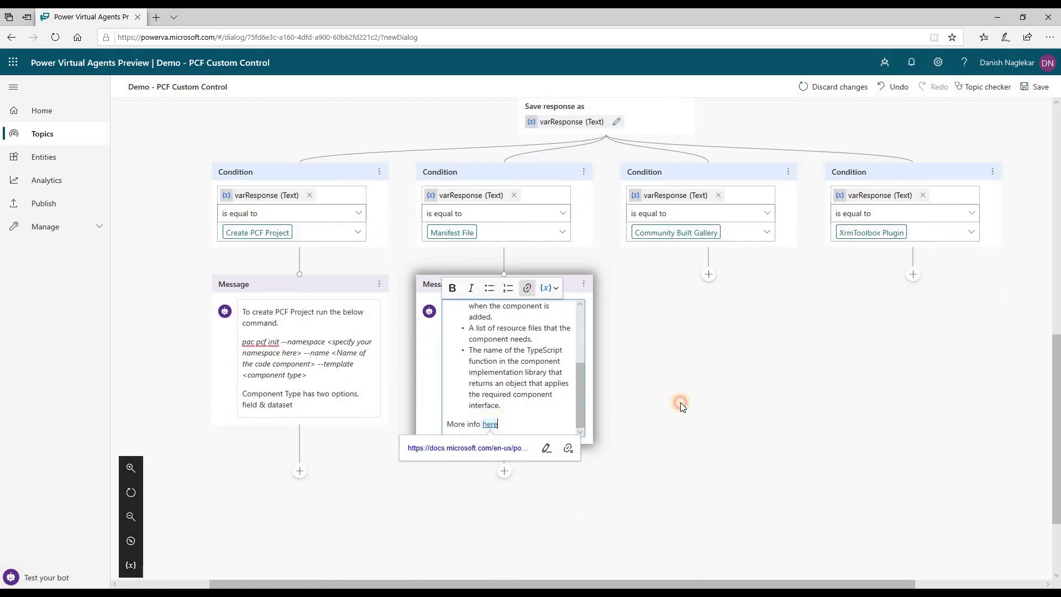
click(735, 408)
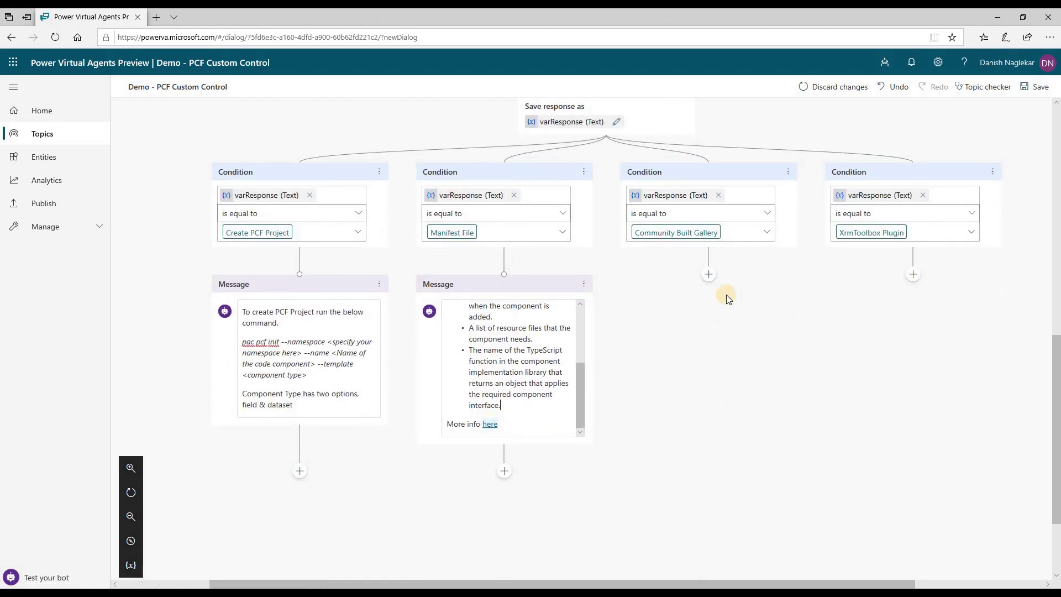
scroll(783, 356, down, 1)
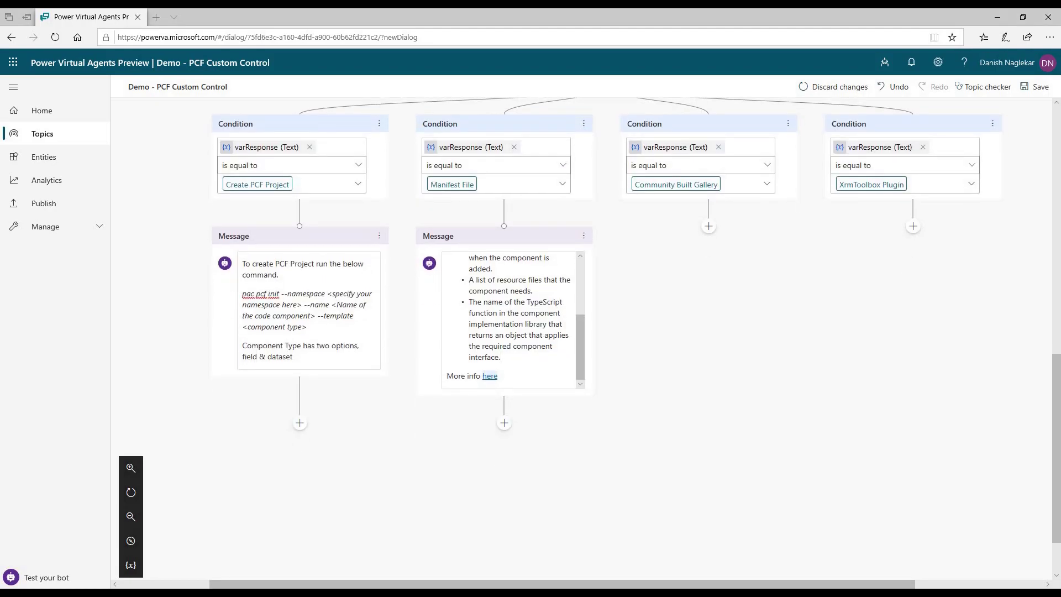
click(709, 226)
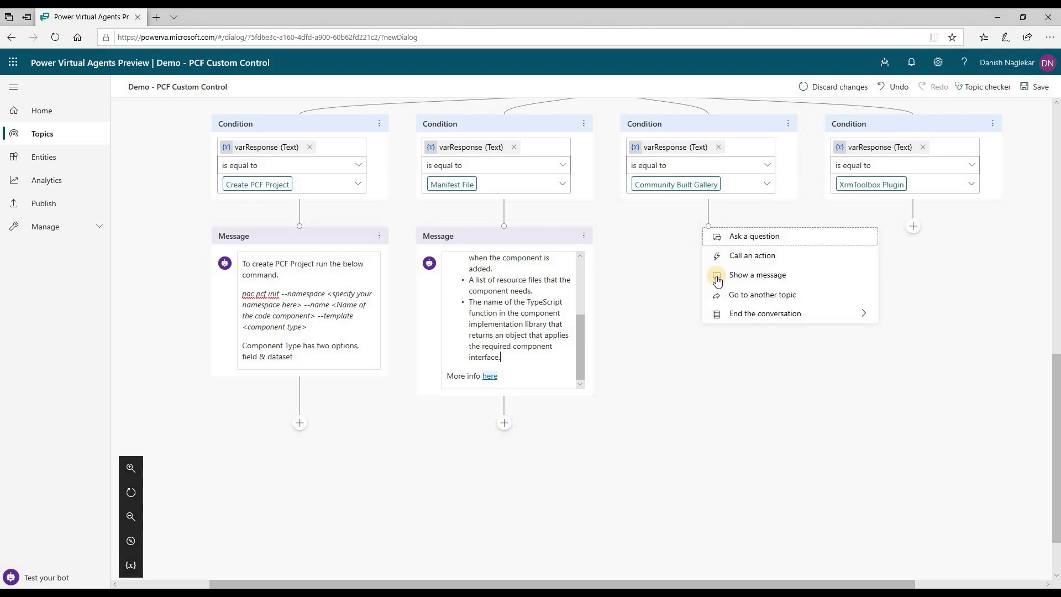
click(714, 275)
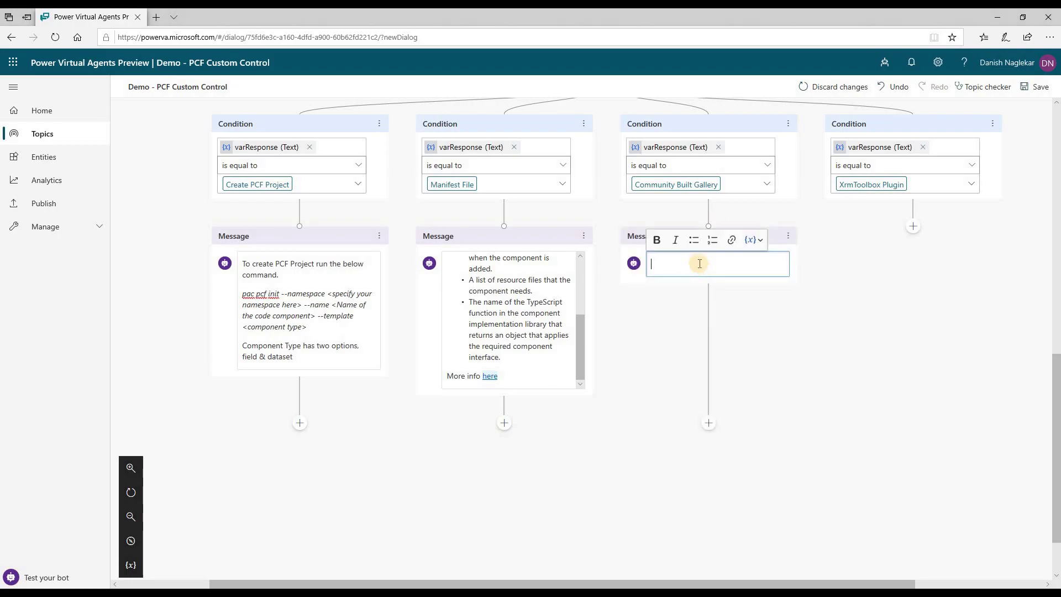
text(You can find all the community built controls on https://pcf.gallery/  PCF Gallery is developed and maintained by Guido Preite)
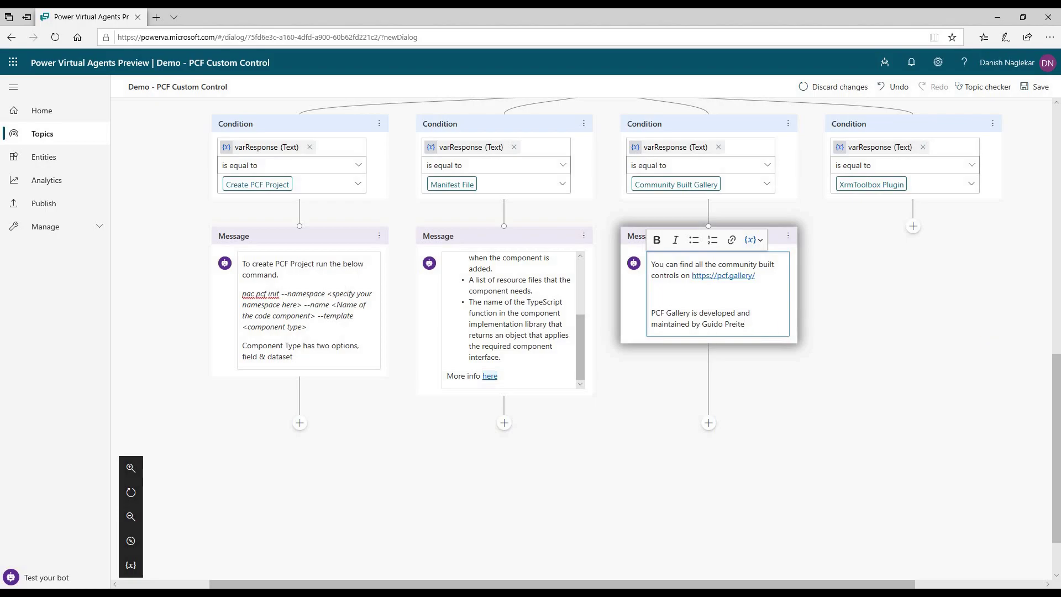
- Link the maintainer's name in the Community Built Gallery message to their Twitter profile URL
key(alt+Tab)
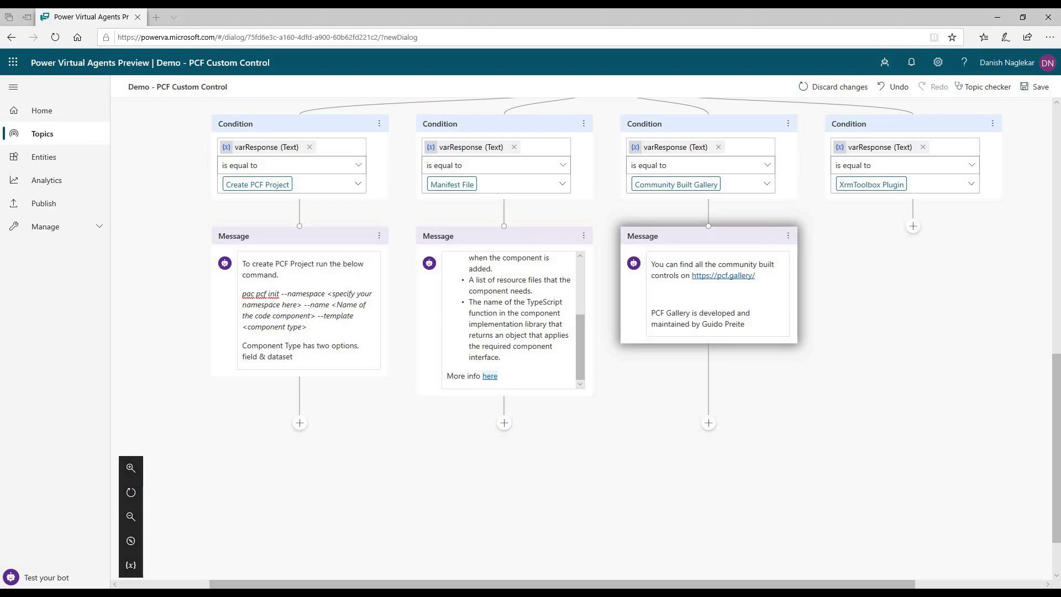
drag(745, 324, 703, 325)
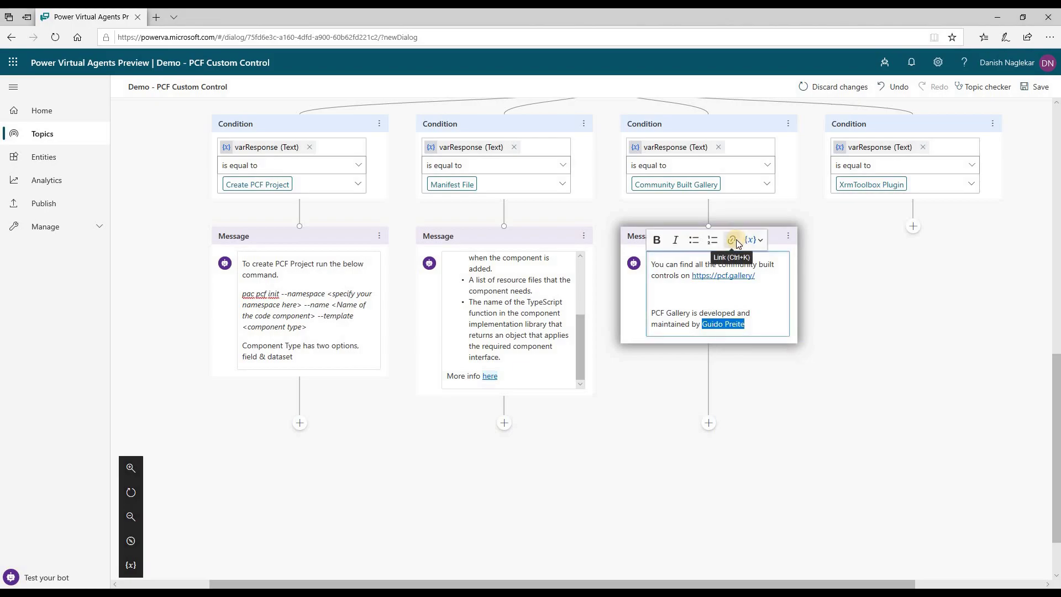
click(736, 240)
text(https://www.twitter.com/crmanswers)
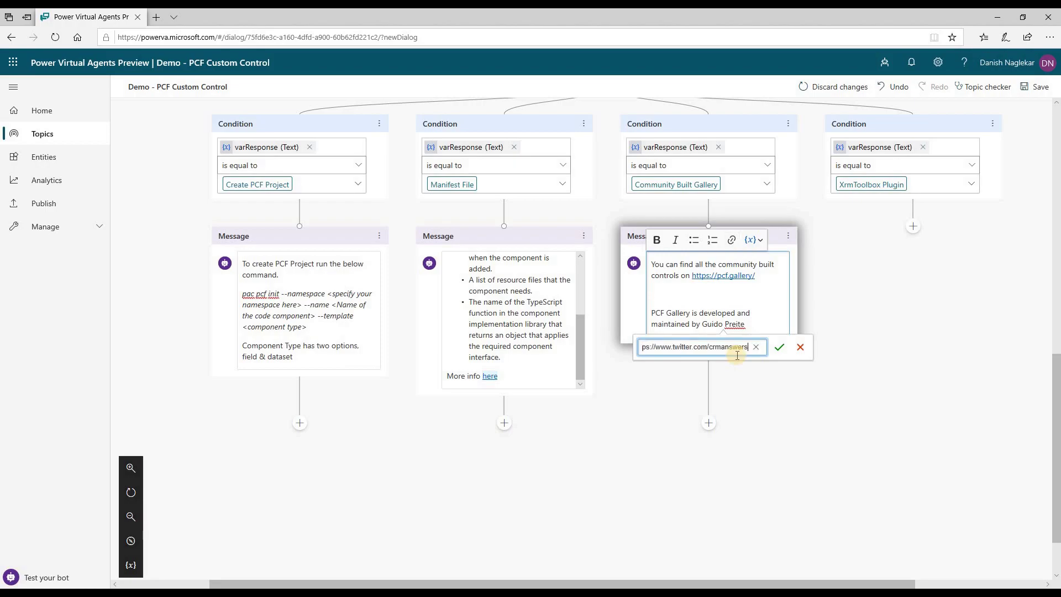
click(781, 349)
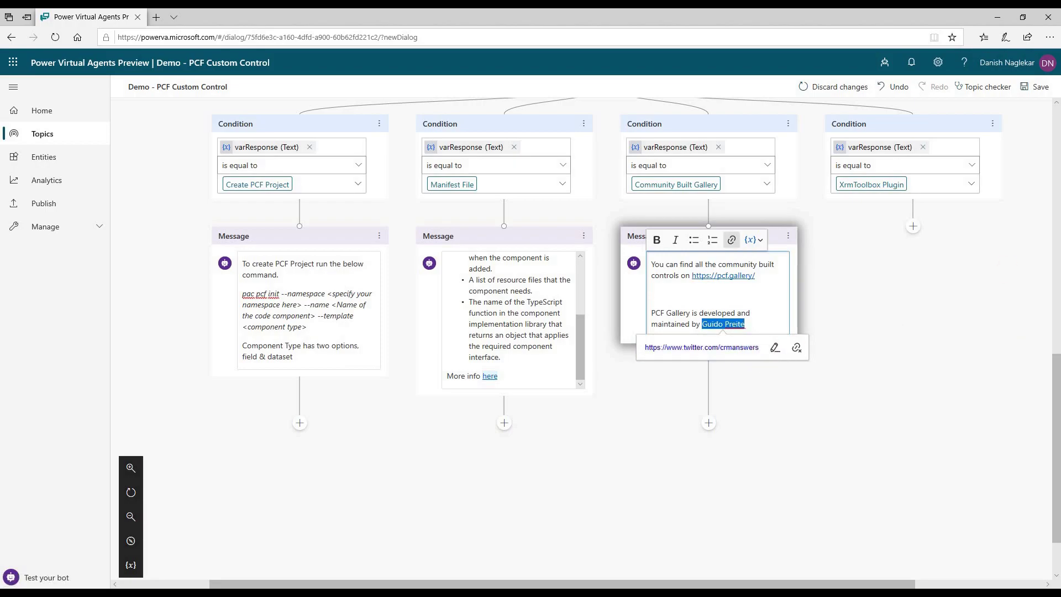
- Add a message under the XrmToolbox Plugin condition and paste the prepared text about the "PCF Custom Control Builder" plugin
key(alt+Tab)
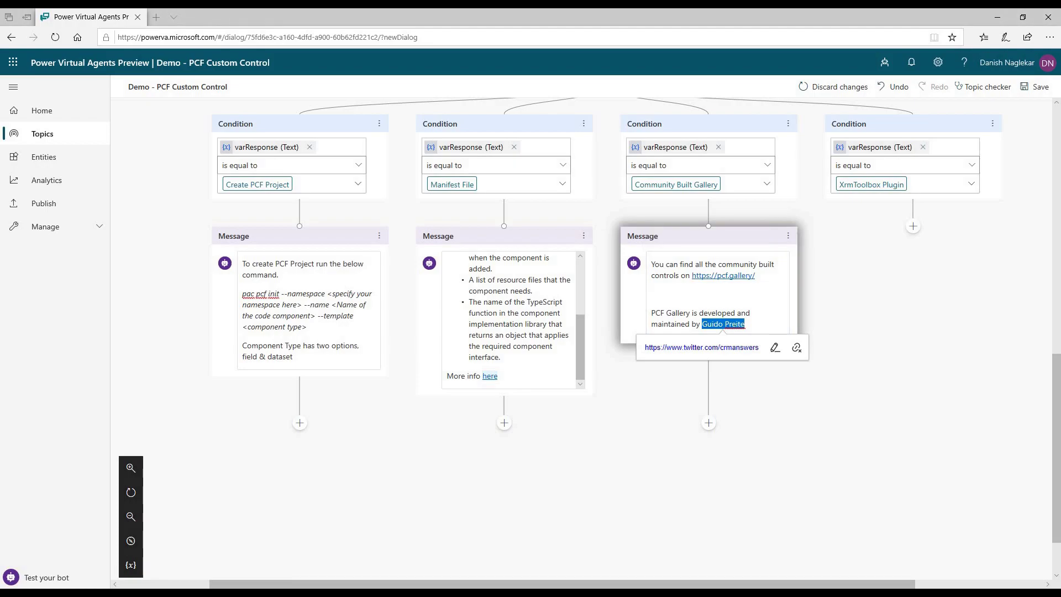
click(913, 232)
click(914, 229)
click(934, 274)
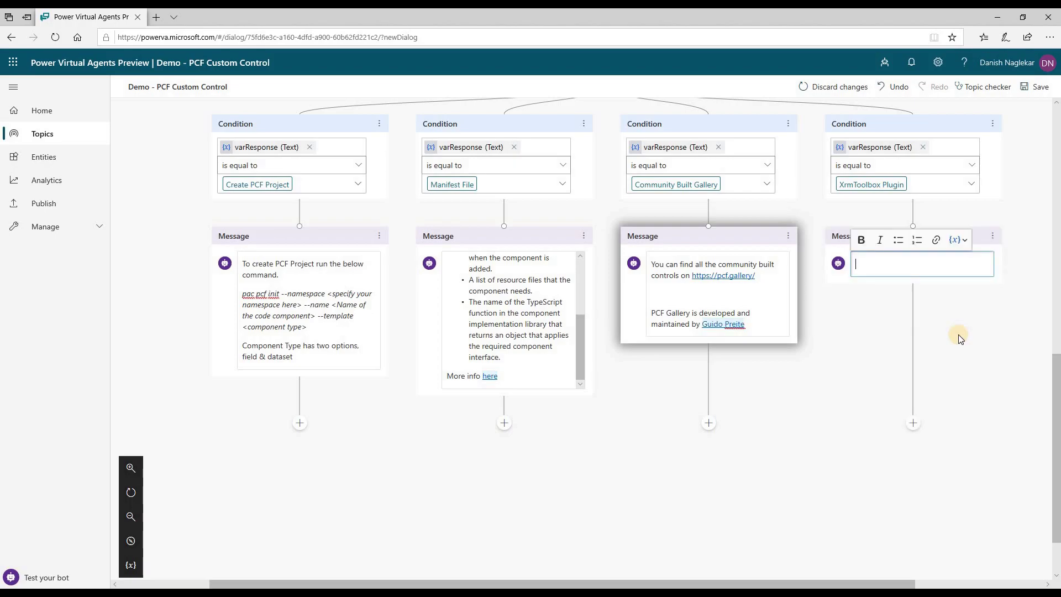
text(To checkout the open-source code for this plugin click here   Rate this plugin here   Credits for this plugin goes to Danish Naglekar)
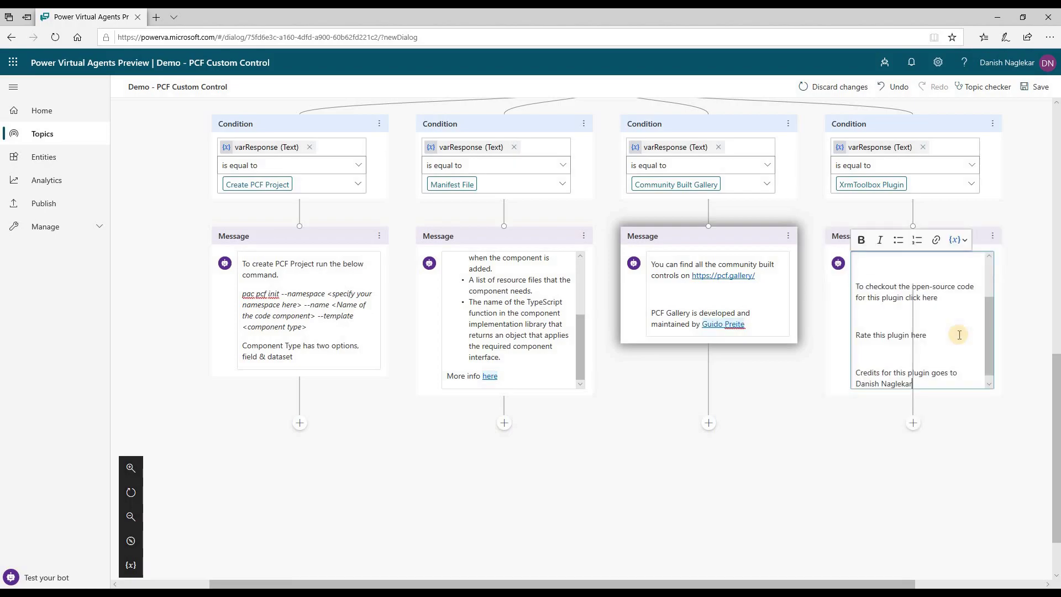
- Remove the extra blank lines between paragraphs in the Community Built Gallery and XrmToolbox Plugin messages
click(706, 297)
key(BackSpace)
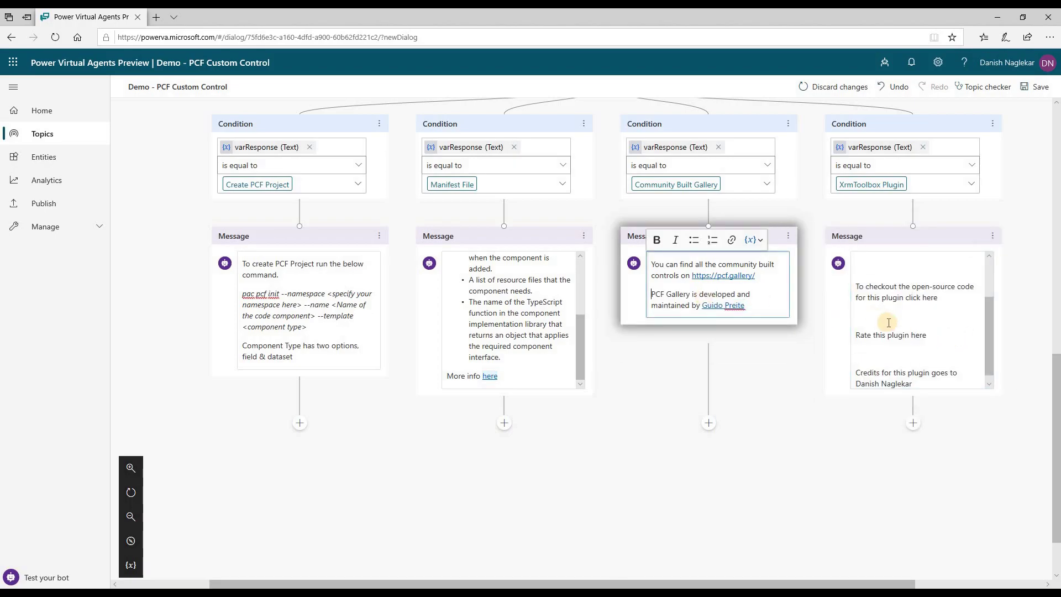
scroll(884, 290, up, 2)
click(885, 290)
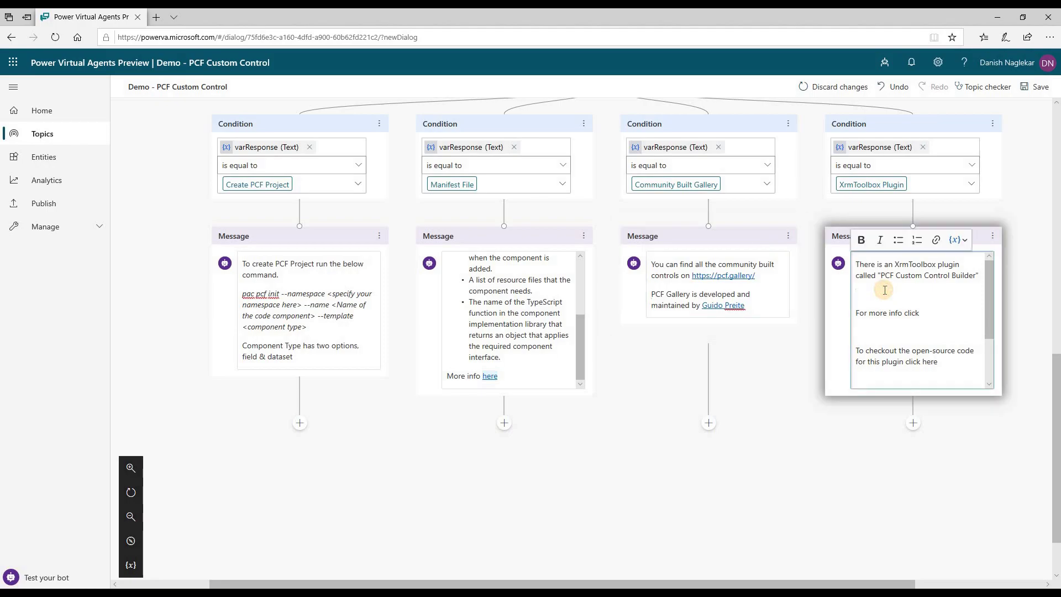
key(Delete)
key(Delete)
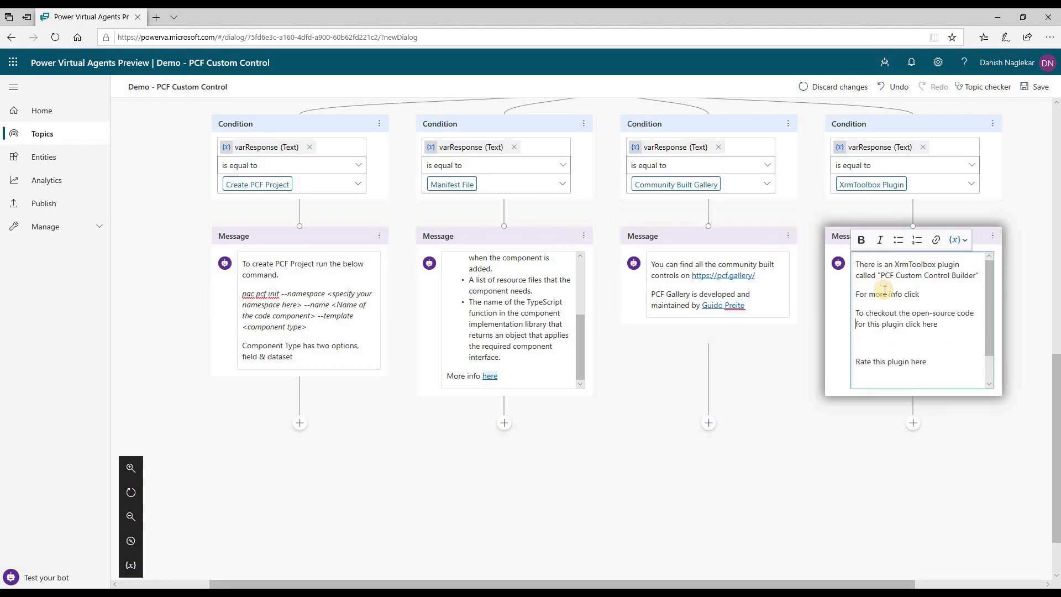
key(Delete)
key(Delete)
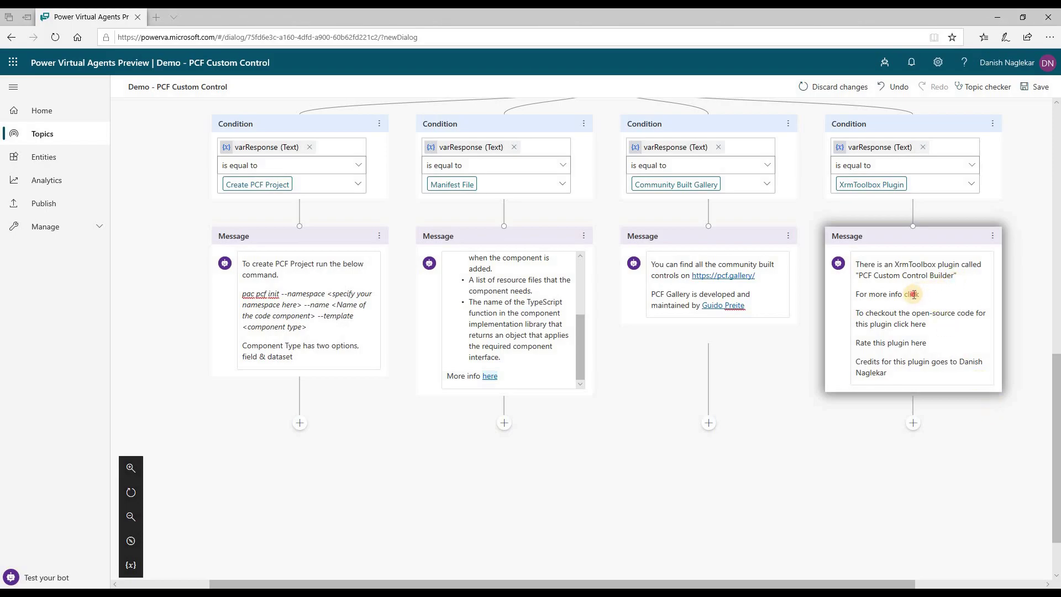
double_click(913, 294)
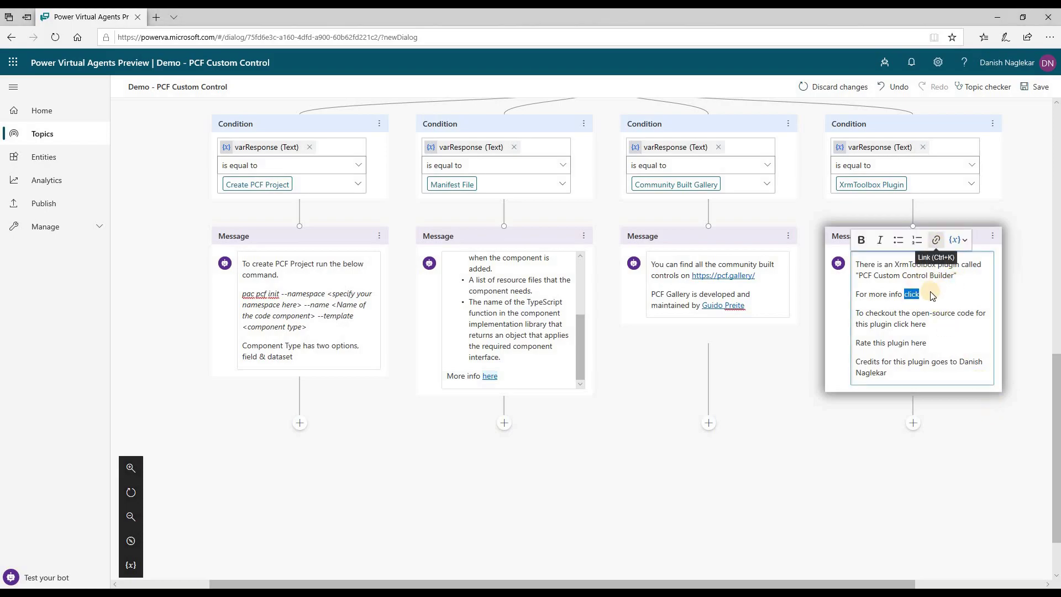
key(Right)
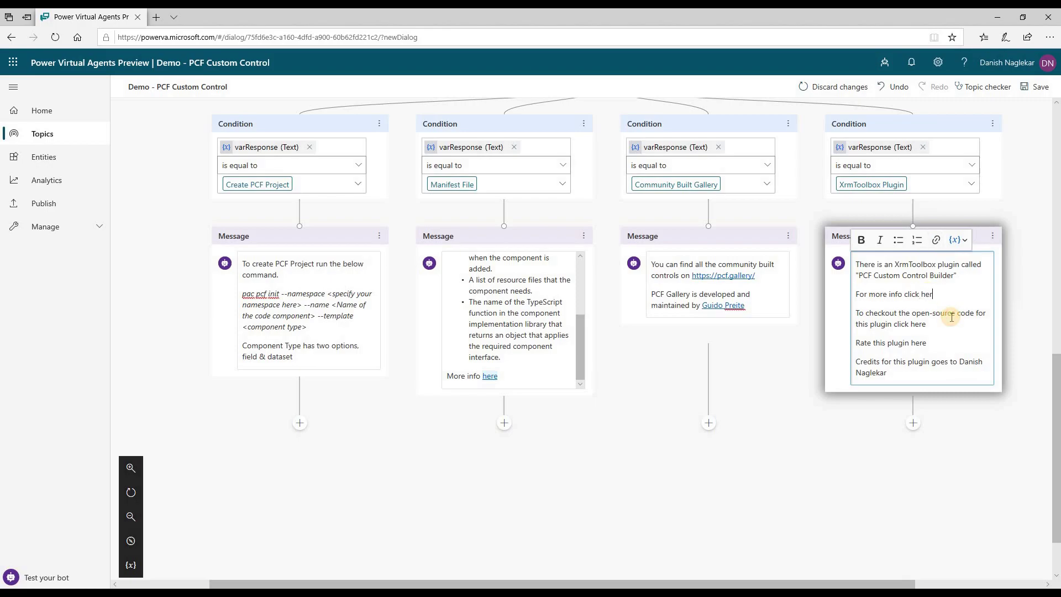
click(935, 239)
key(ctrl+v)
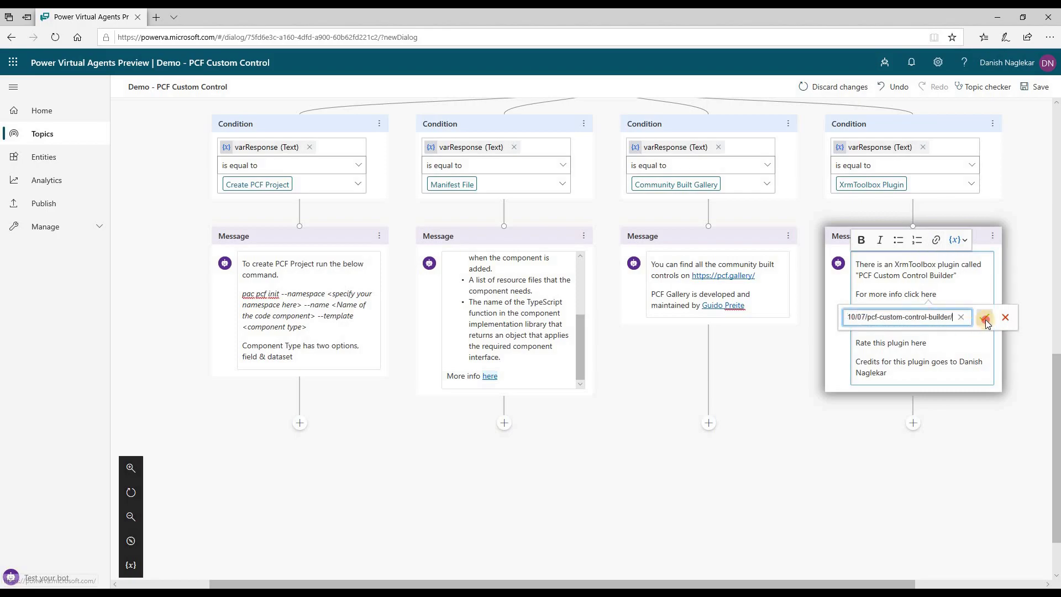
click(984, 316)
- Link the word "here" in the open-source code line of the XrmToolbox Plugin message to the copied source code URL
click(926, 324)
drag(925, 324, 911, 325)
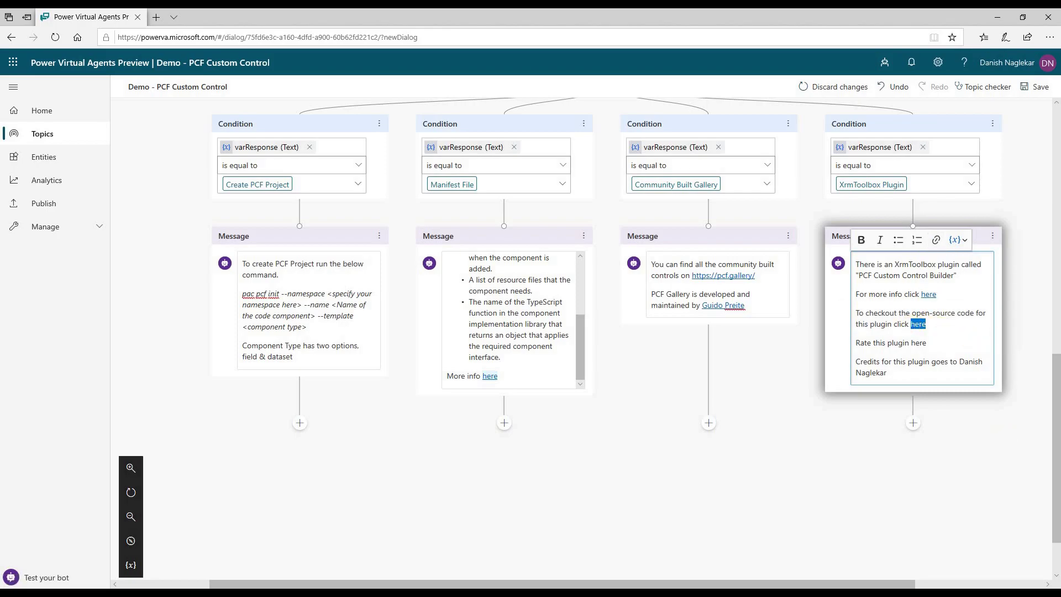
key(alt+Tab)
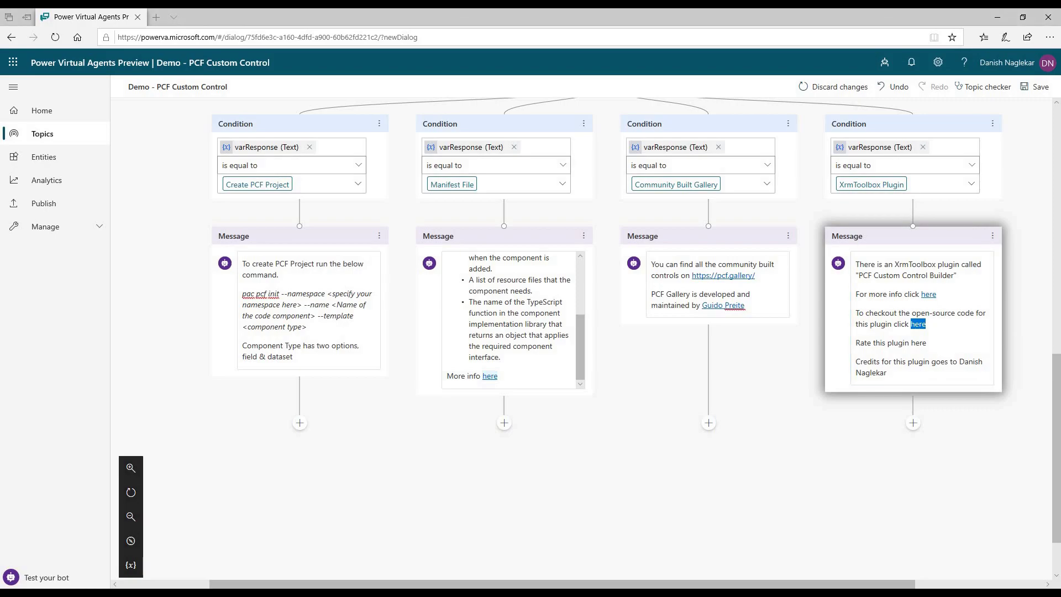
click(919, 325)
click(936, 239)
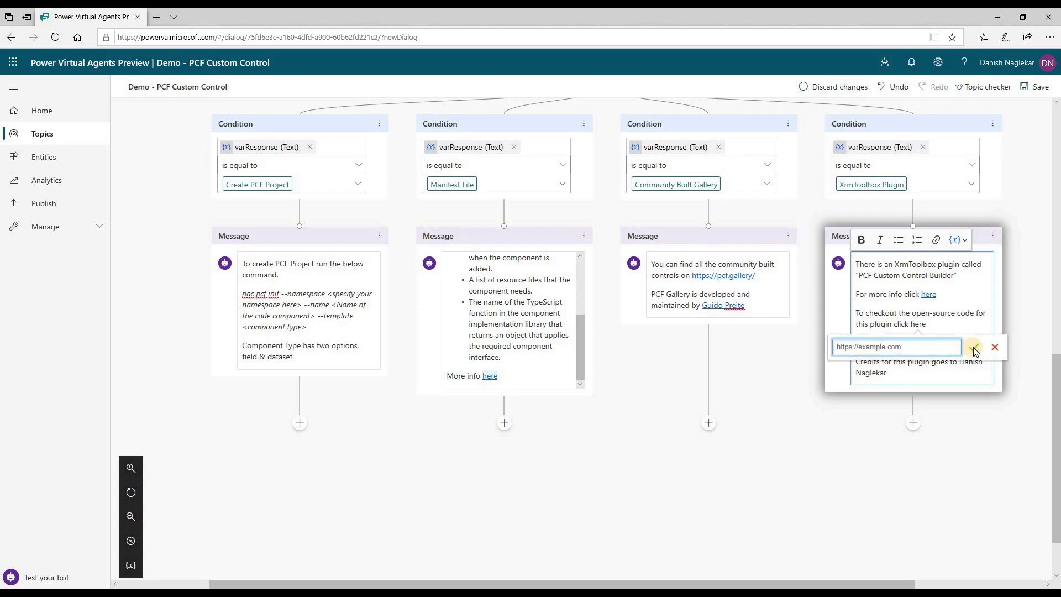
key(ctrl+v)
click(975, 347)
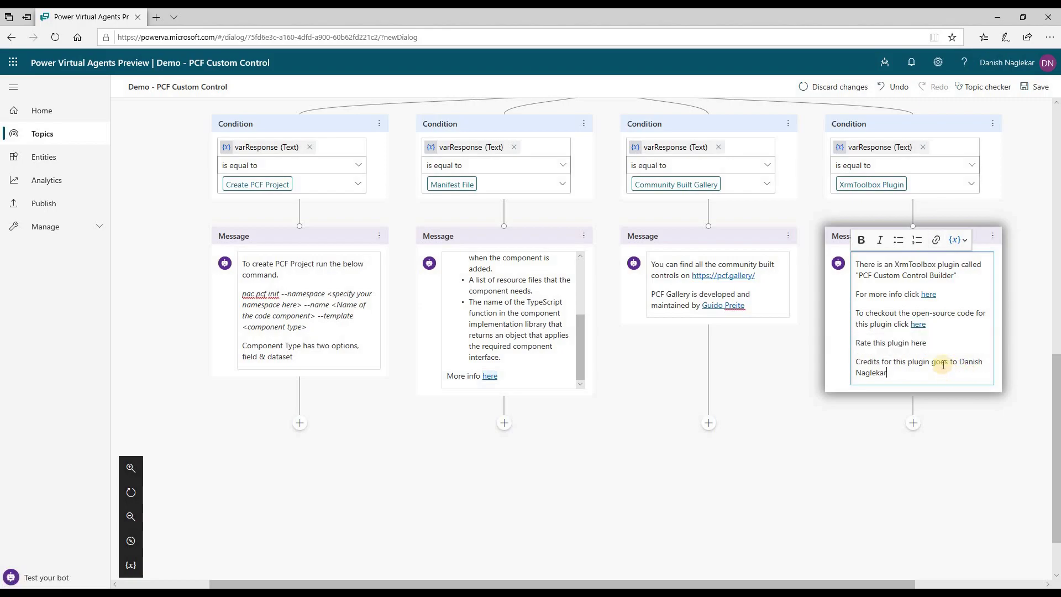
key(alt+Tab)
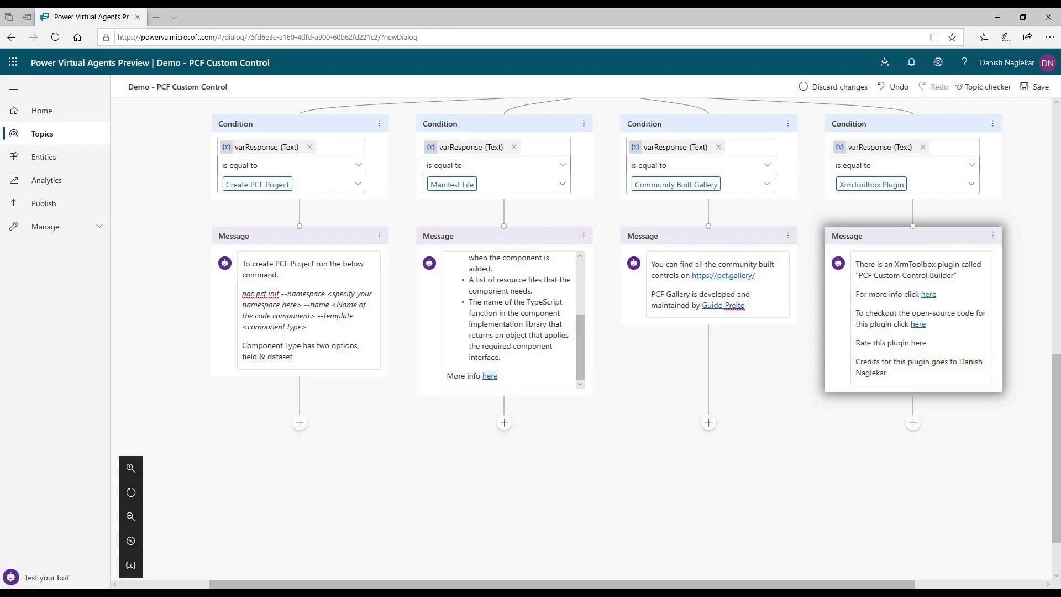
double_click(919, 343)
click(936, 239)
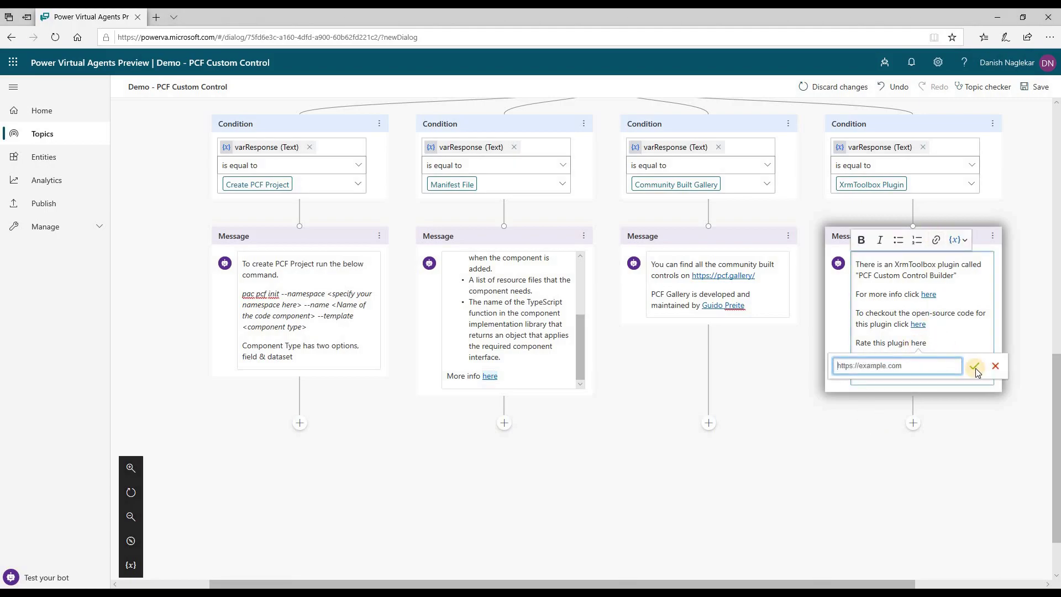
key(ctrl+v)
click(975, 367)
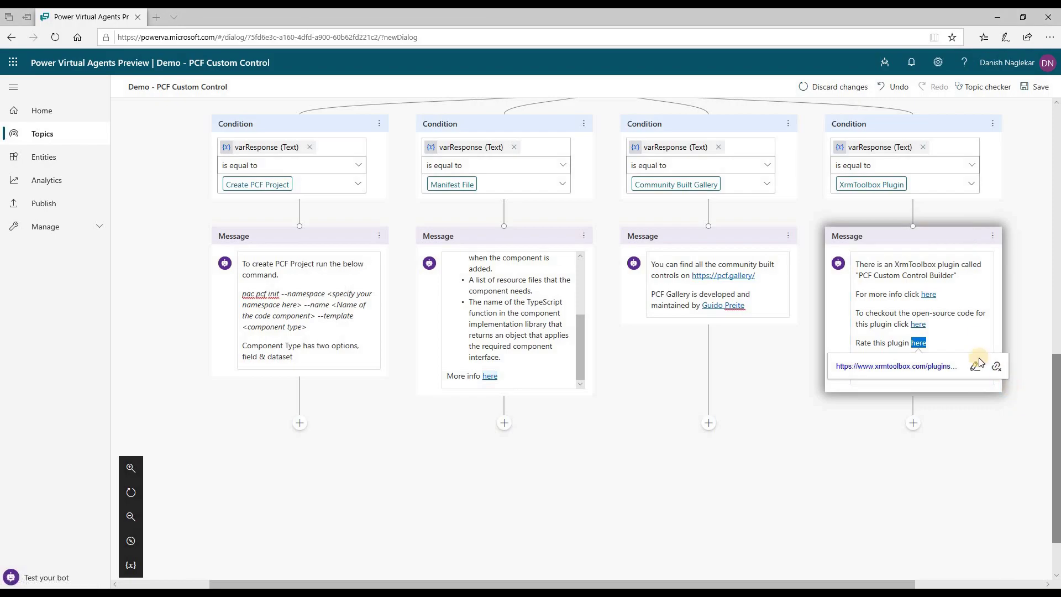
click(960, 341)
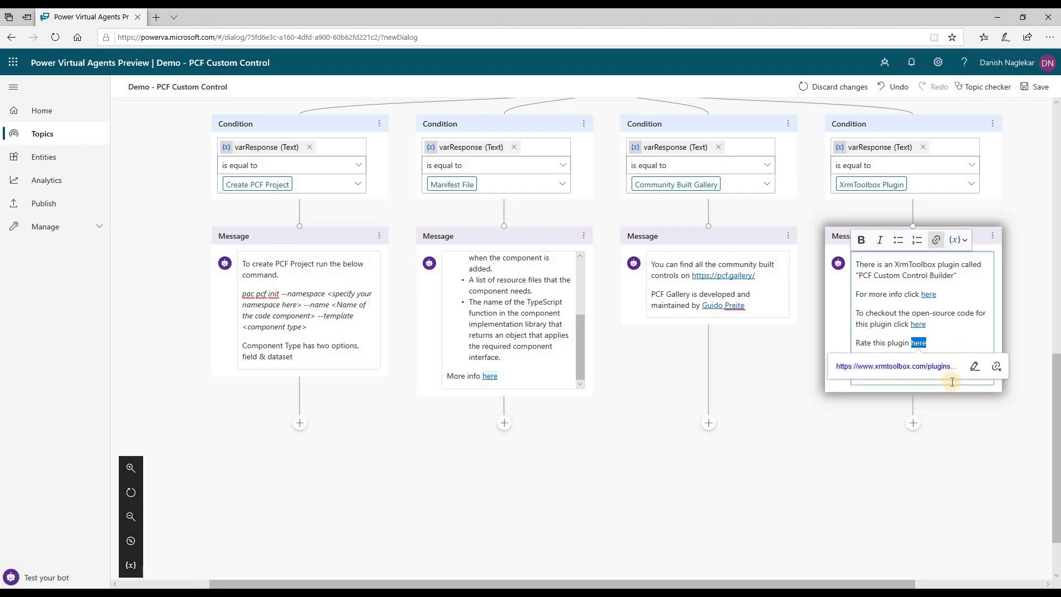
- Link the author's name in the credits line of the XrmToolbox Plugin message to their Twitter profile URL
drag(888, 374, 960, 362)
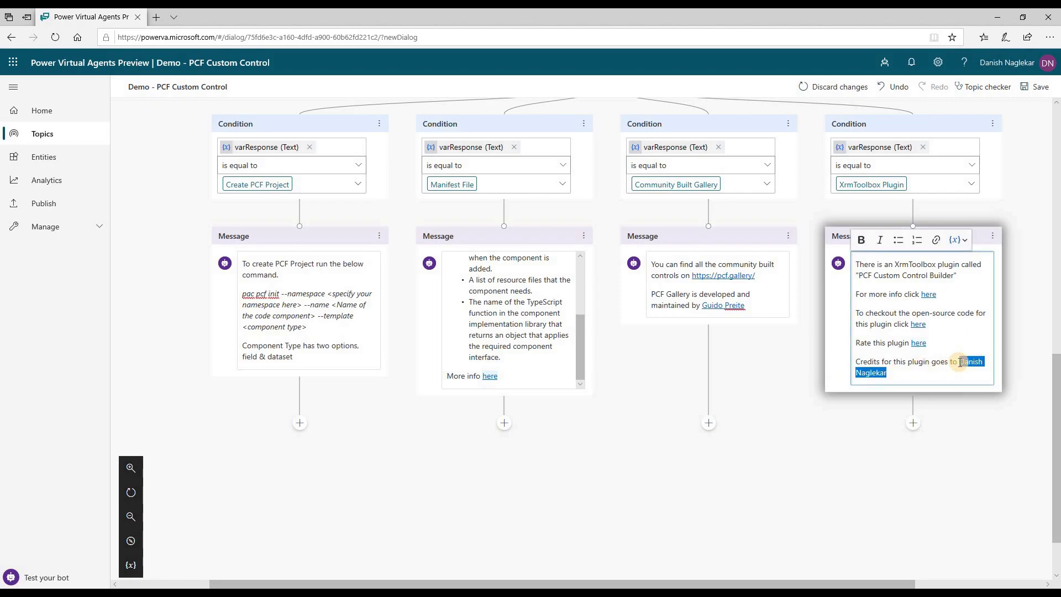
text(https://www.twitter.com/DanzMaverick)
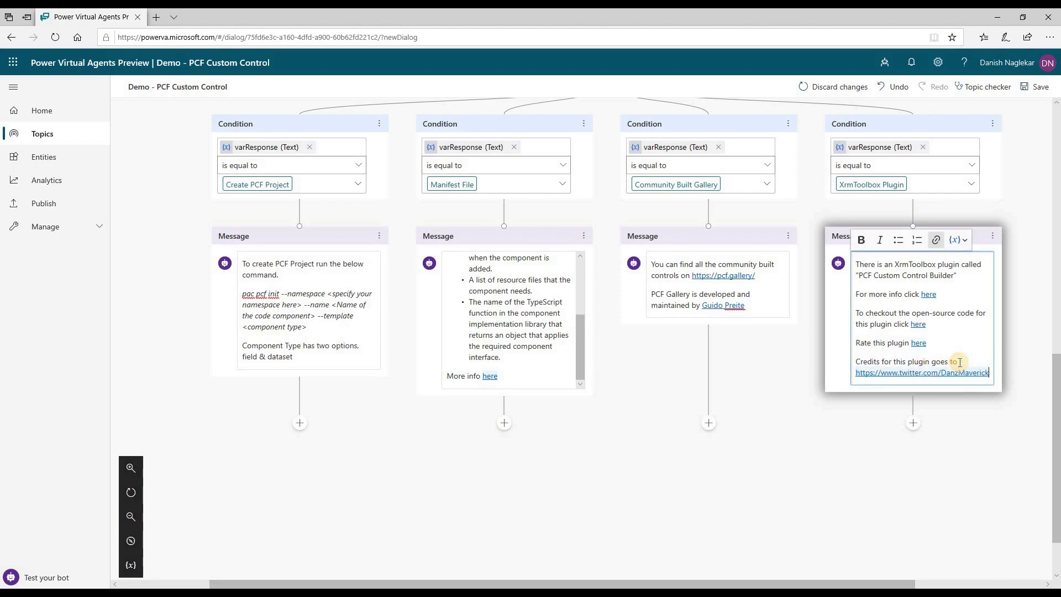
key(ctrl+z)
click(936, 239)
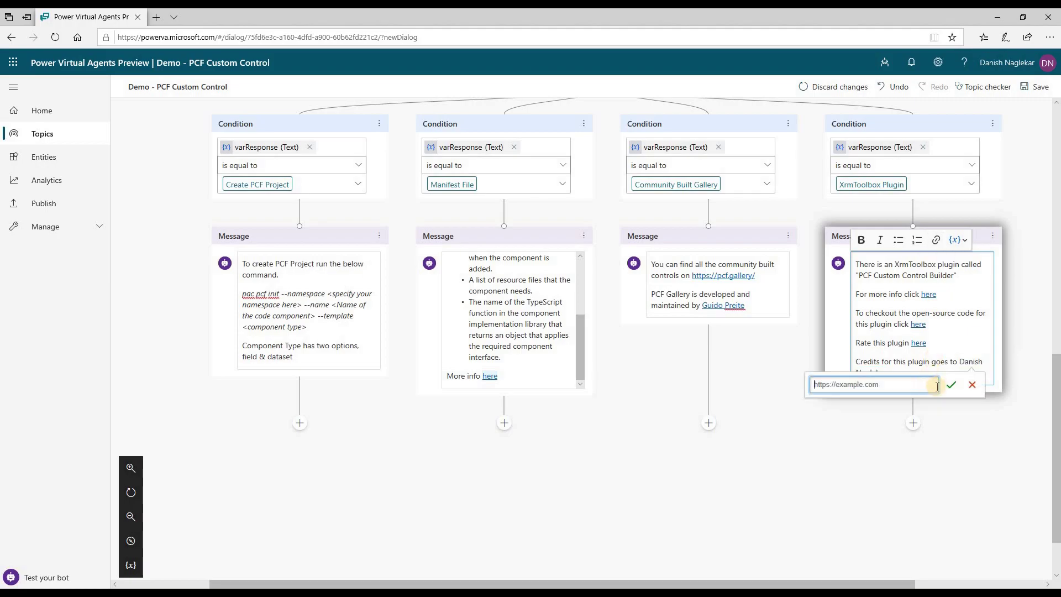
text(https://www.twitter.com/DanzMaverick)
key(Return)
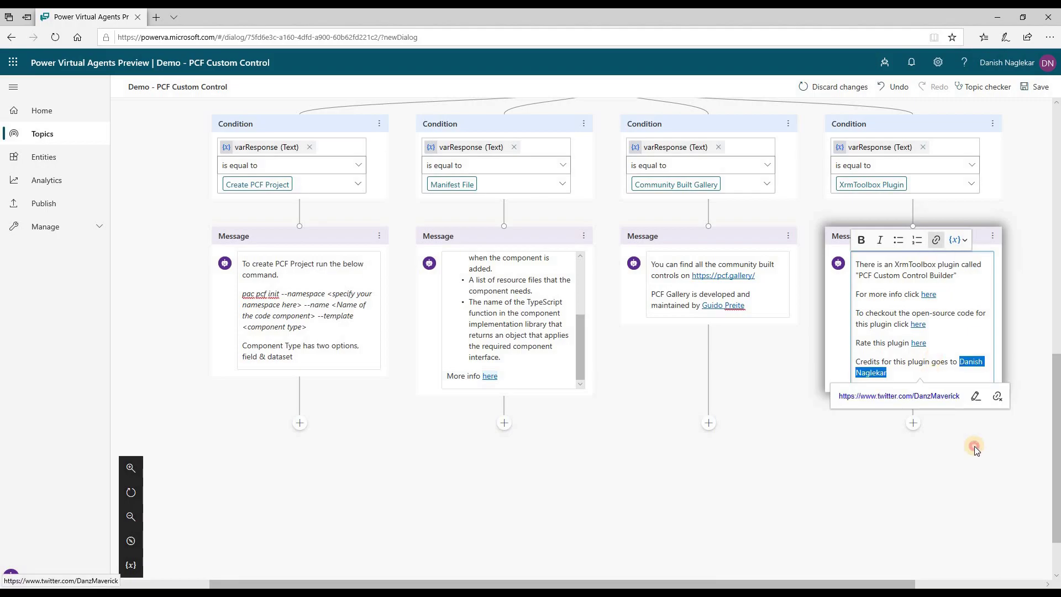
click(1009, 486)
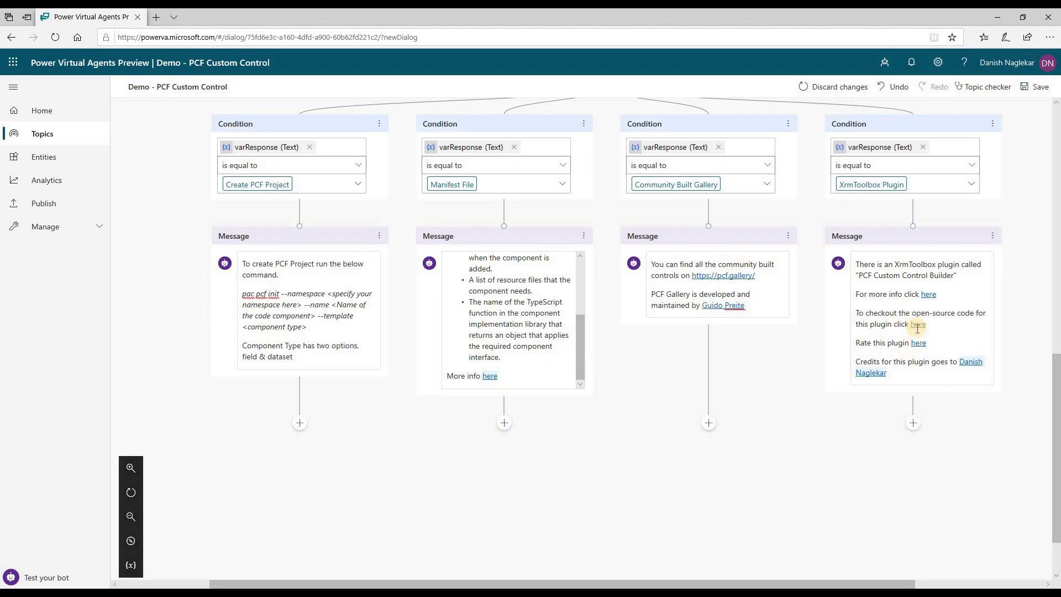
- Make "PCF Custom Control Builder" bold in the XrmToolbox Plugin message
drag(860, 273, 955, 275)
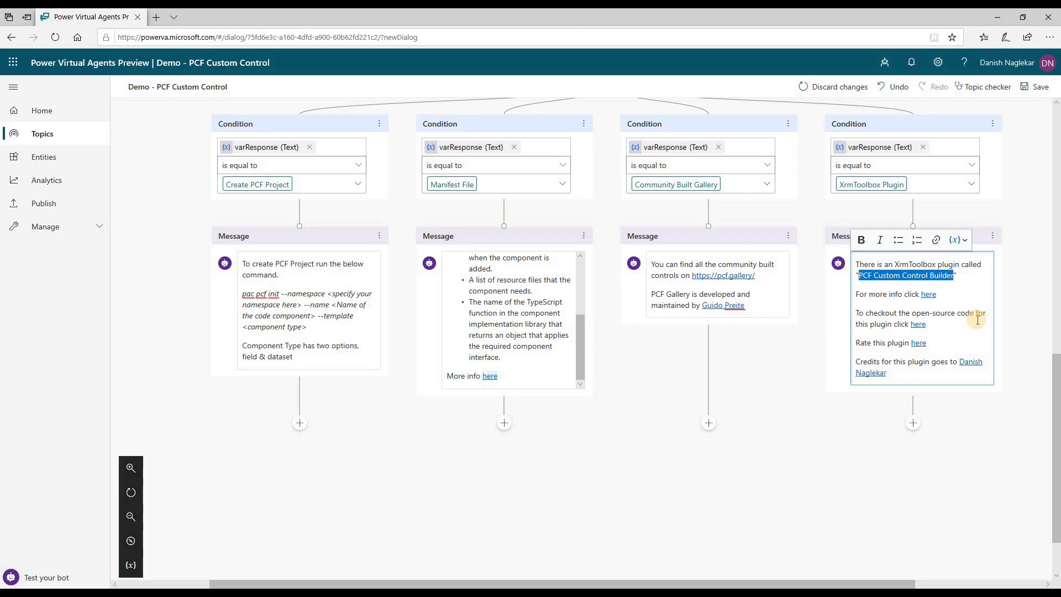
key(ctrl+b)
click(948, 291)
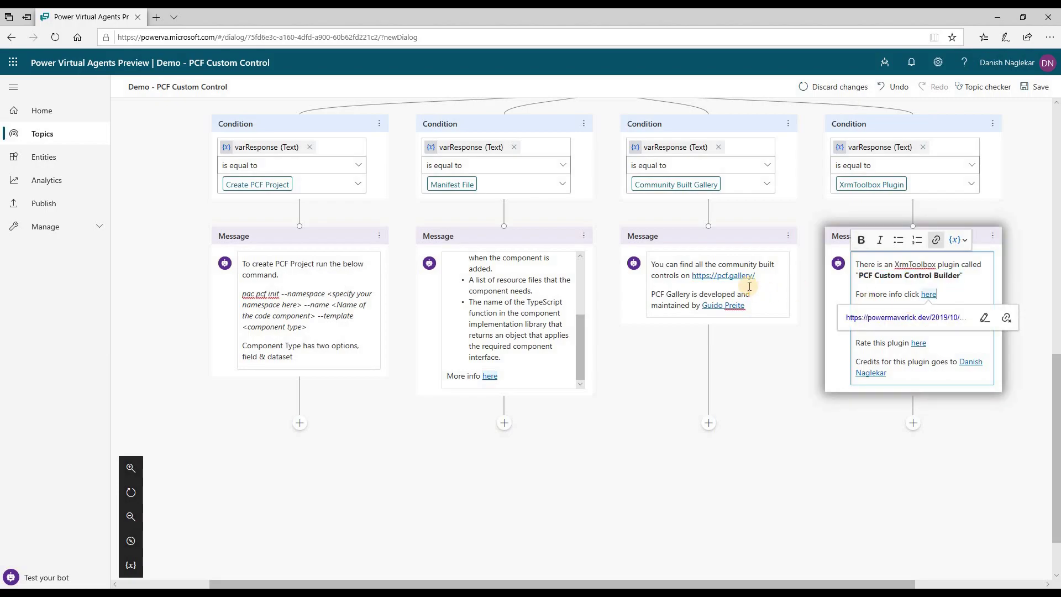
- Make "PCF Gallery" bold in the Community Built Gallery message
drag(669, 295, 690, 295)
click(657, 240)
key(End)
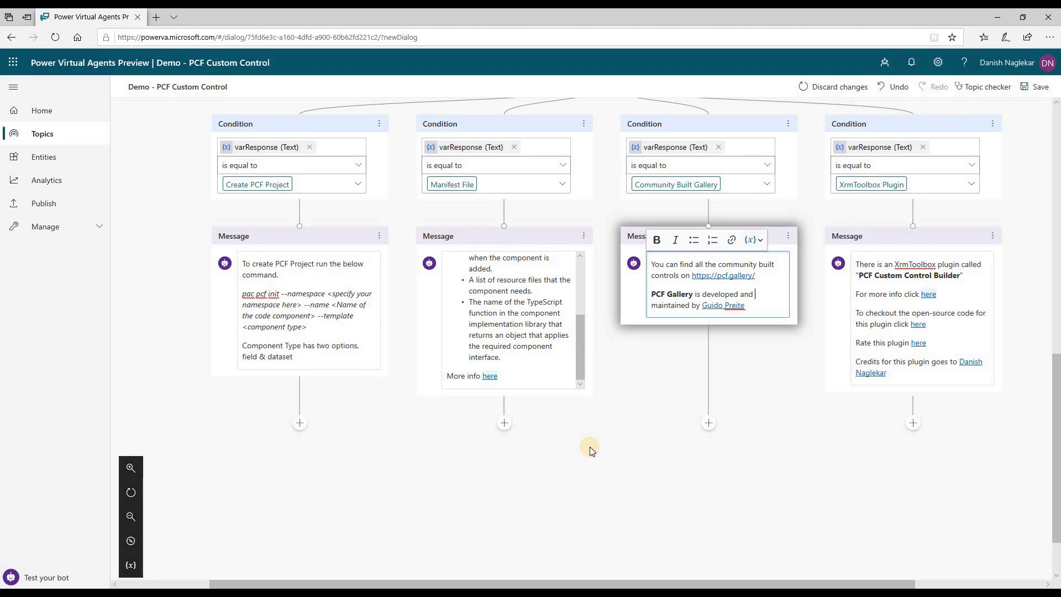
scroll(579, 445, down, 1)
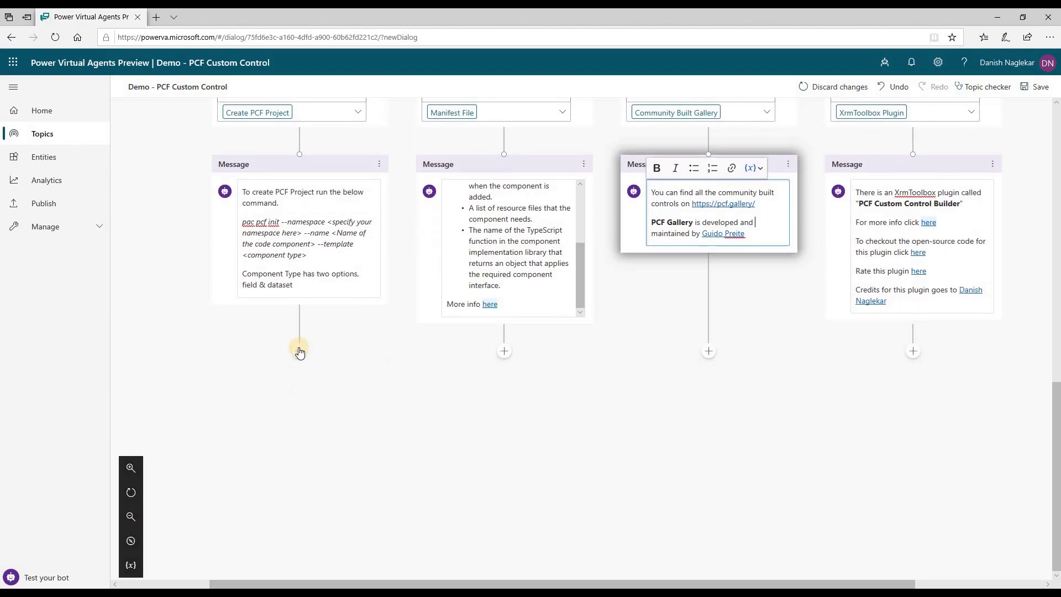
- End the Create PCF Project branch with a survey after its message
click(299, 350)
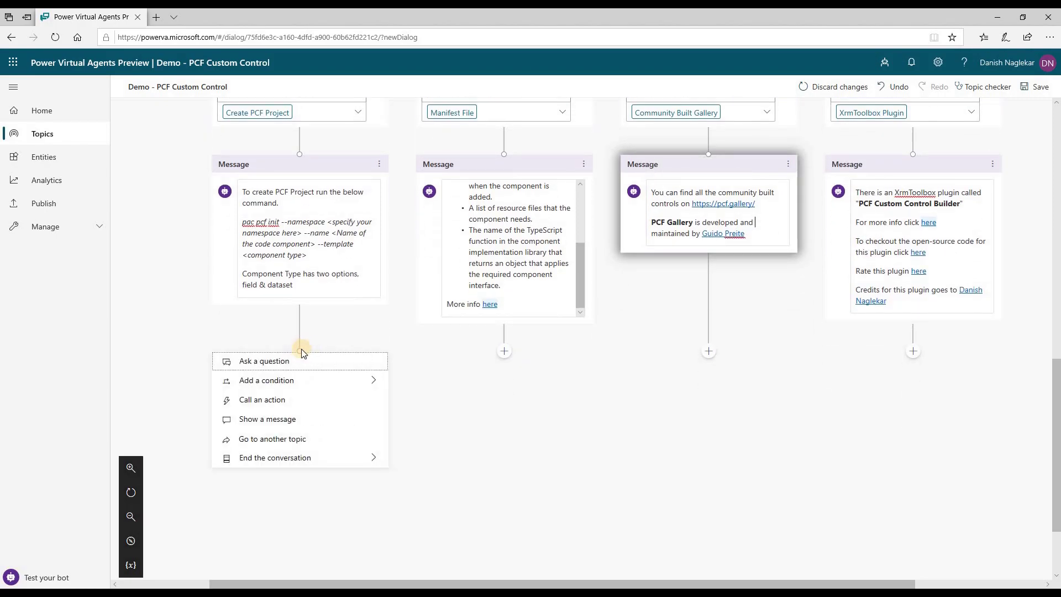
mouse_move(298, 466)
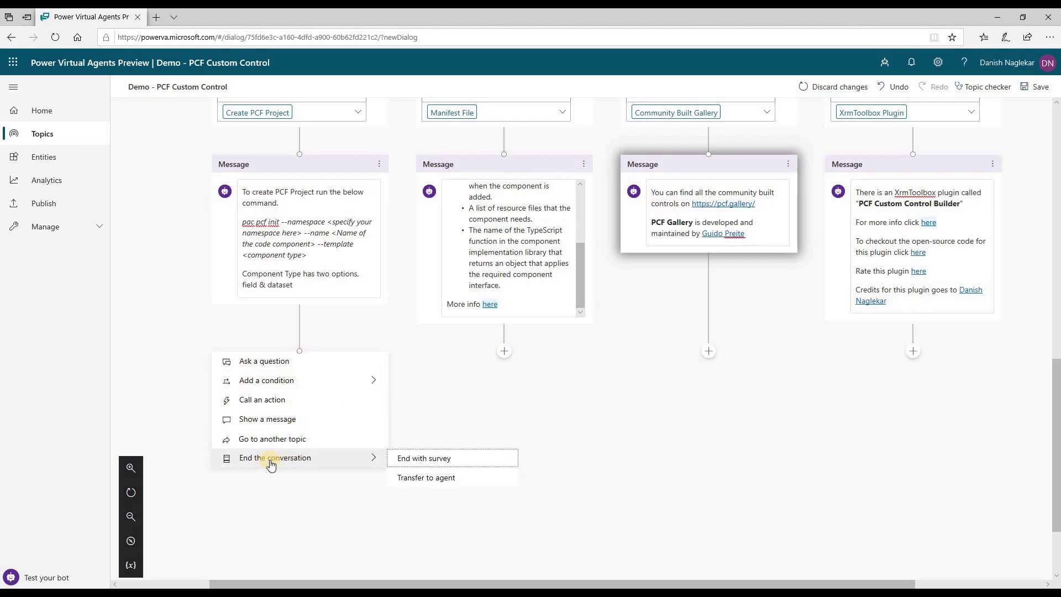
click(442, 462)
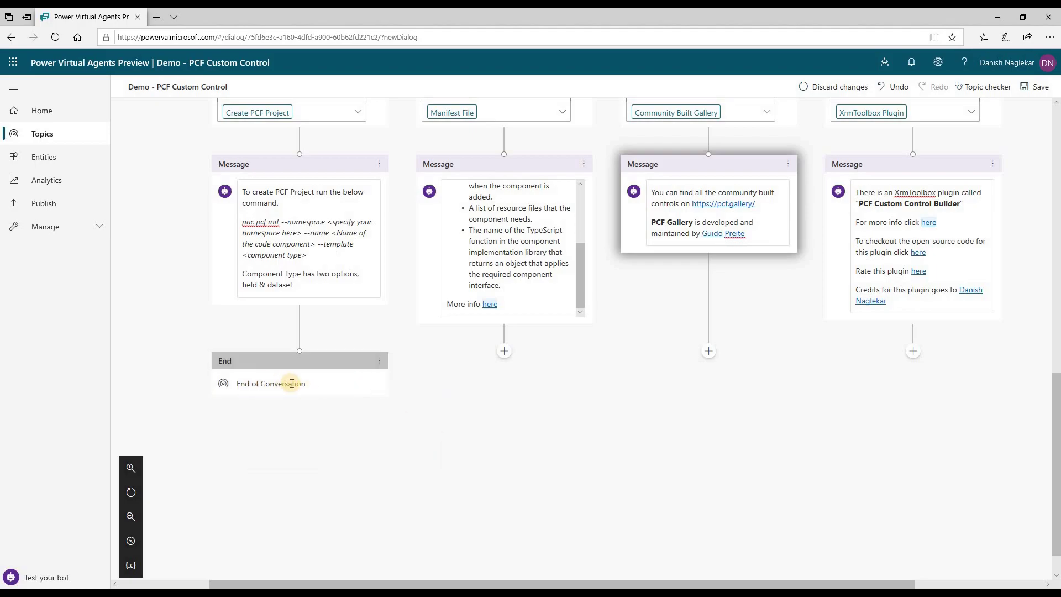
click(504, 353)
mouse_move(503, 464)
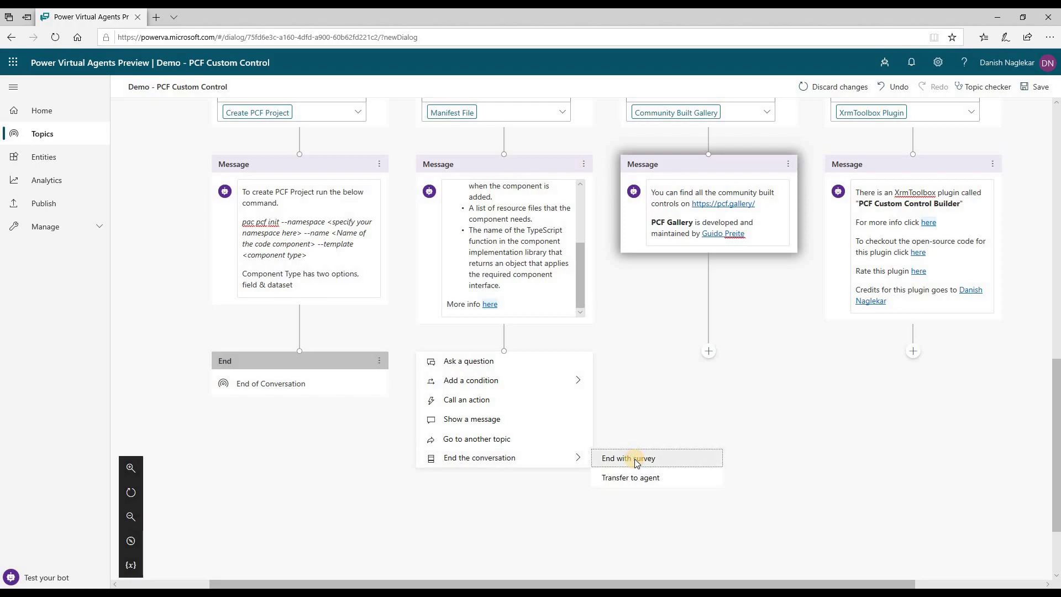
click(634, 457)
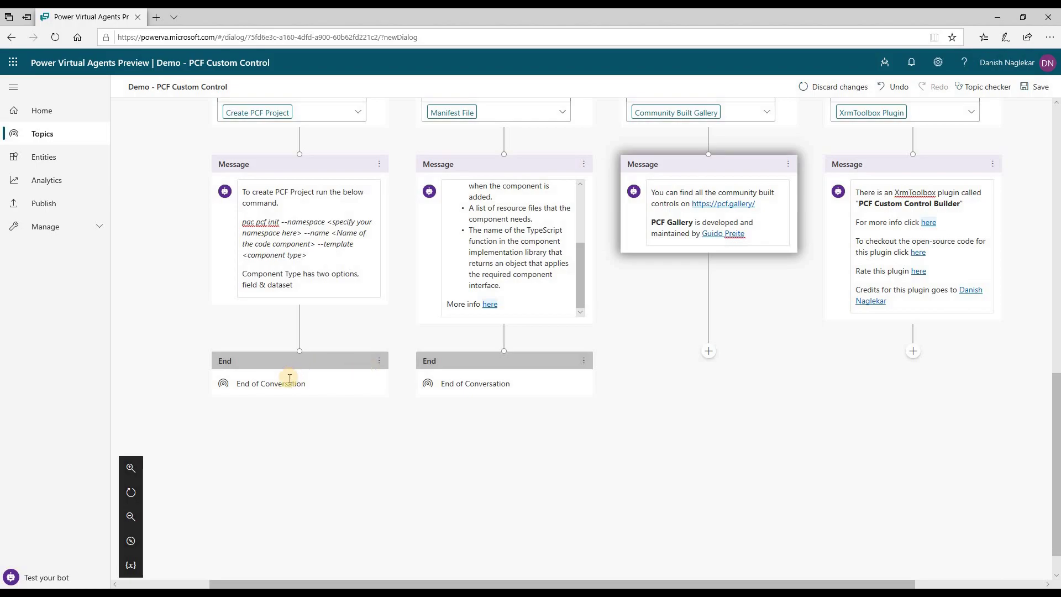
click(587, 366)
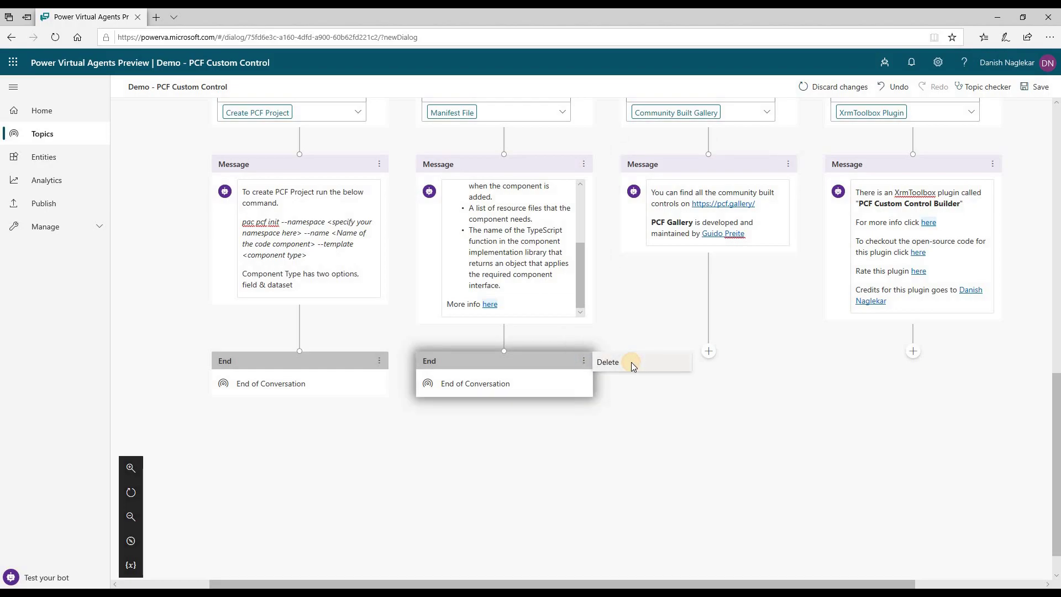
click(632, 363)
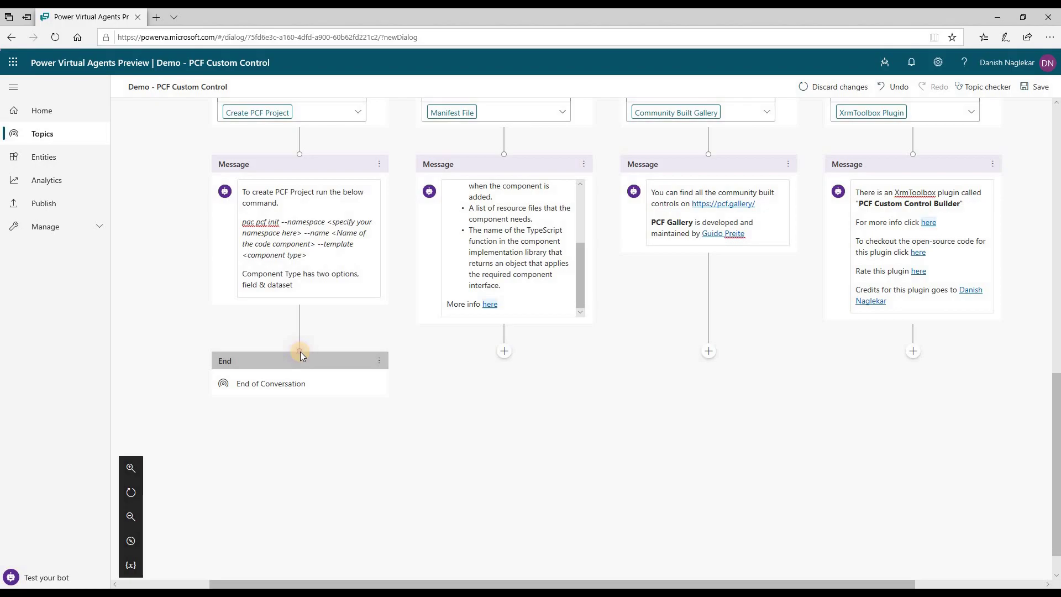
- Connect the Manifest File branch's message to the existing End of Conversation node of the Create PCF Project branch
drag(300, 351, 360, 161)
drag(506, 351, 507, 355)
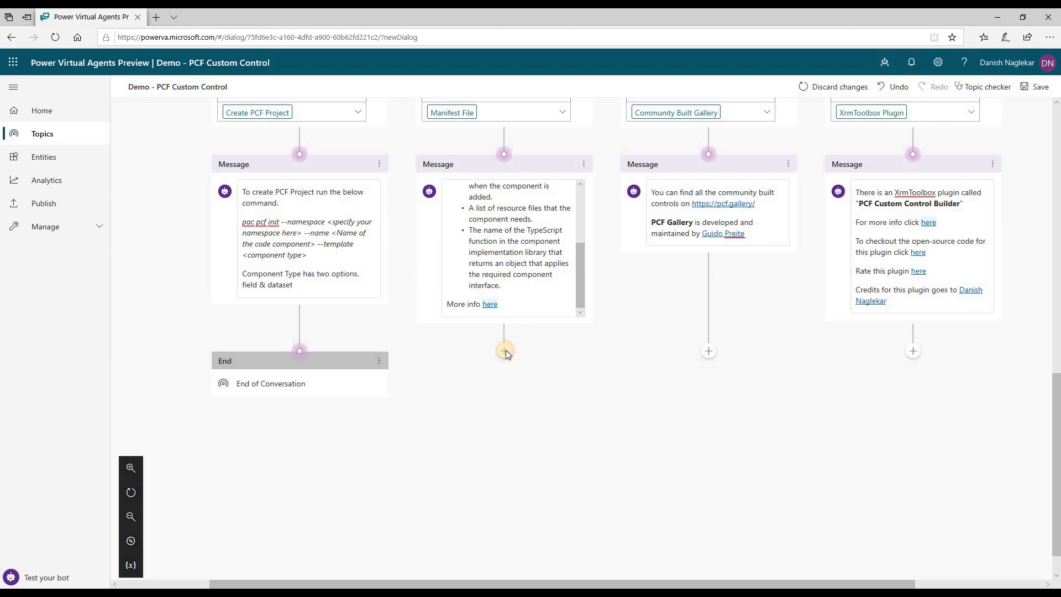
click(505, 351)
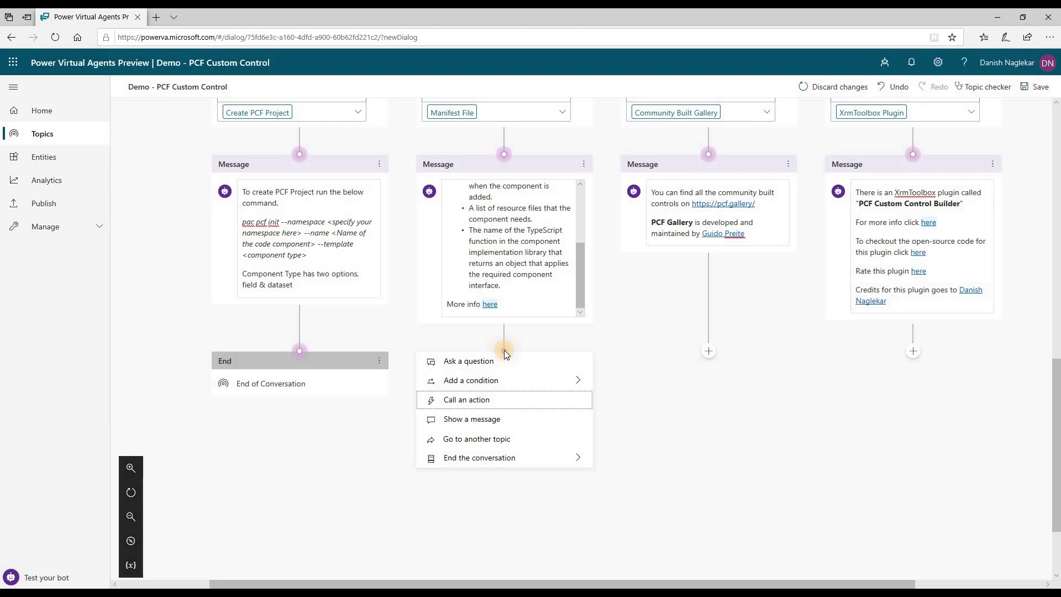
click(504, 345)
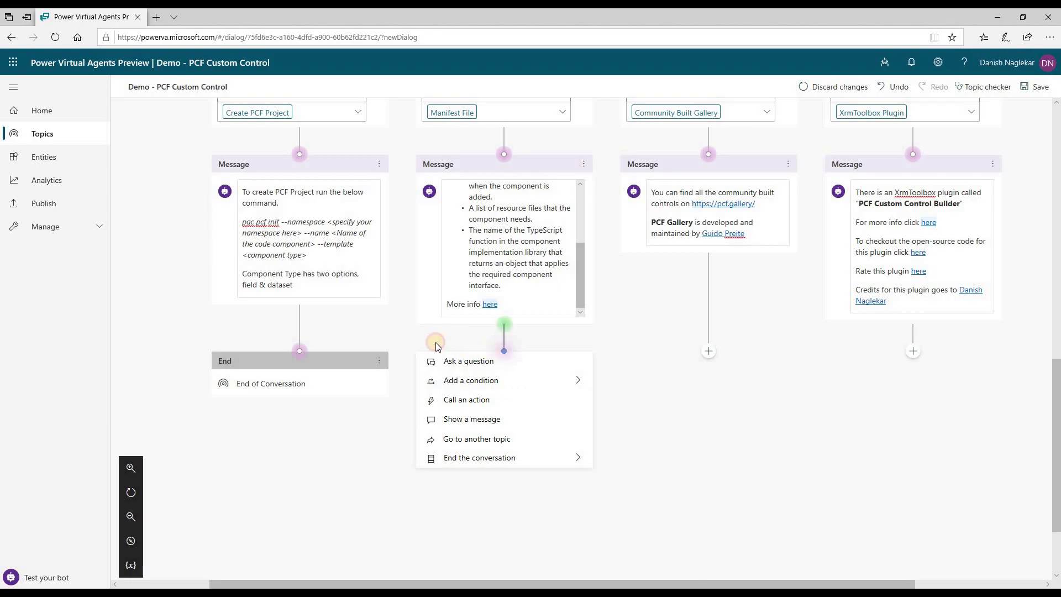
drag(298, 350, 301, 354)
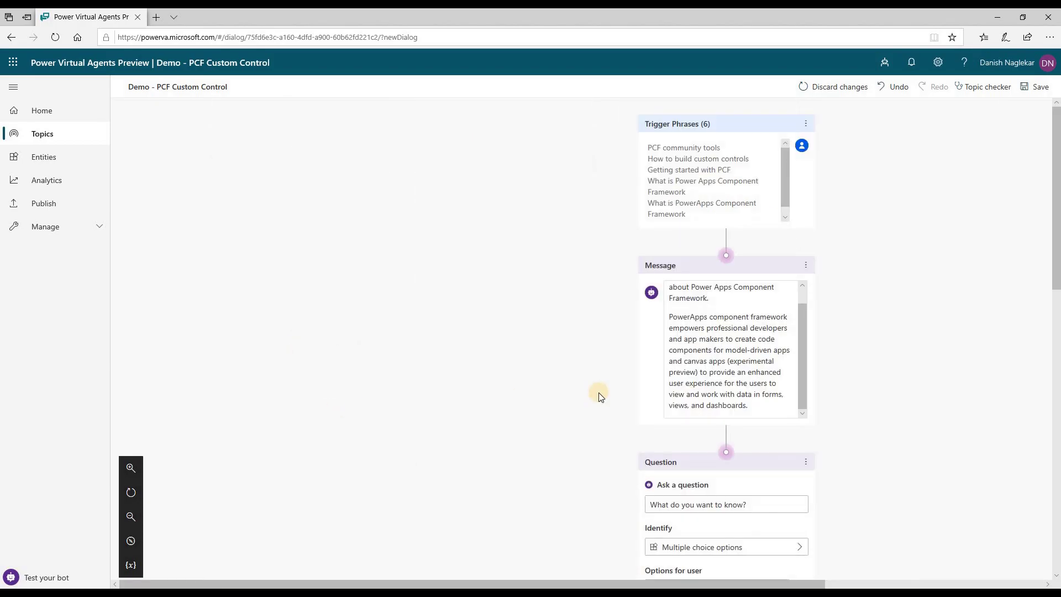
- Connect the Community Built Gallery branch's message to the shared End of Conversation node
scroll(601, 397, down, 1)
scroll(601, 397, down, 10)
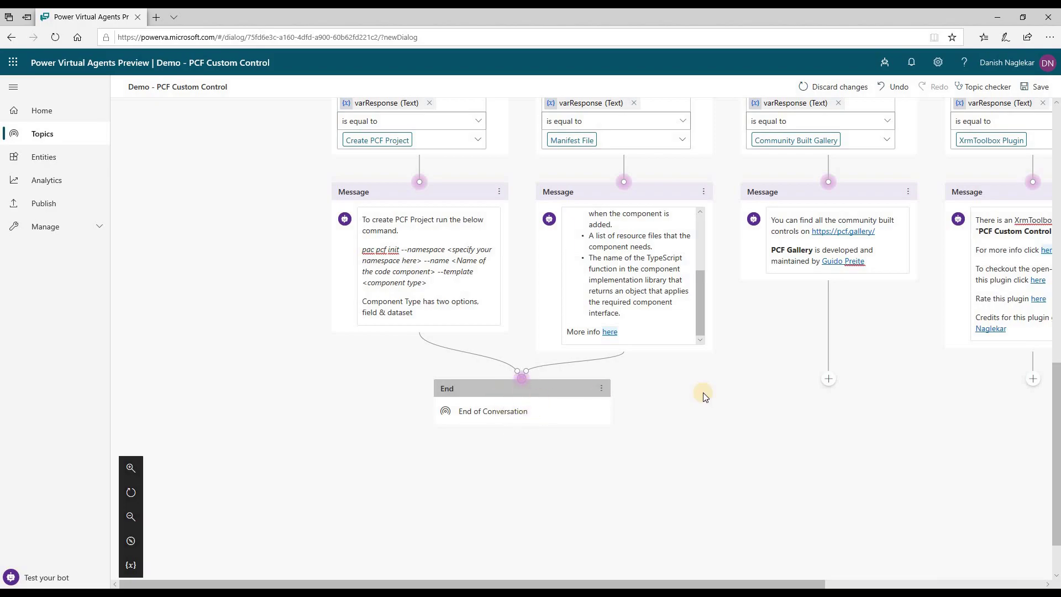
click(827, 379)
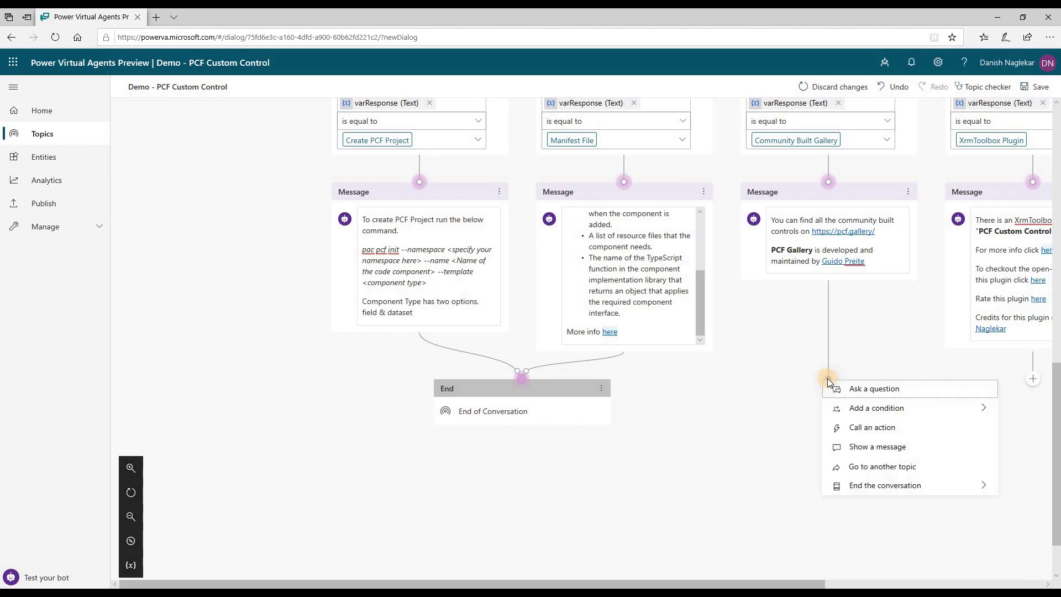
drag(828, 379, 525, 381)
- Connect the XrmToolbox Plugin branch's message to the shared End of Conversation node
scroll(665, 437, down, 13)
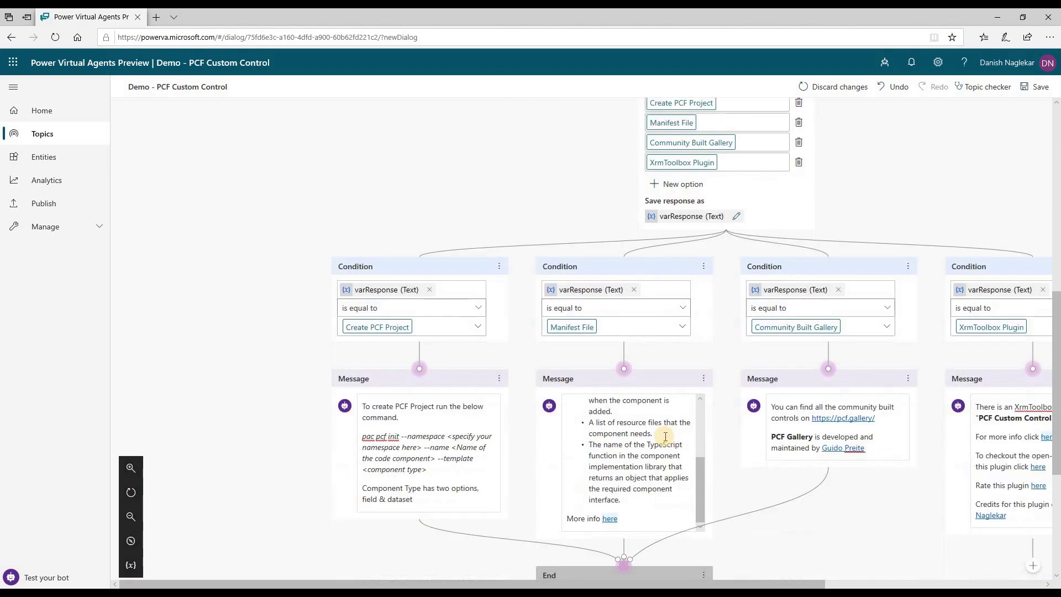
drag(733, 585, 819, 486)
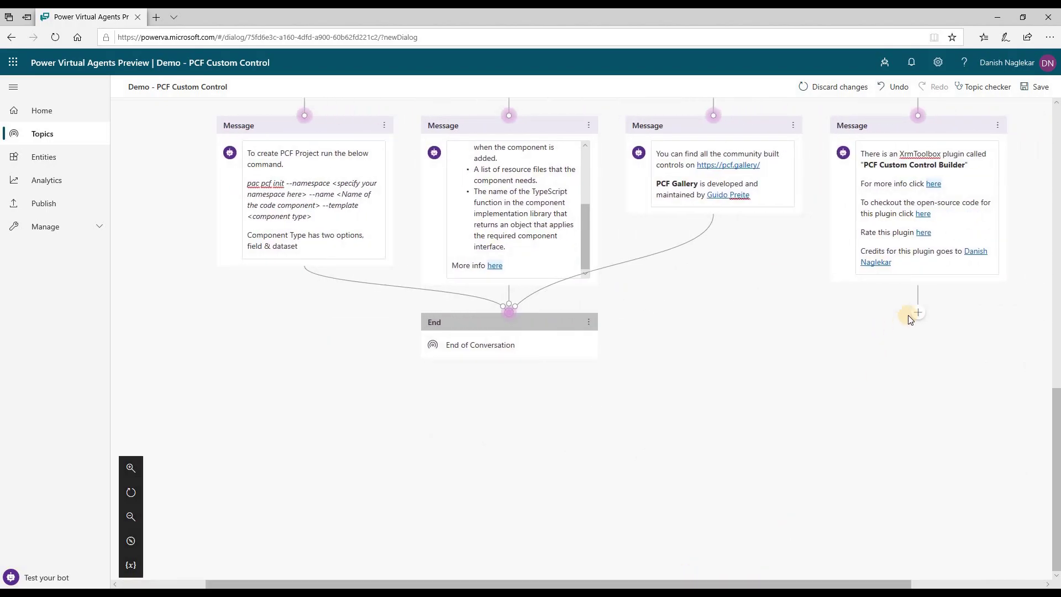
click(918, 312)
drag(917, 308, 509, 312)
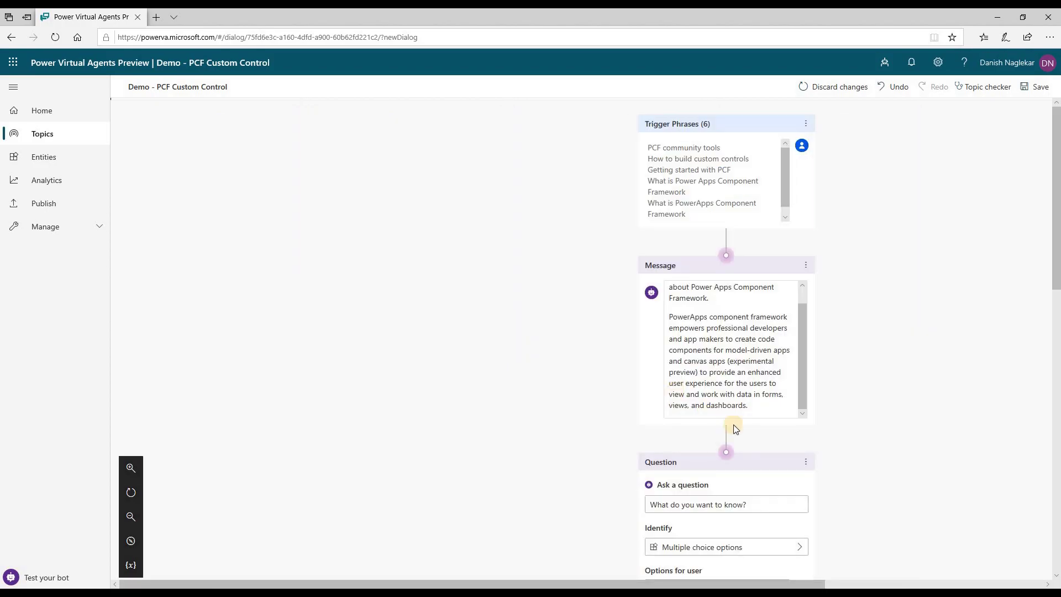
- Review the topic's flow from the trigger phrases to the shared End node and save the topic
scroll(834, 439, down, 5)
scroll(835, 440, down, 5)
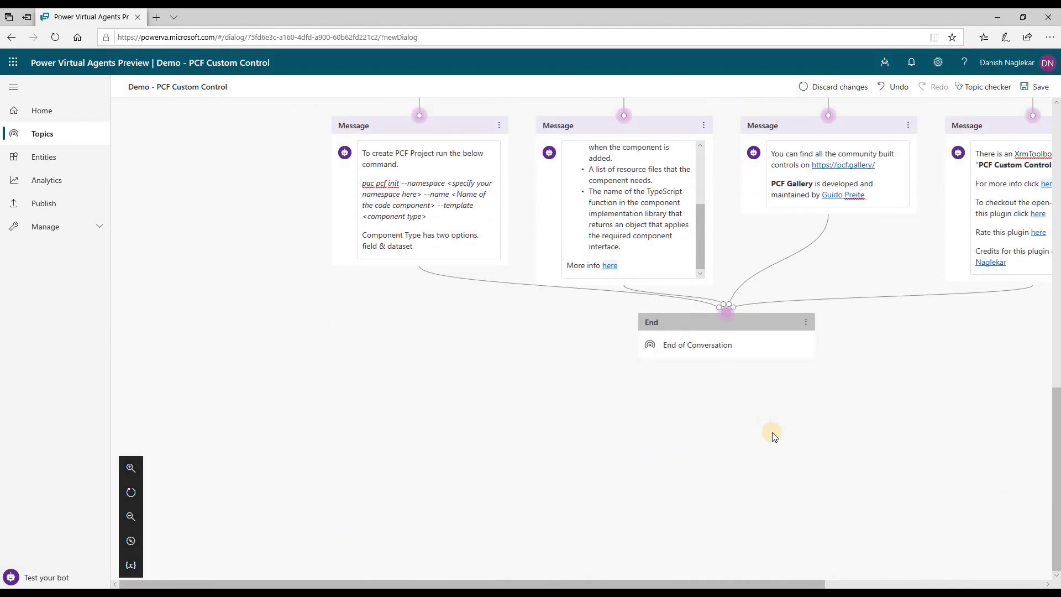
scroll(772, 433, up, 3)
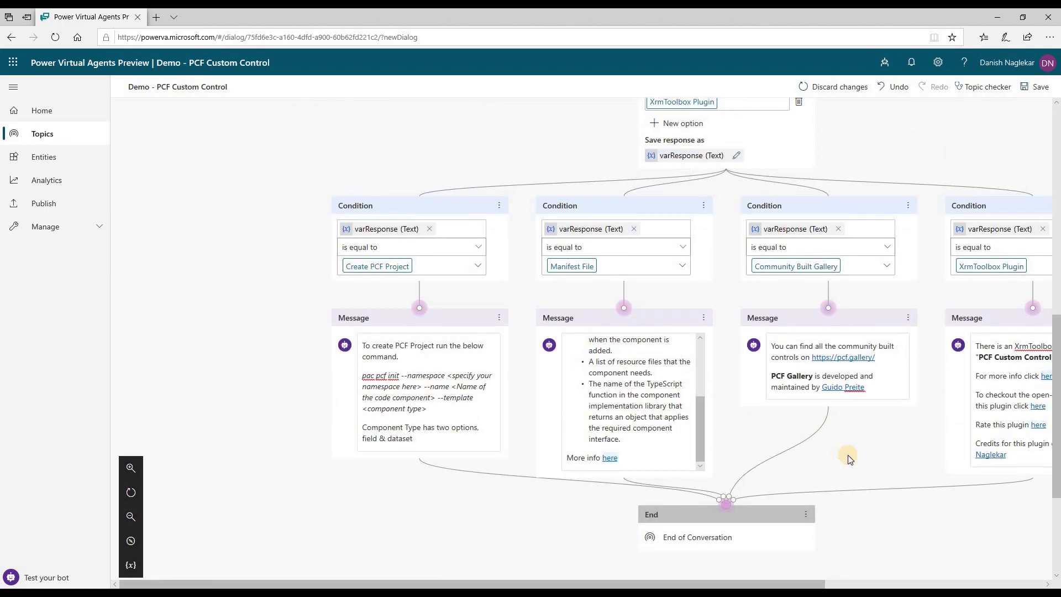
scroll(854, 481, up, 1)
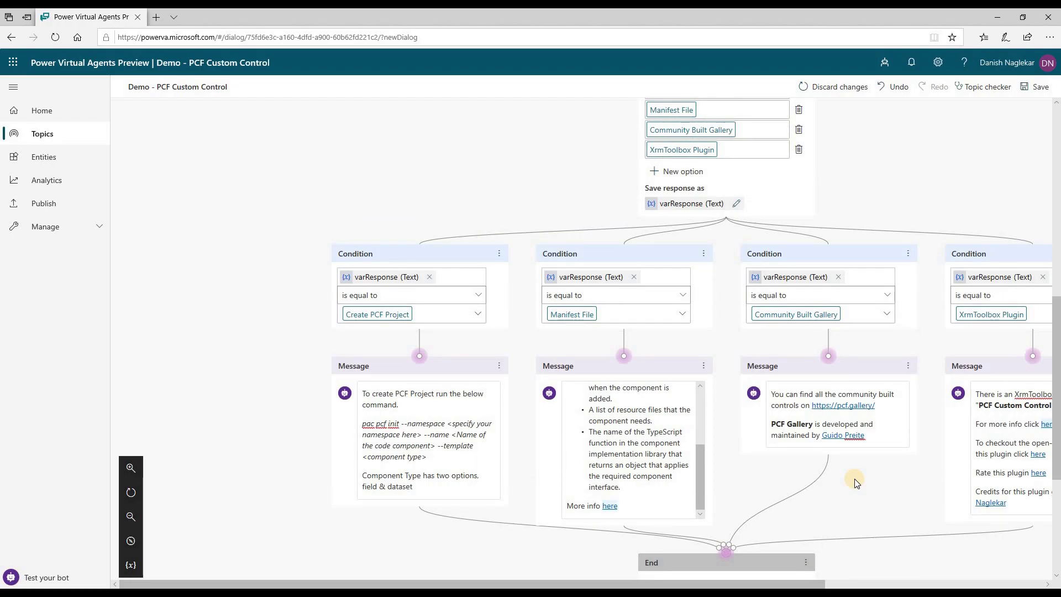
scroll(856, 483, down, 5)
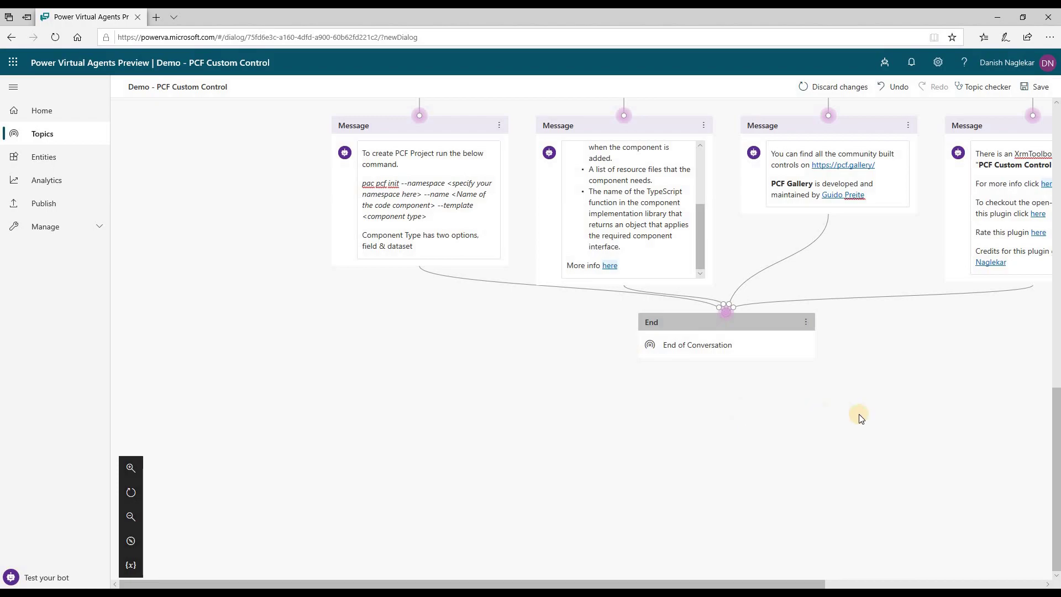
scroll(859, 413, up, 12)
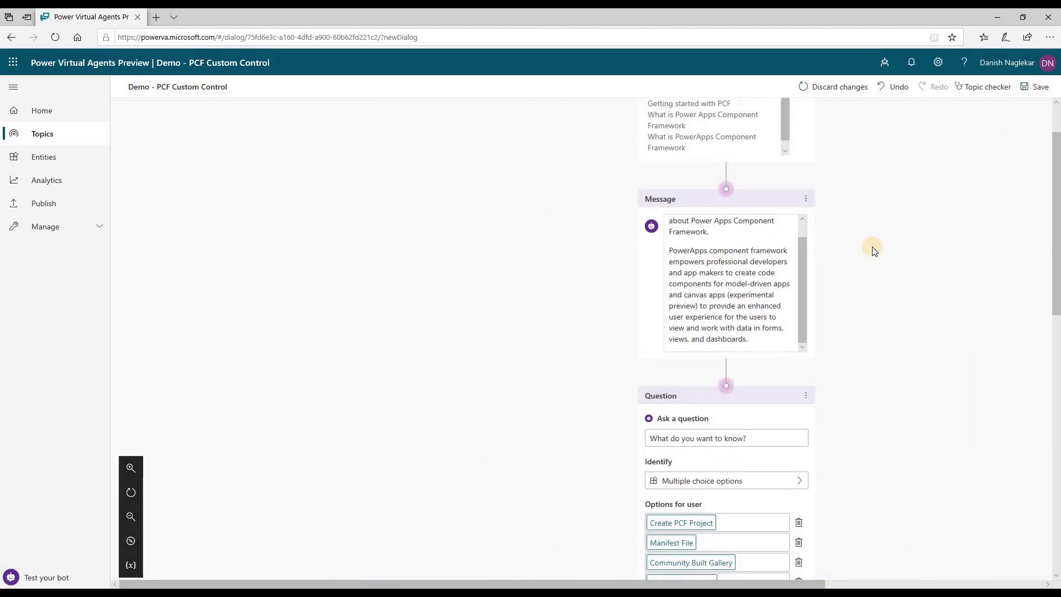
click(1035, 87)
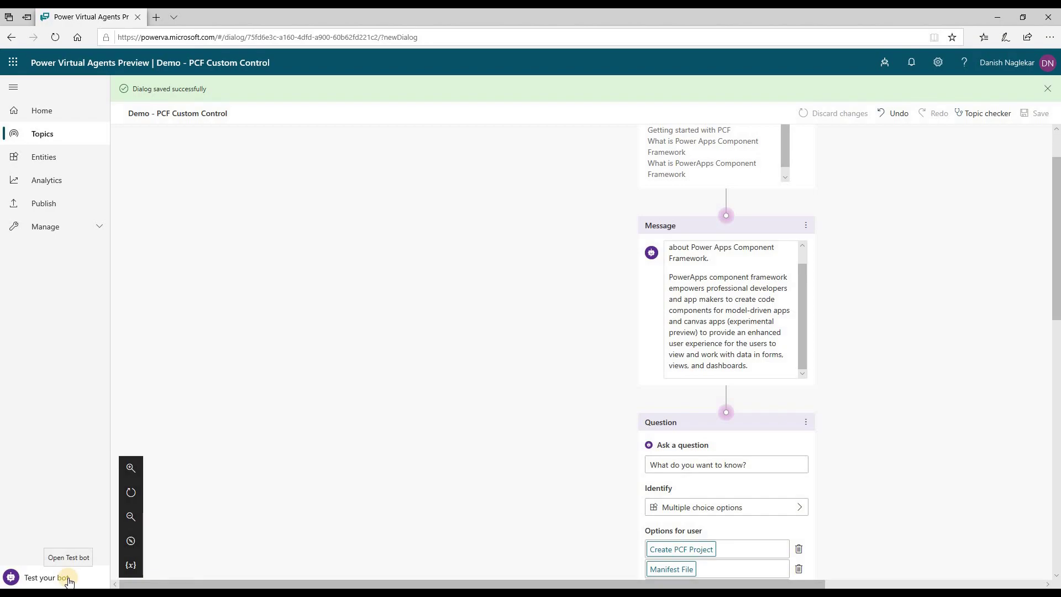
- Open the test chat and send the trigger phrase "What is PCF" to the bot
click(46, 579)
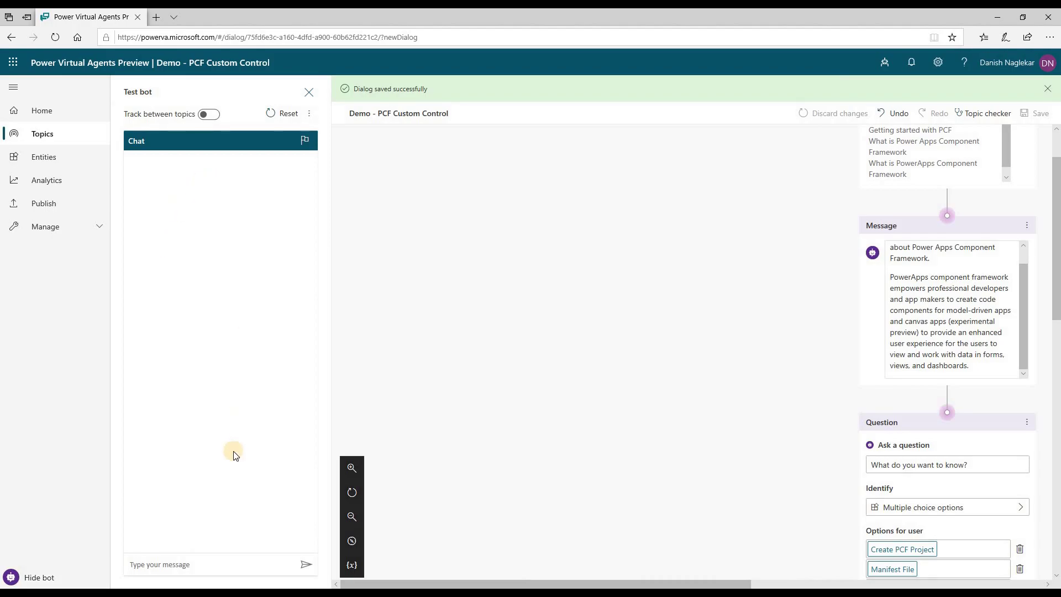
scroll(698, 449, up, 1)
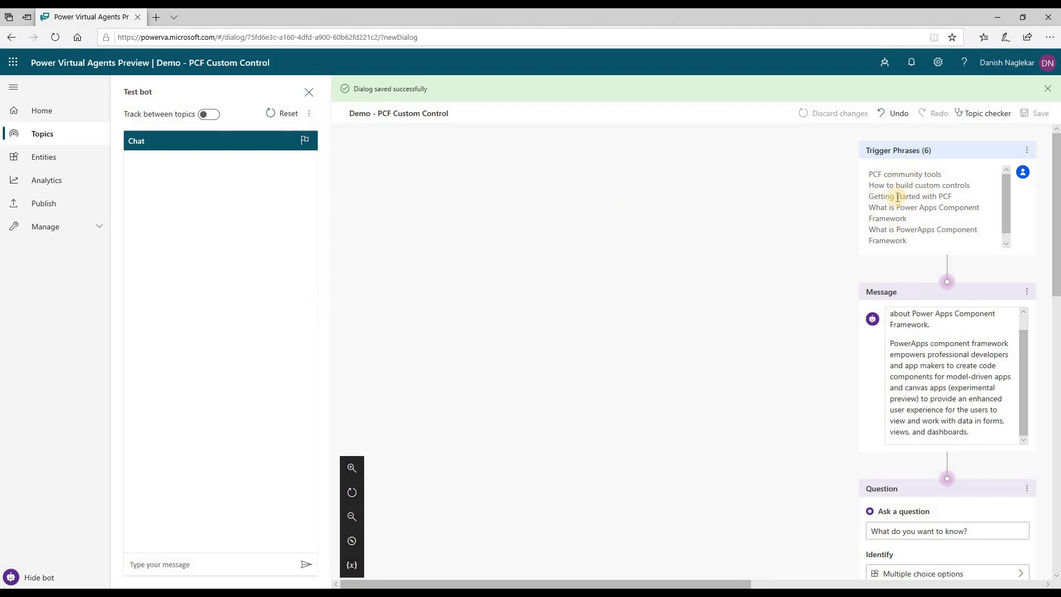
scroll(867, 230, down, 3)
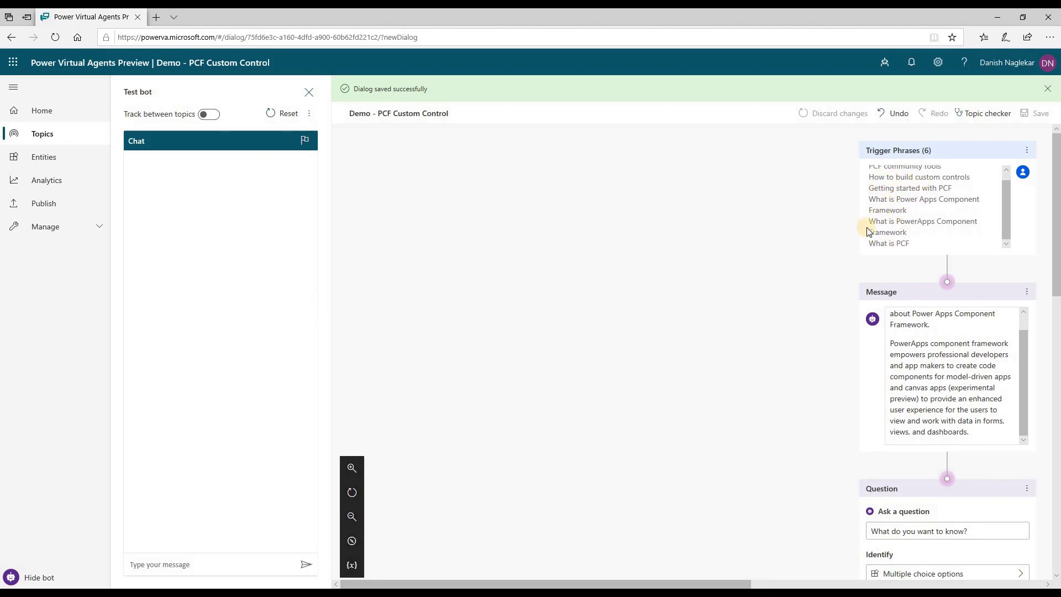
click(194, 561)
text(w)
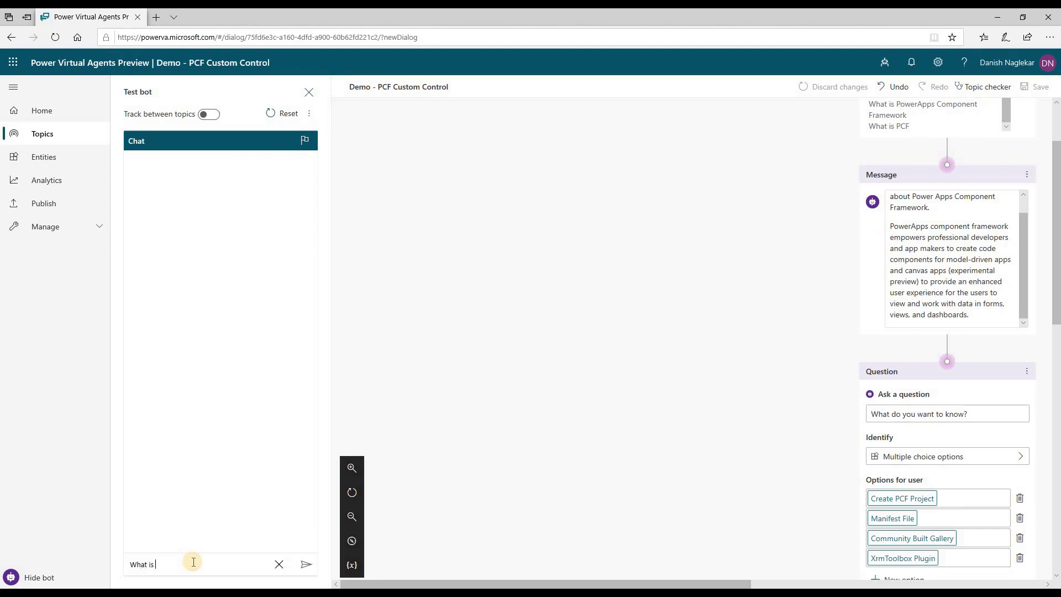
key(Return)
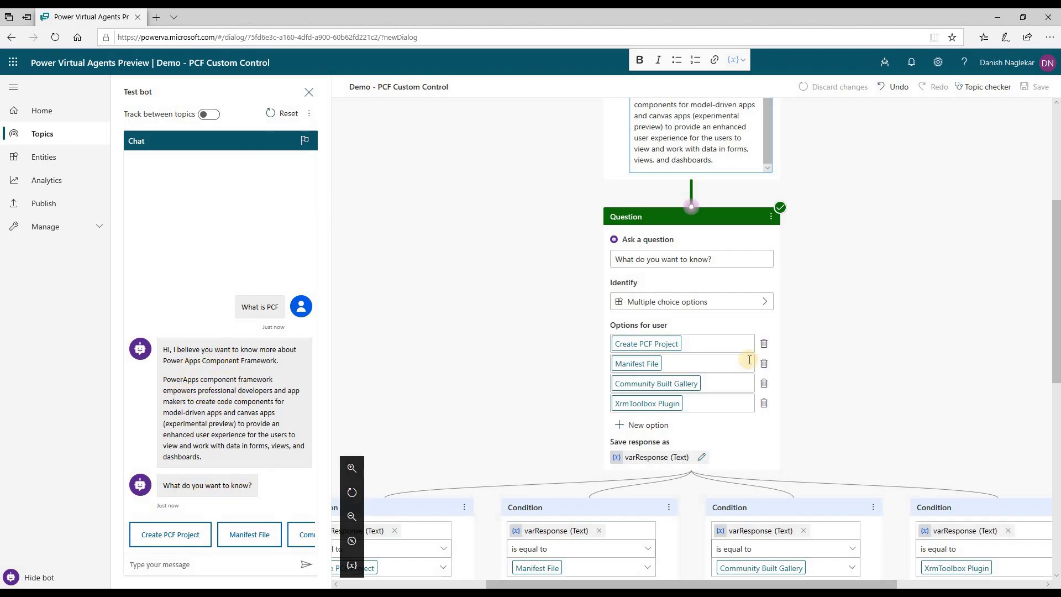
- Look through the answer options offered in the test chat and choose Create PCF Project
scroll(718, 343, up, 5)
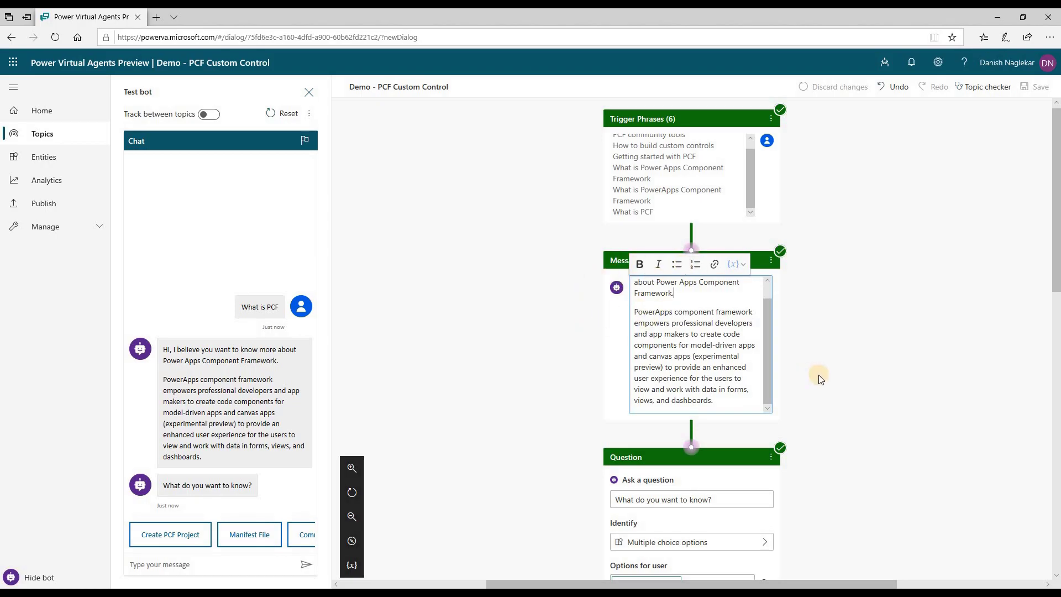
scroll(818, 374, down, 3)
scroll(683, 388, down, 3)
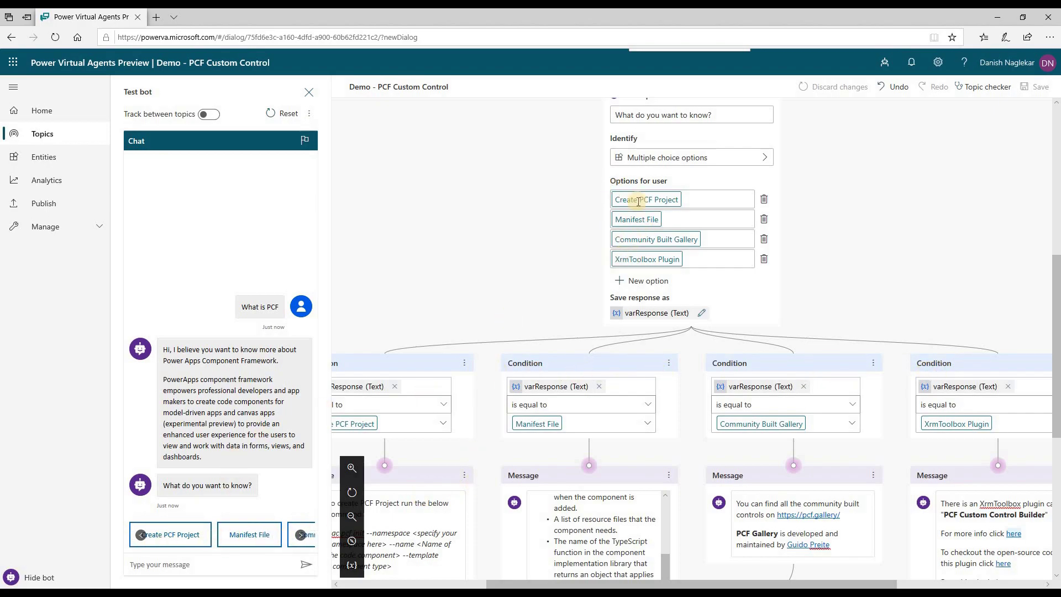
click(302, 536)
click(301, 535)
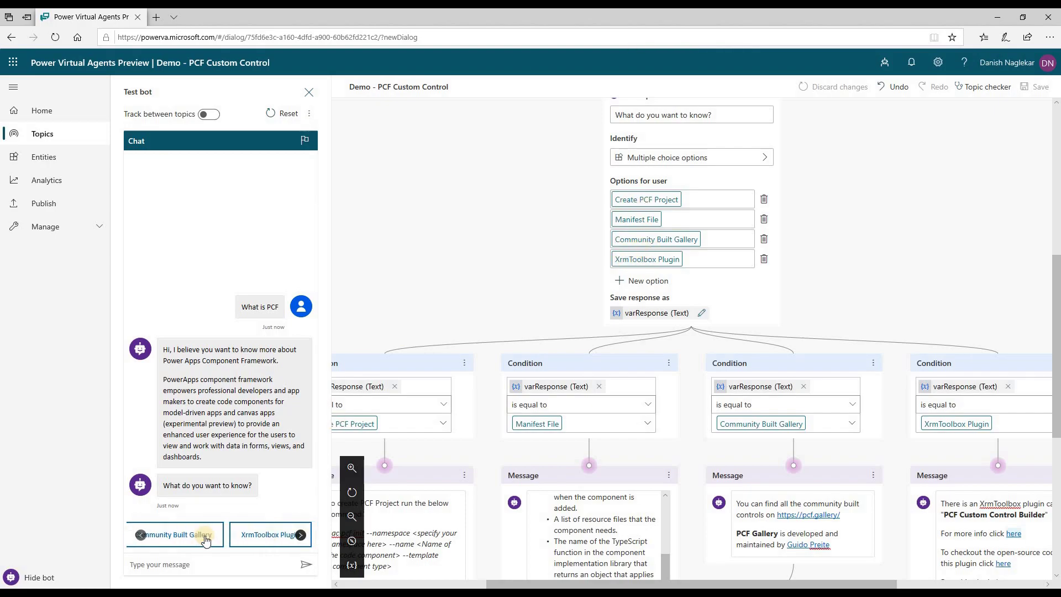
click(141, 536)
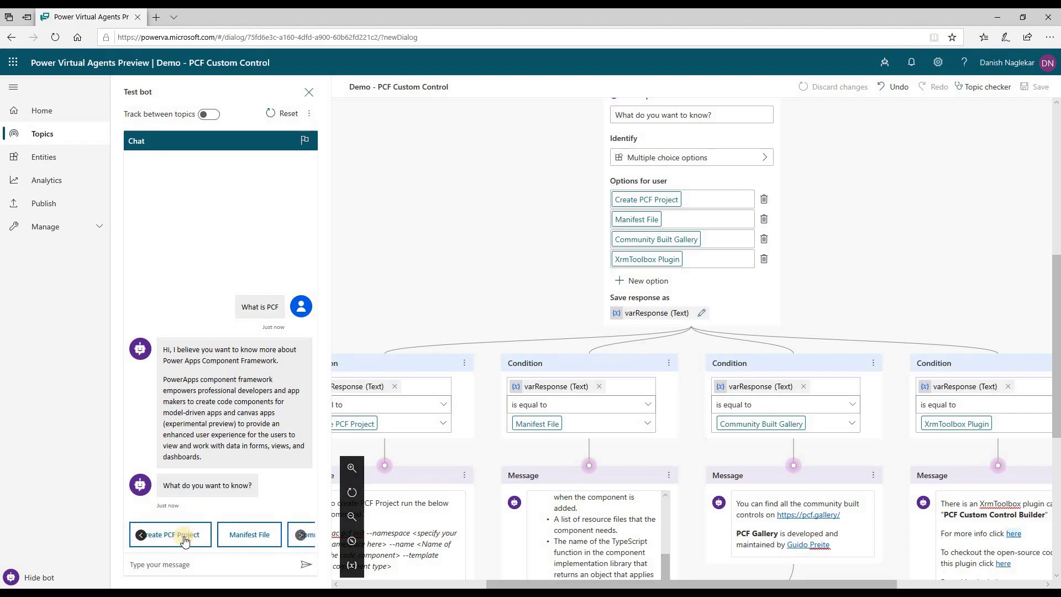
click(184, 536)
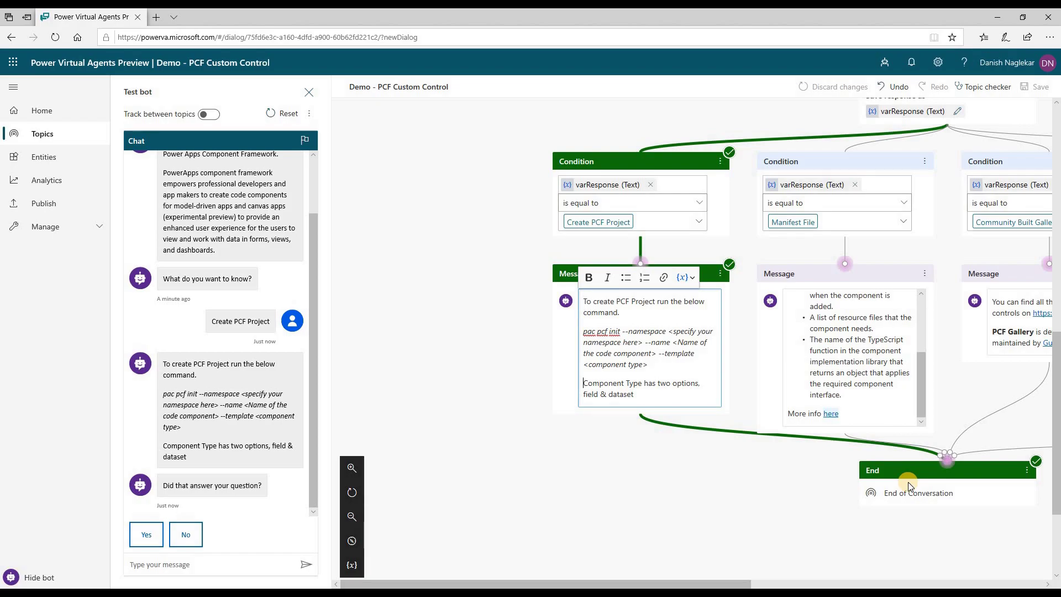
- Complete the closing survey in the test chat: answer Yes, rate the experience Good, and answer Yes to further help
click(154, 539)
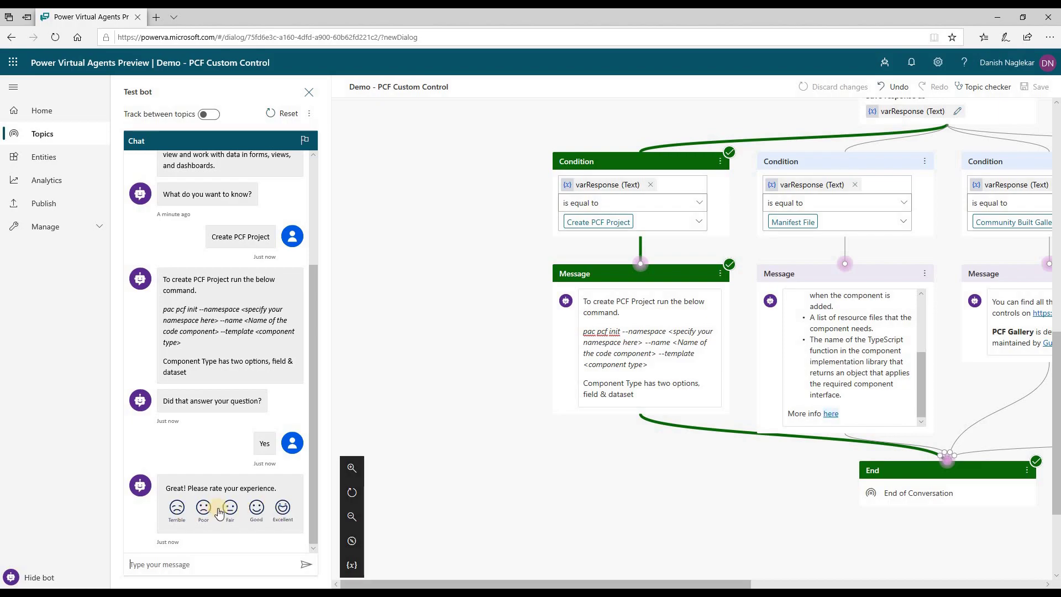
click(256, 507)
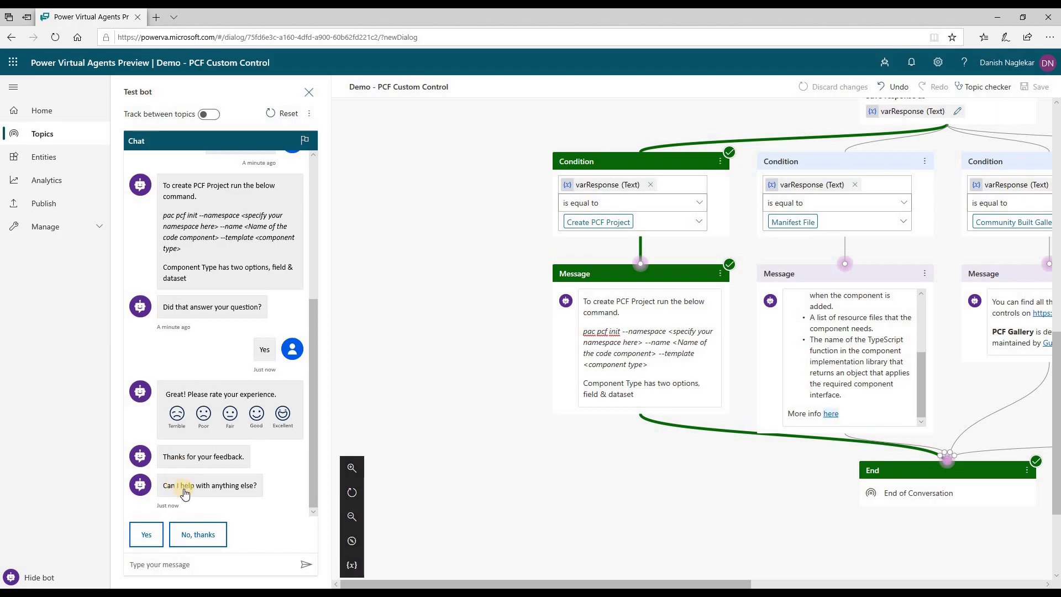
click(147, 535)
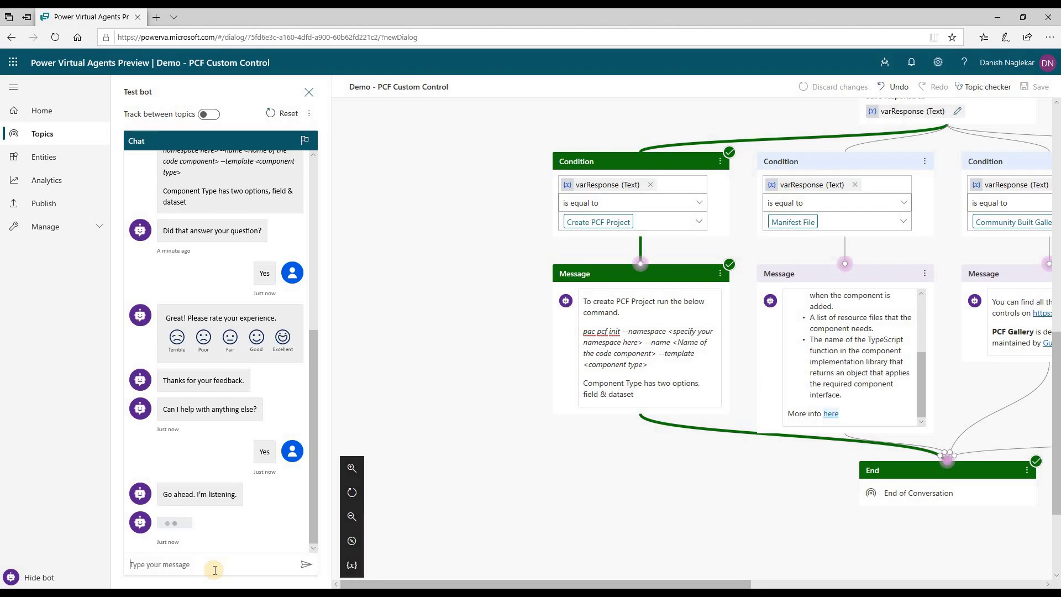
- Send the message "Community Tools for PCF" to the bot in the test chat
text(community)
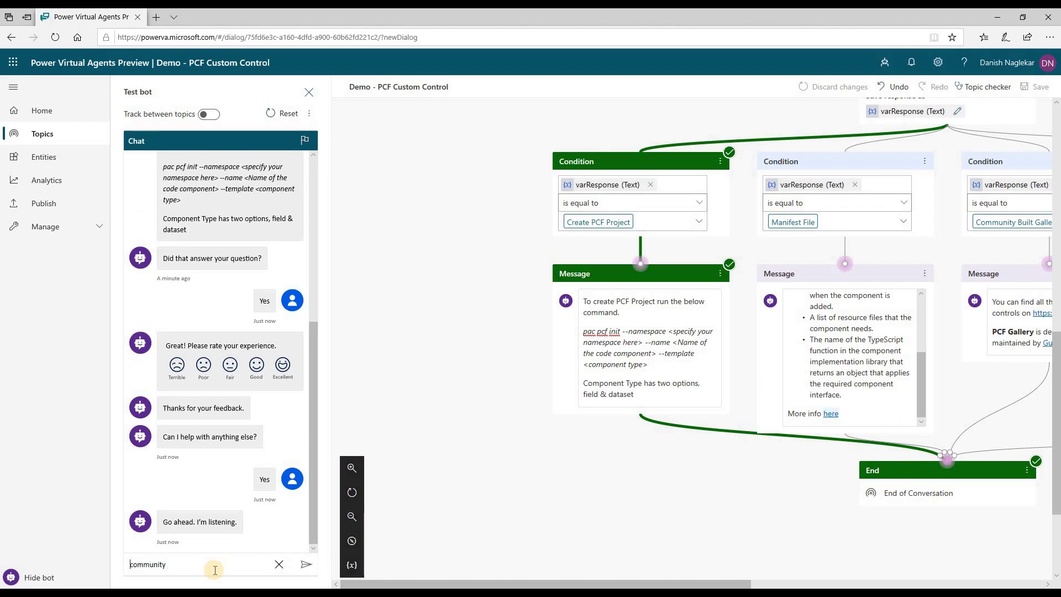
key(Delete)
text(C)
key(Return)
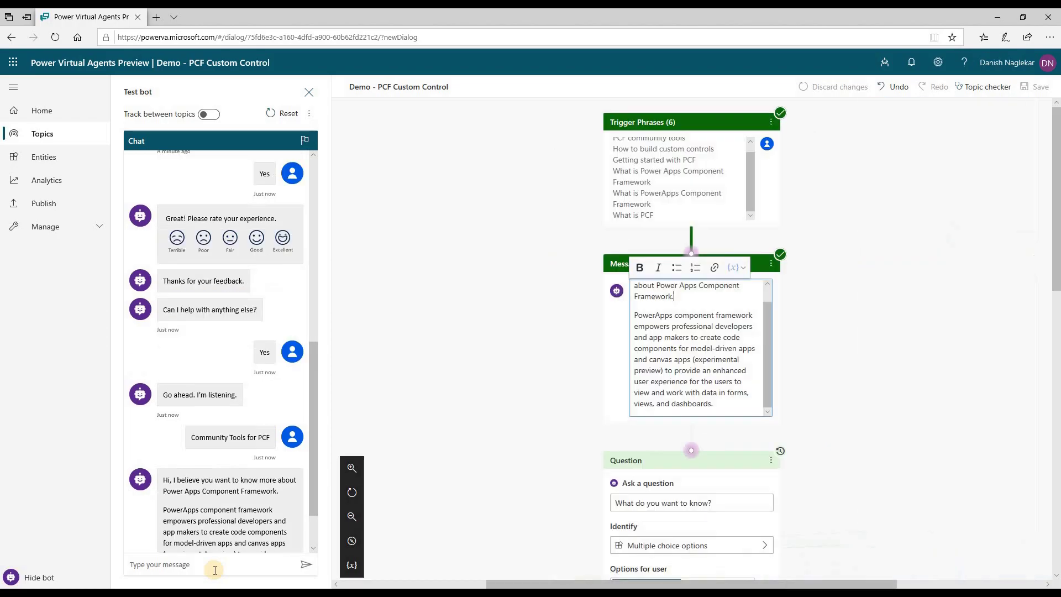
- Compare the sent message with the topic's trigger phrases on the authoring canvas
scroll(791, 343, up, 4)
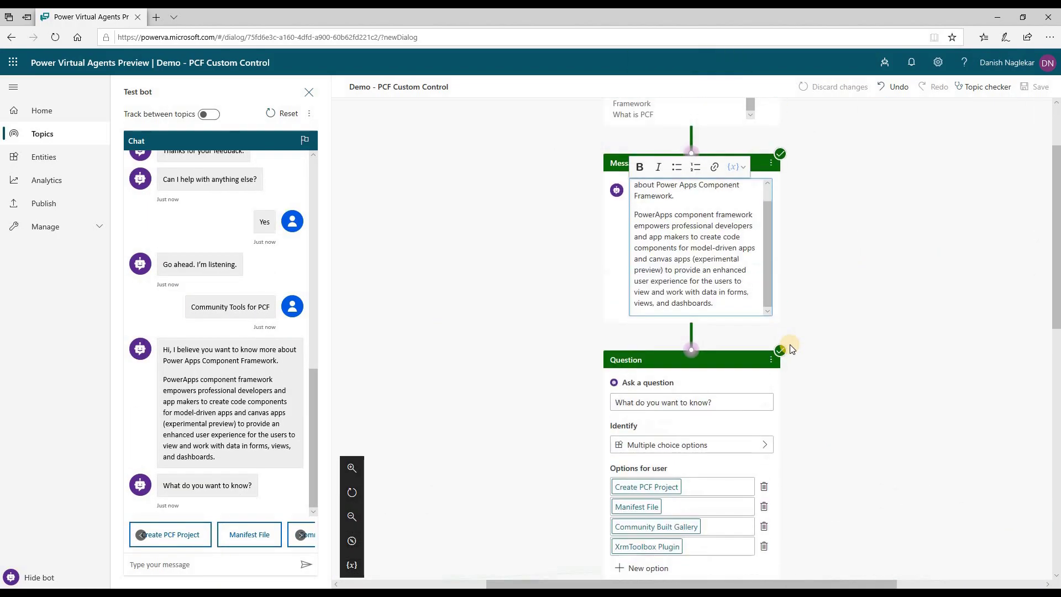
drag(753, 187, 752, 157)
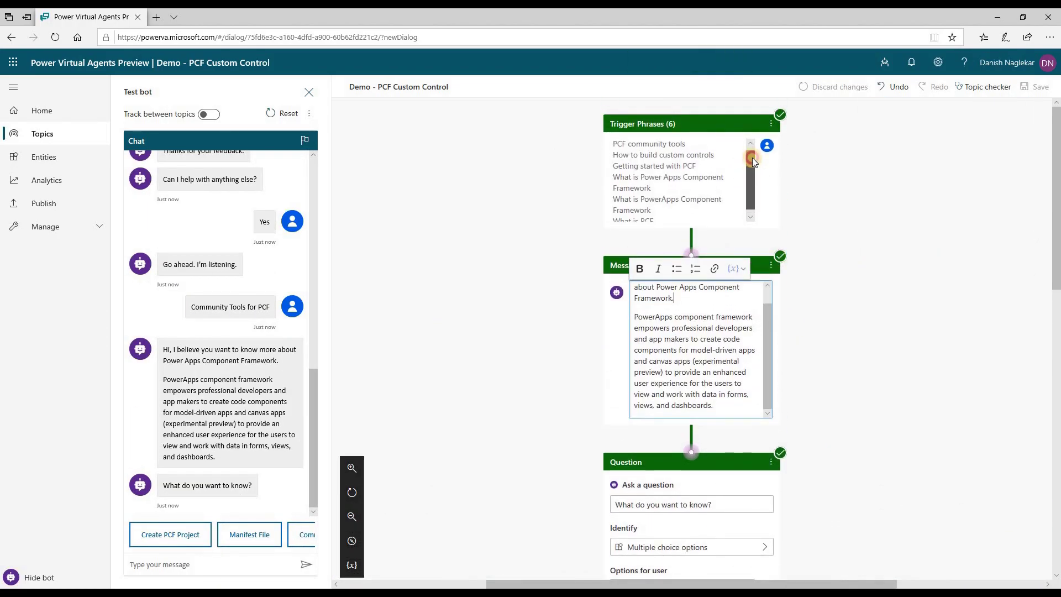
click(630, 128)
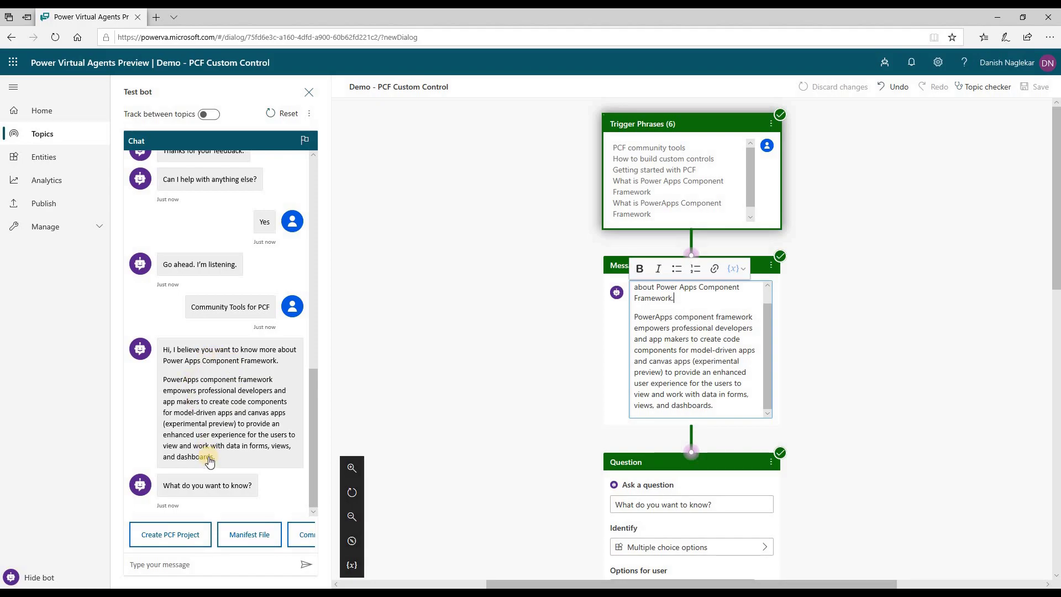
- Browse the answer options offered in the test chat and choose Community Built Gallery
click(304, 534)
click(301, 535)
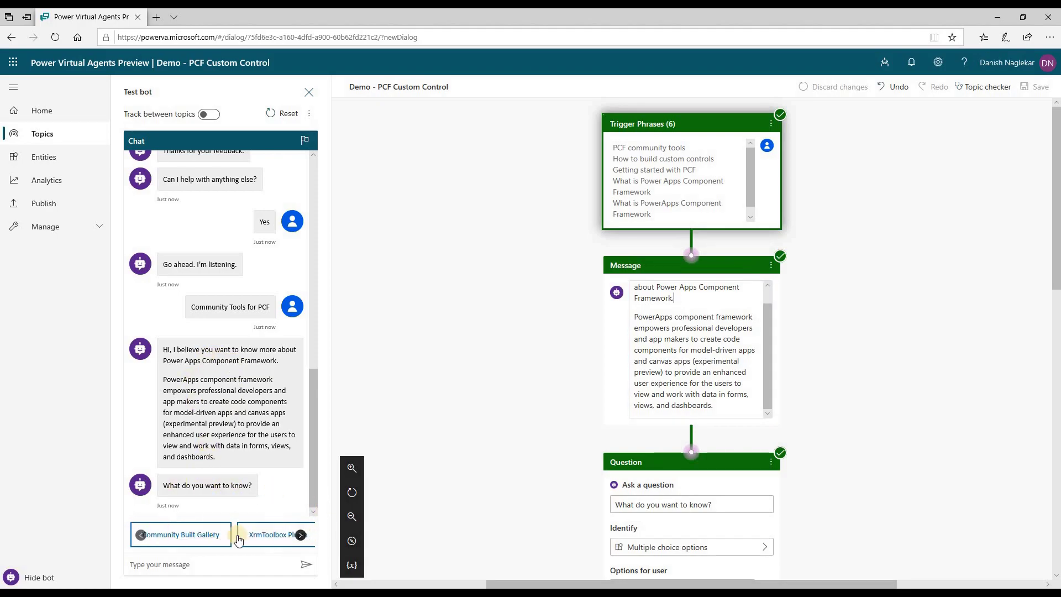
click(197, 535)
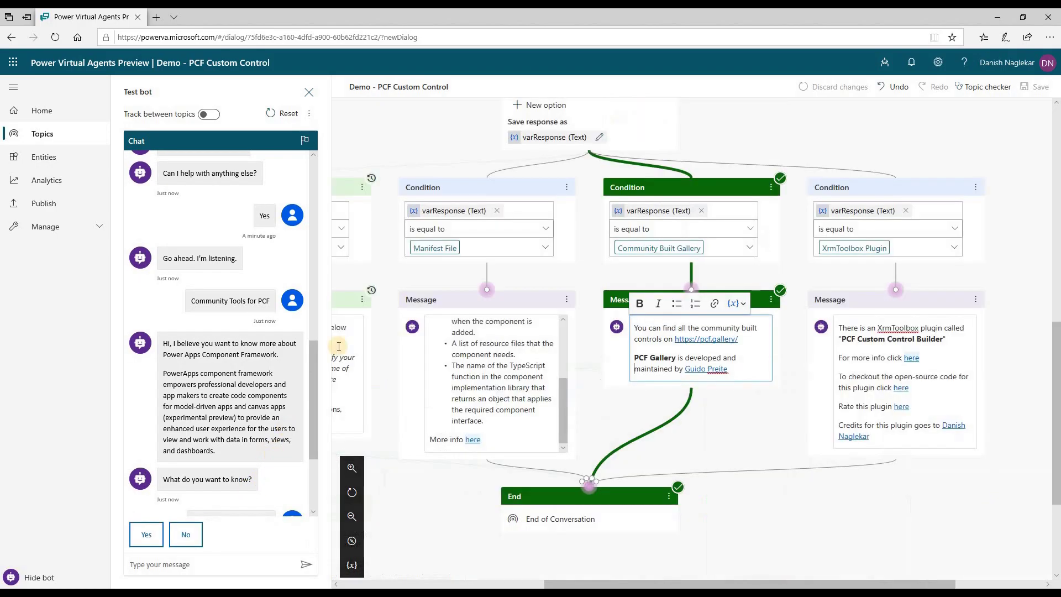
- Complete the closing survey in the test chat: answer Yes, rate the experience Excellent, and answer No, thanks to further help
scroll(287, 431, down, 3)
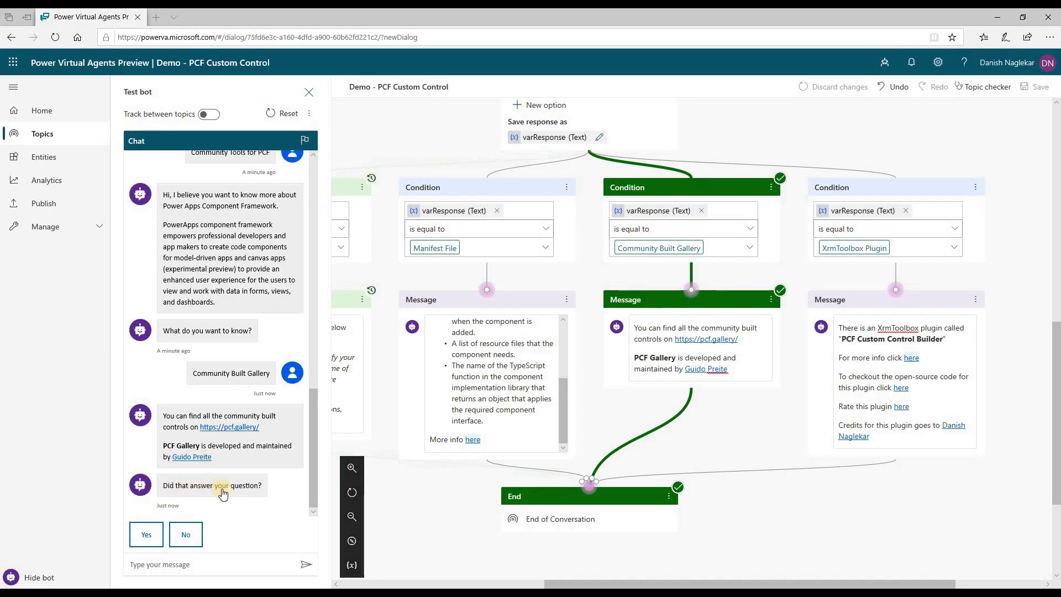
click(154, 539)
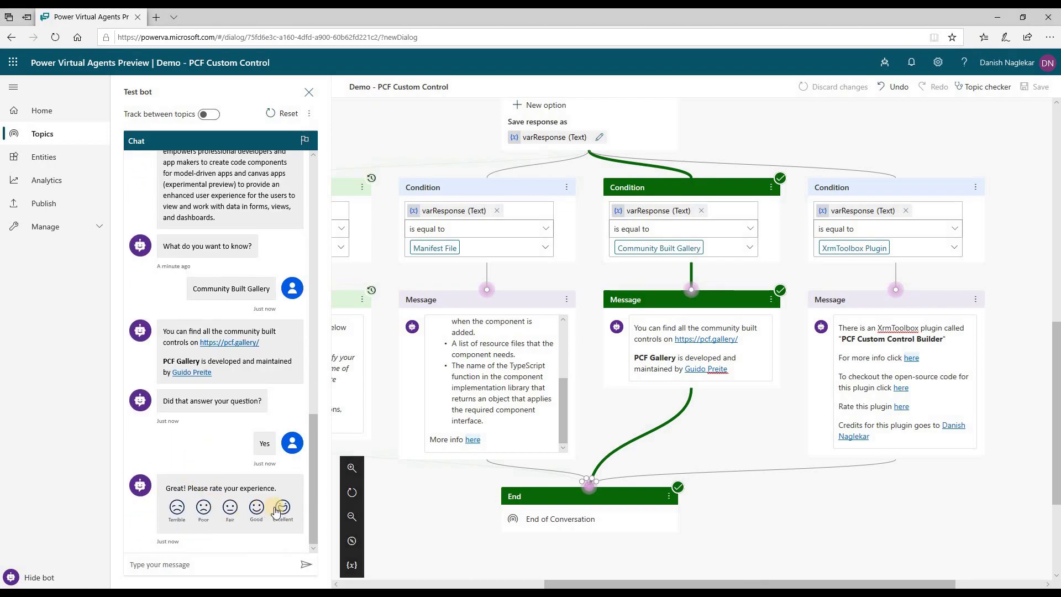
click(282, 508)
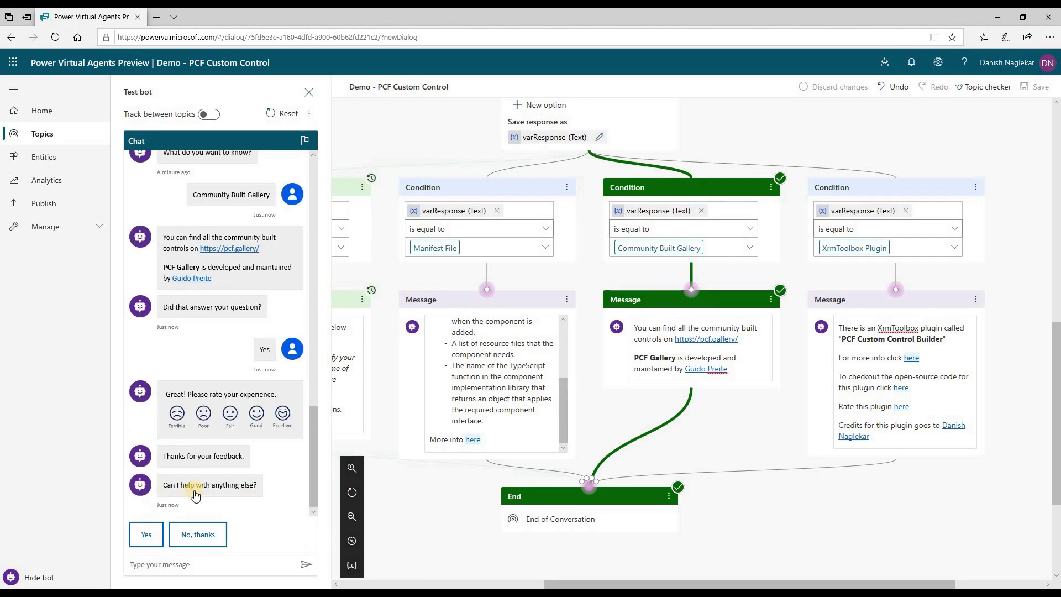
click(200, 535)
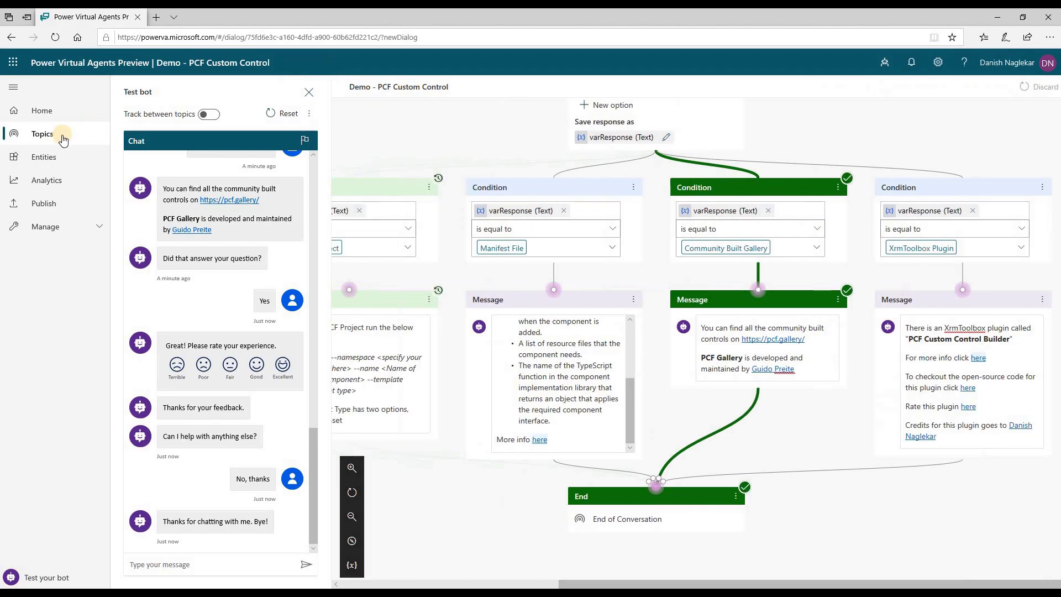
- Open the End of Conversation system topic's flow and examine its survey question, conditions and redirects
click(62, 137)
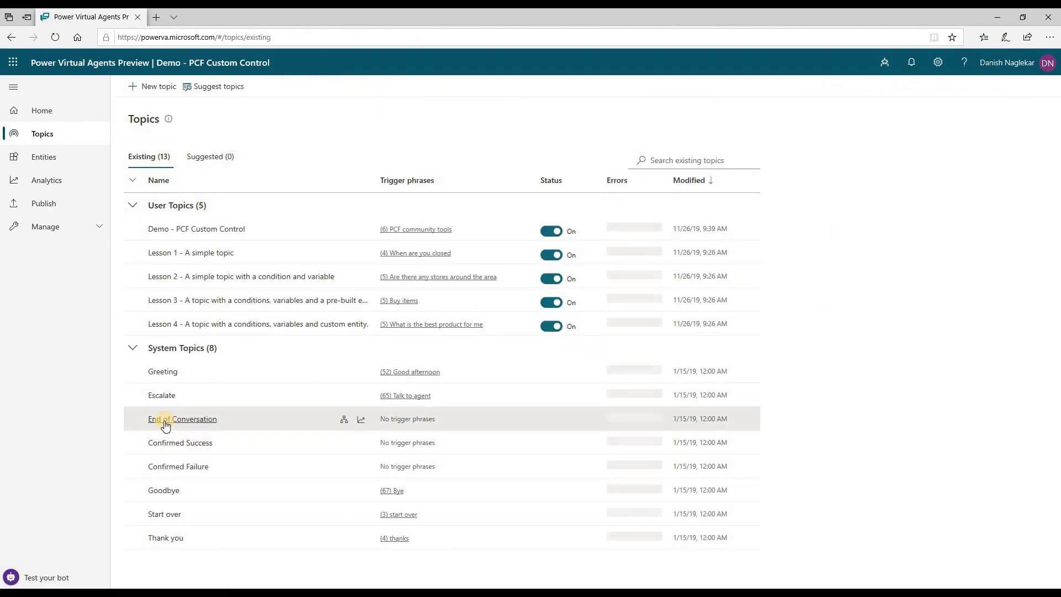
click(343, 420)
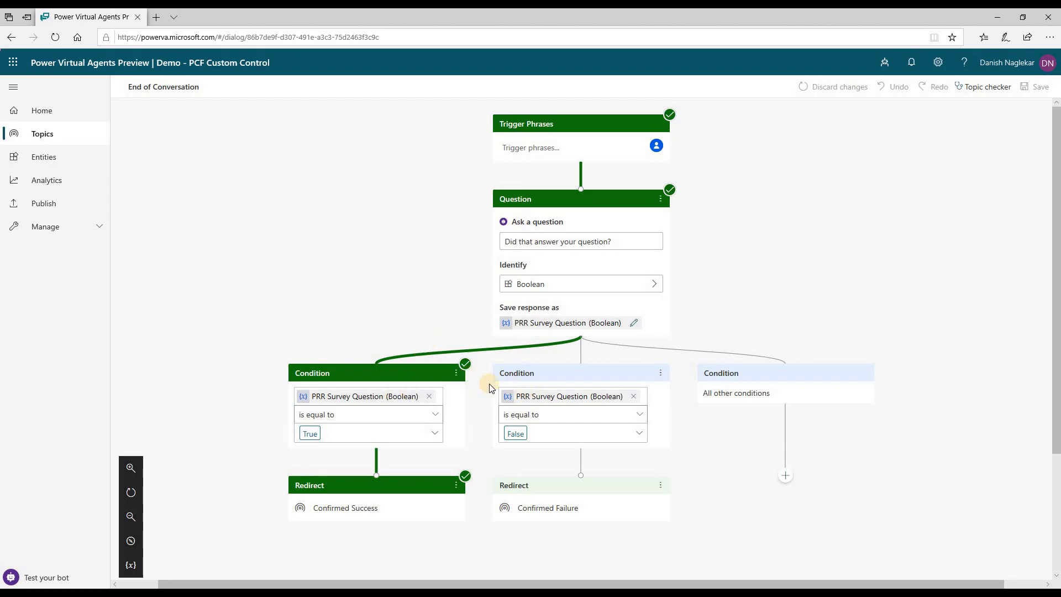
scroll(565, 388, down, 3)
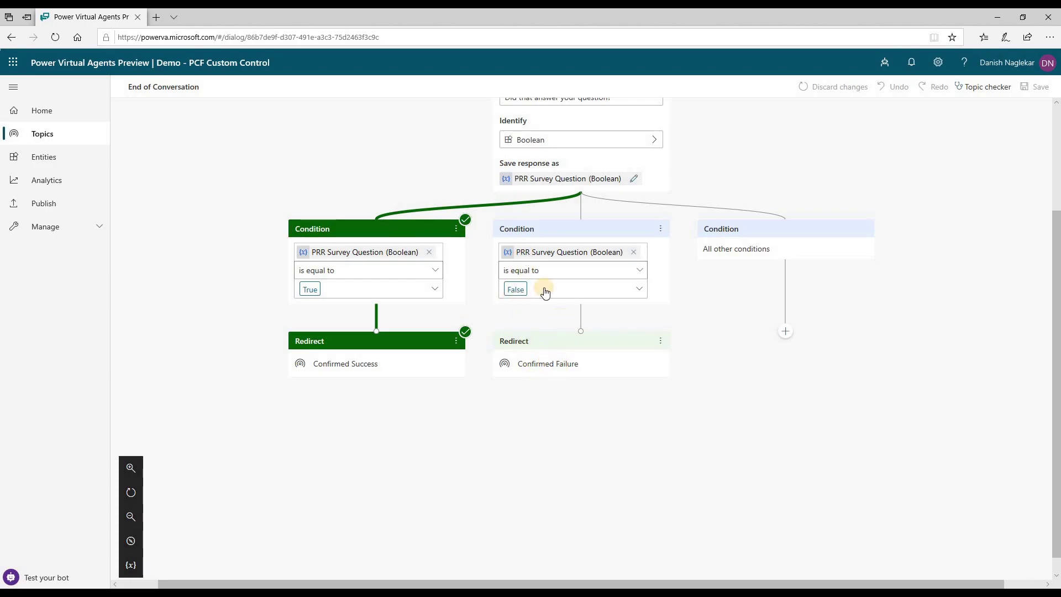
- Open the Confirmed Success system topic's flow and examine its rating, follow-up question and condition branches
click(42, 137)
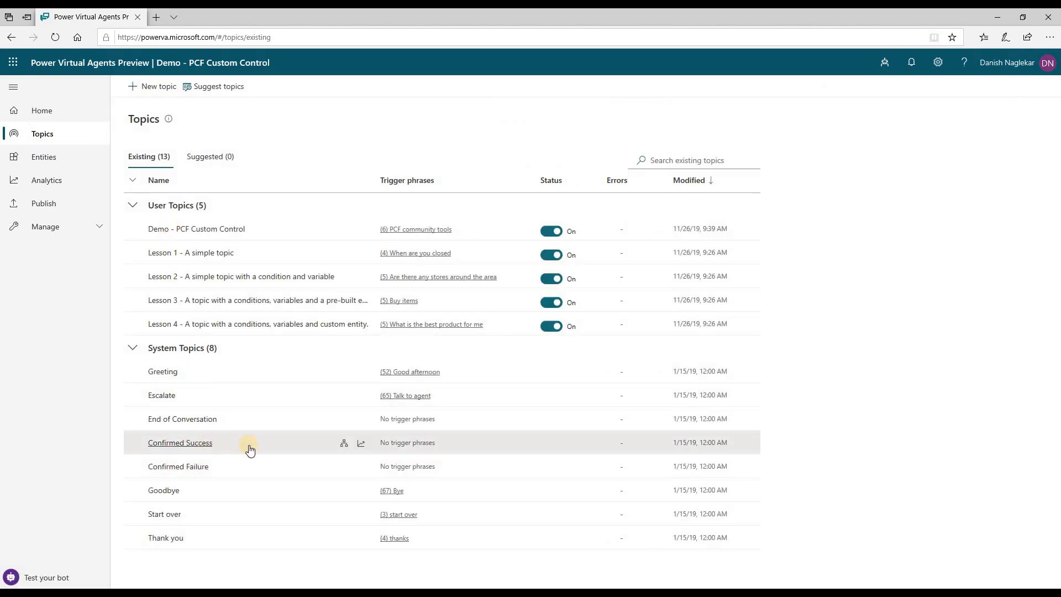
click(344, 446)
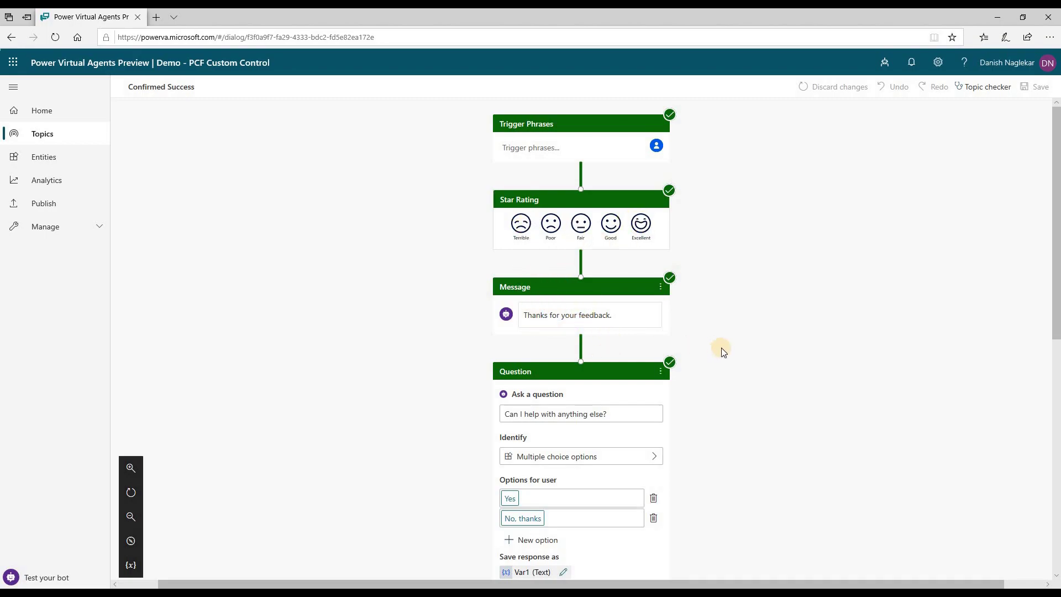
scroll(721, 348, down, 3)
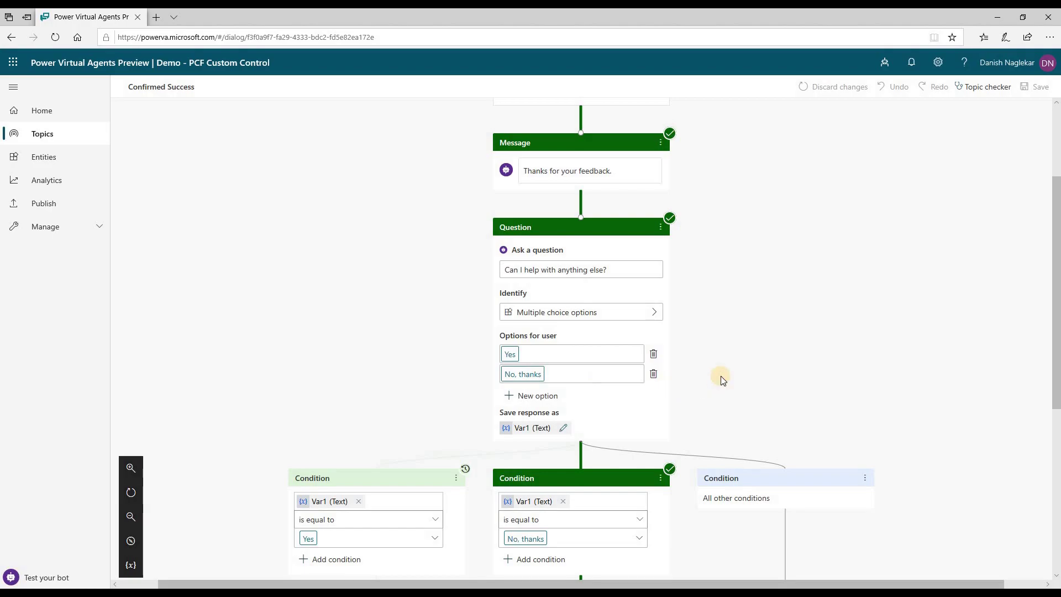
scroll(723, 379, down, 1)
scroll(722, 379, down, 1)
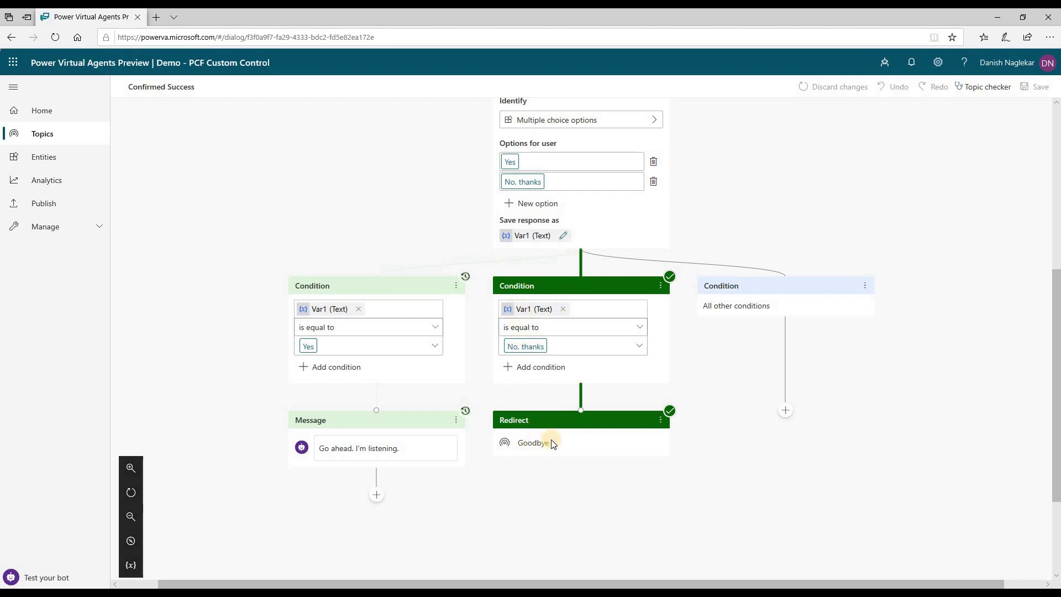
- Open the Goodbye system topic's flow, examine its closing message, and return to the topics list
click(58, 138)
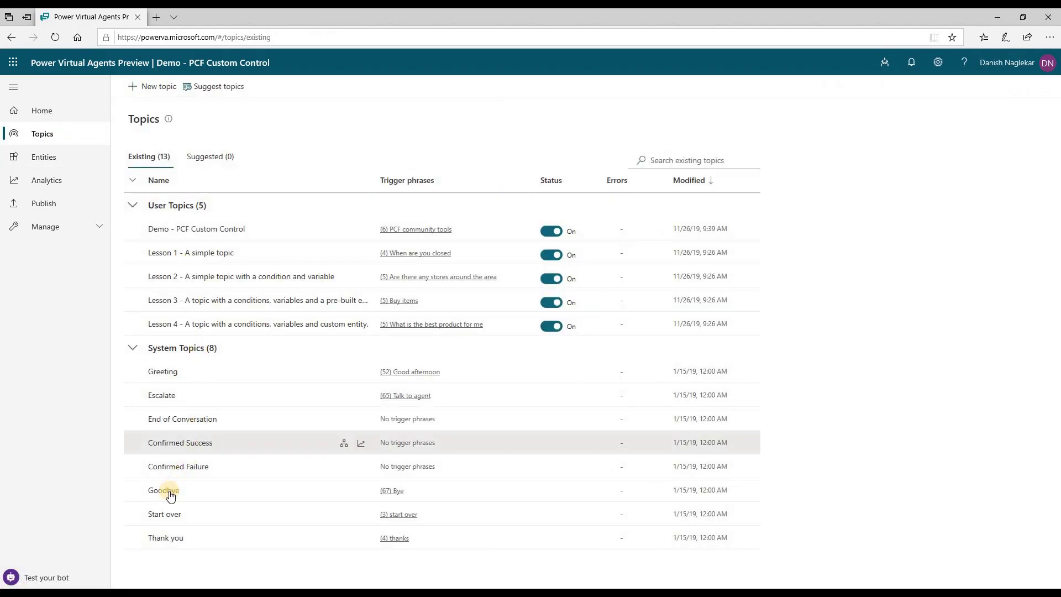
mouse_move(173, 491)
click(345, 493)
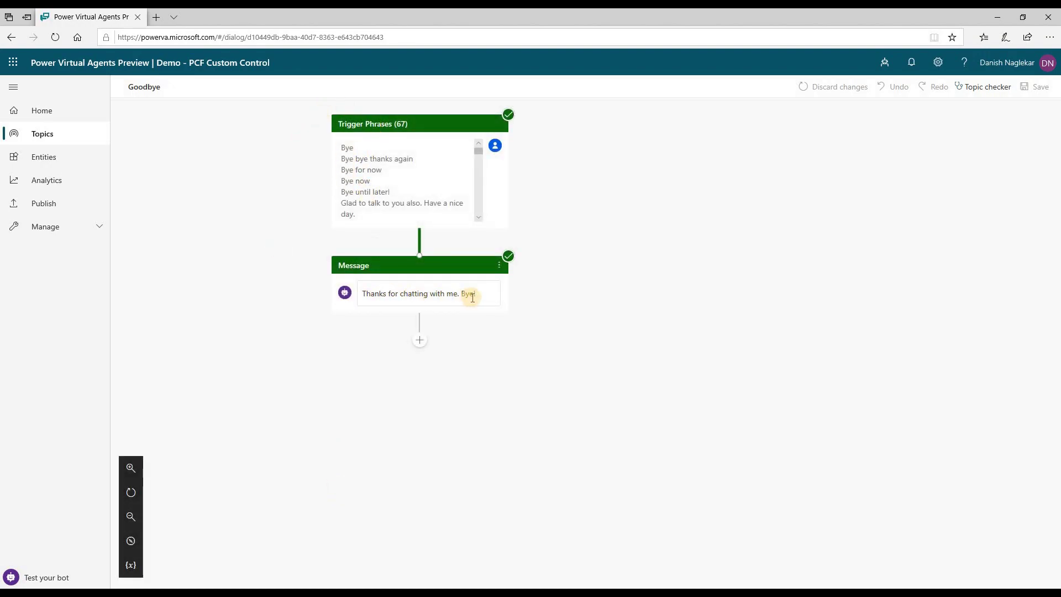
click(51, 135)
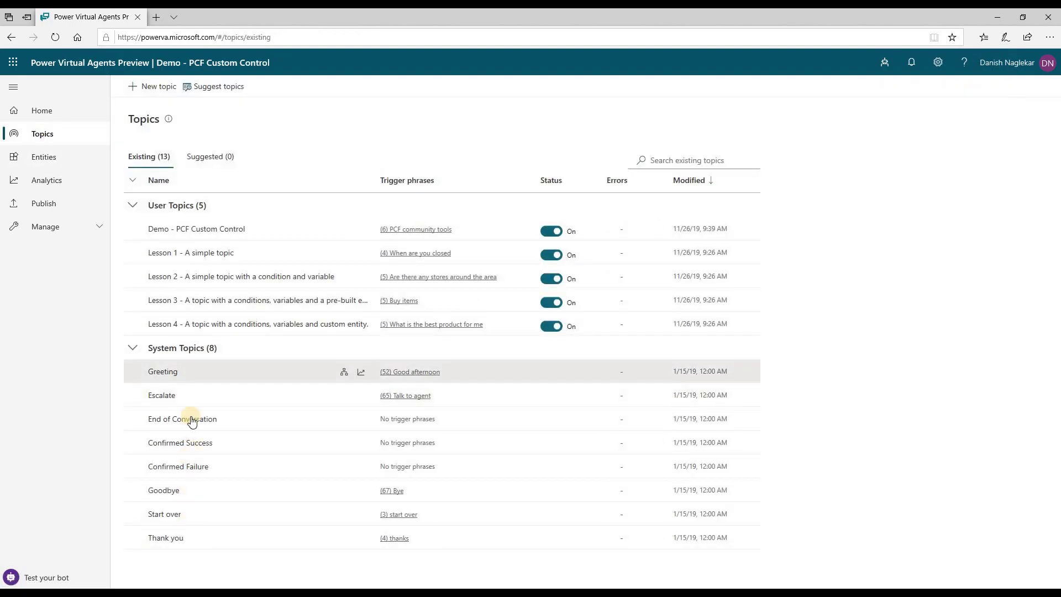